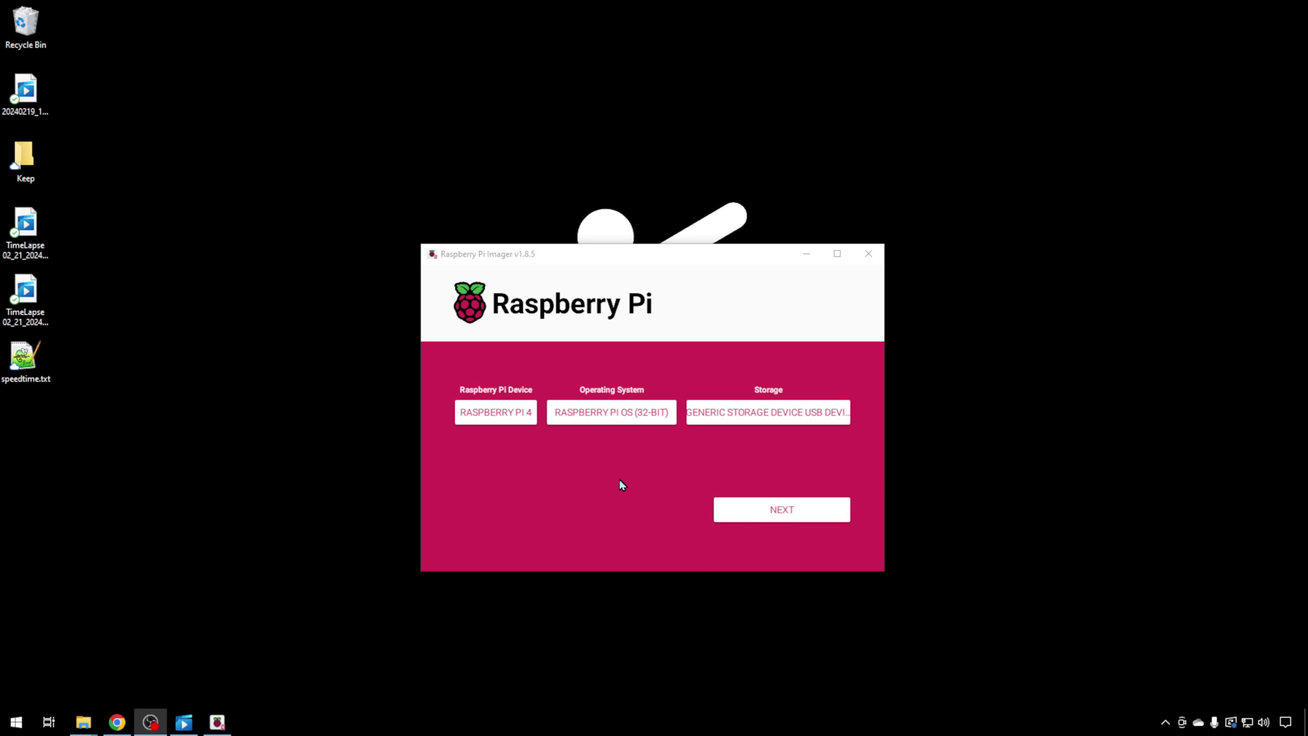
# Open the OS customisation settings and check hostname MK3ENC and SSH with password authentication
pyautogui.click(778, 519)
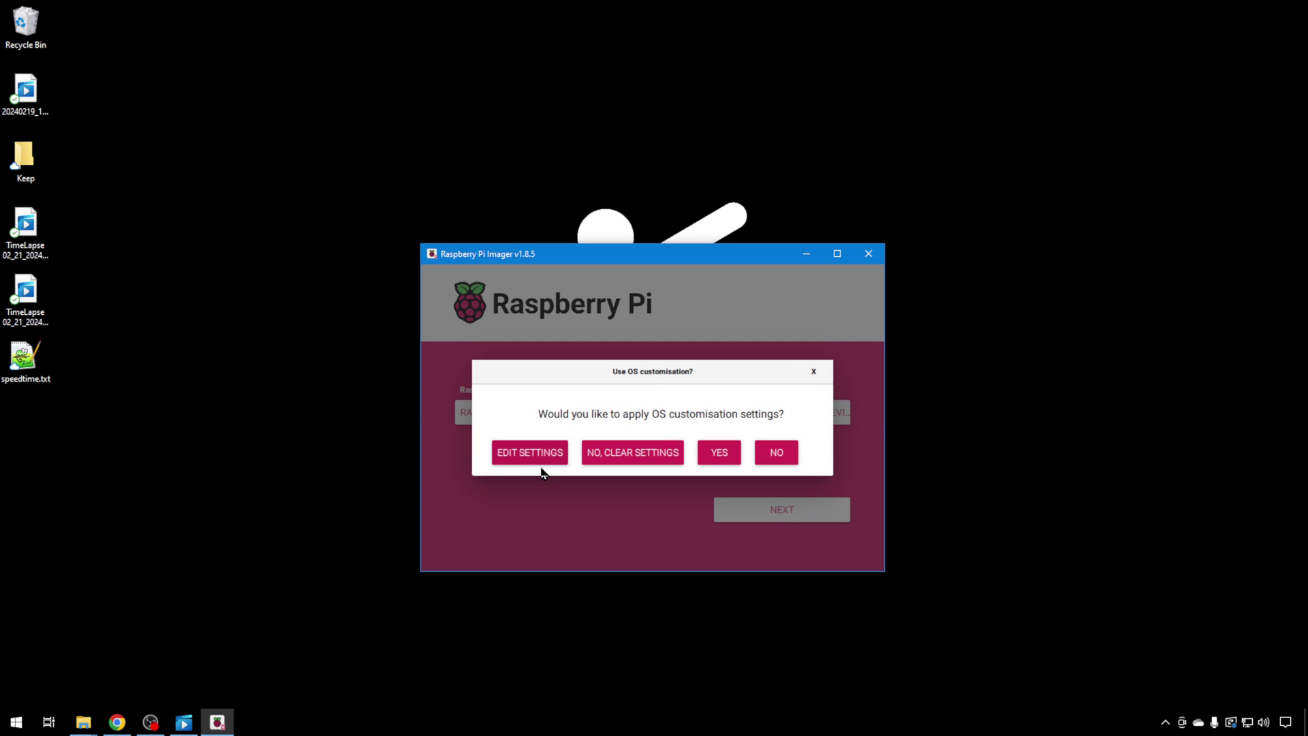
pyautogui.click(548, 454)
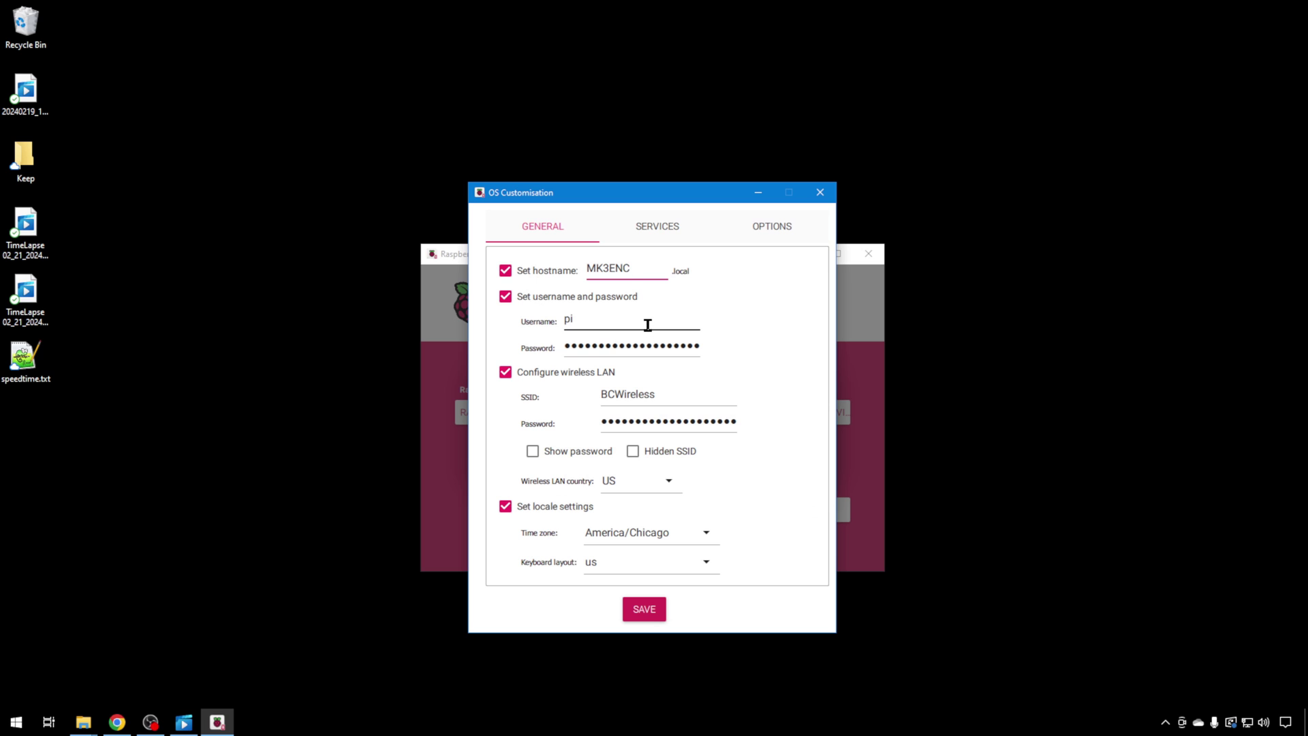
pyautogui.click(673, 232)
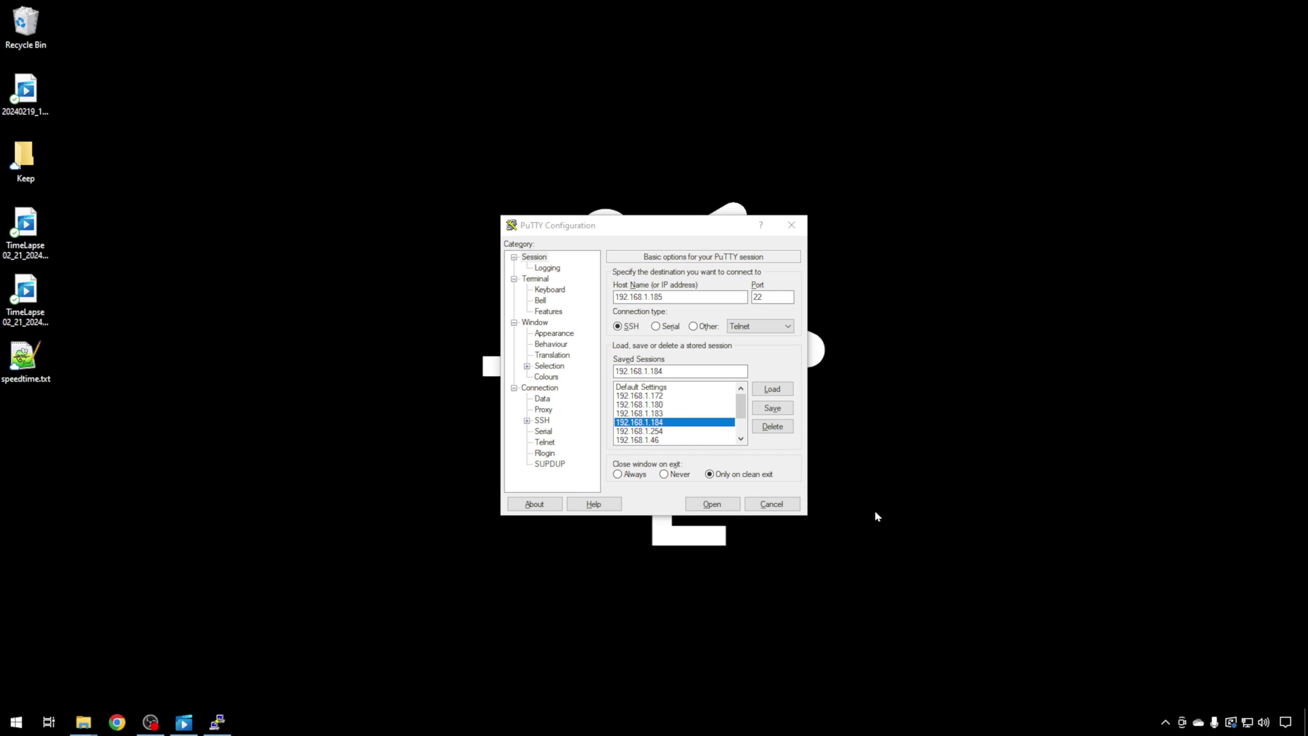
# Open the SSH session to 192.168.1.185 full screen and log in with the Pi's username
pyautogui.click(709, 505)
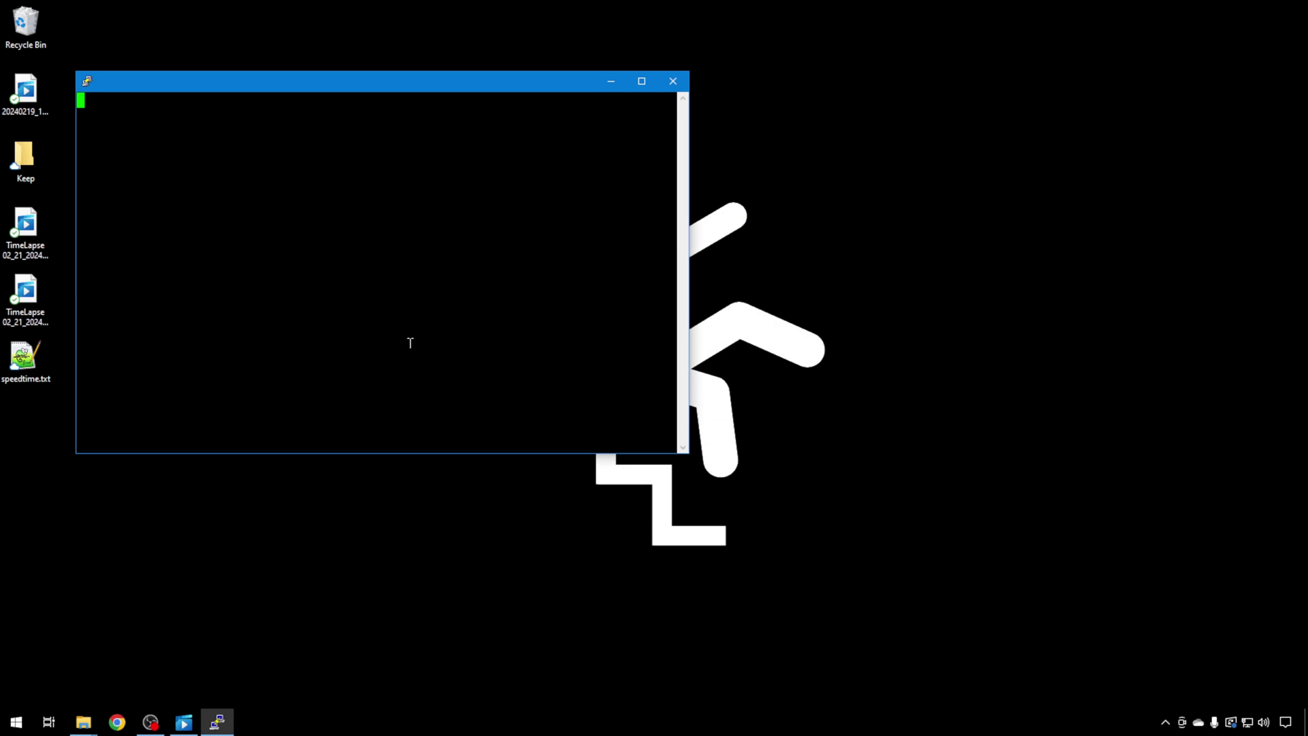
pyautogui.click(642, 81)
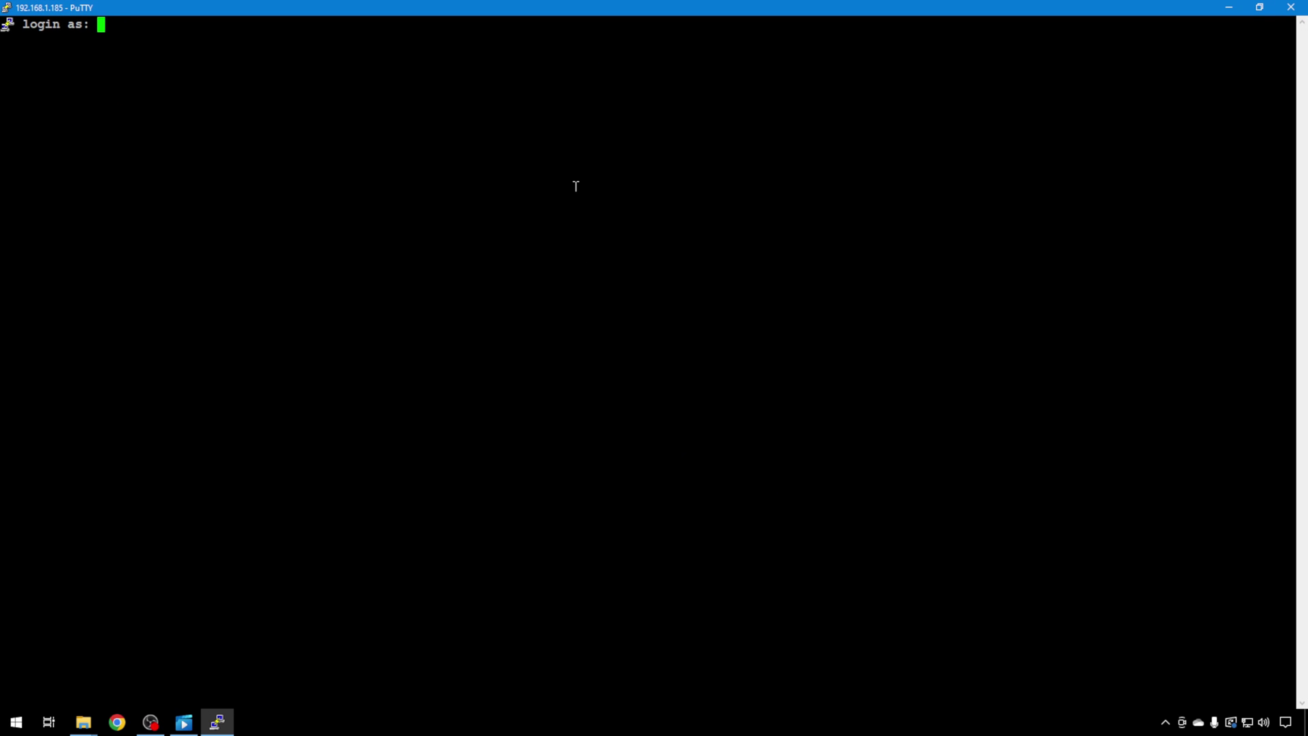
pyautogui.write('pi')
pyautogui.press('Return')
pyautogui.press('Return')
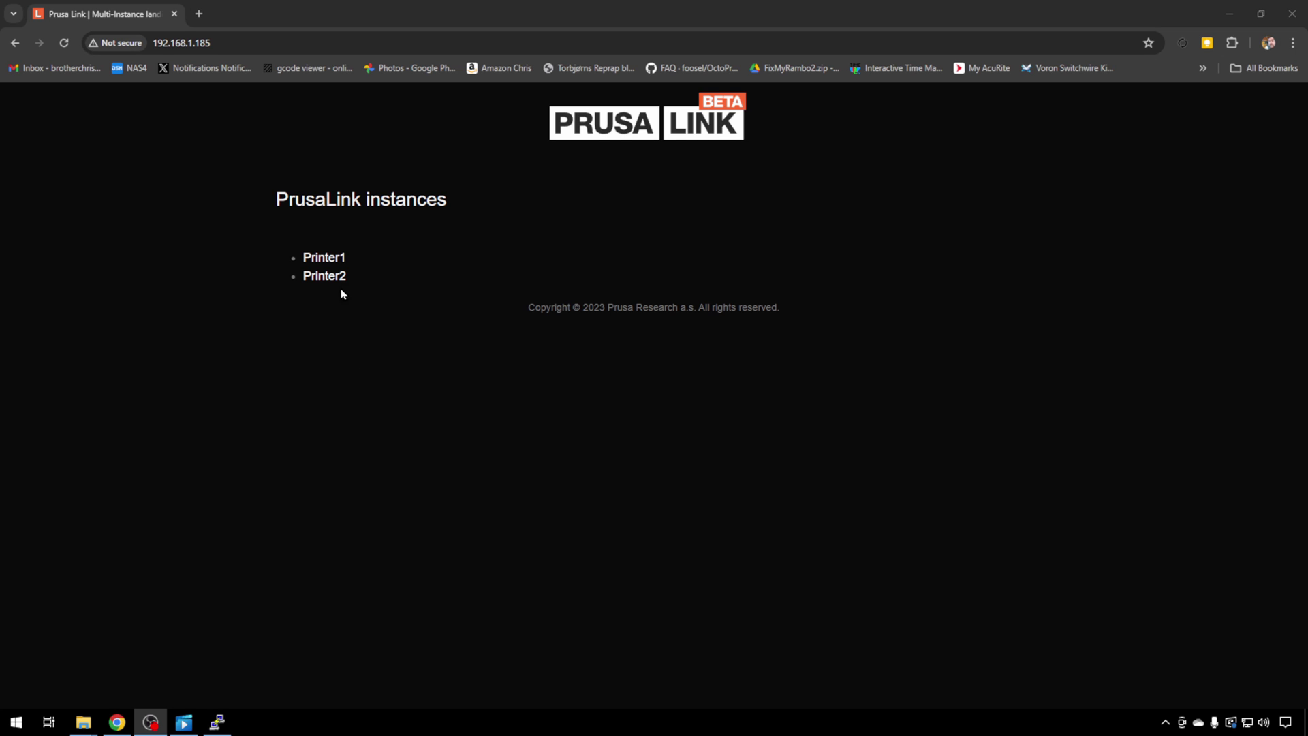
# Load PrusaLink instance 1 at 192.168.1.185/1/, sign in, and view its Cameras page
pyautogui.click(228, 44)
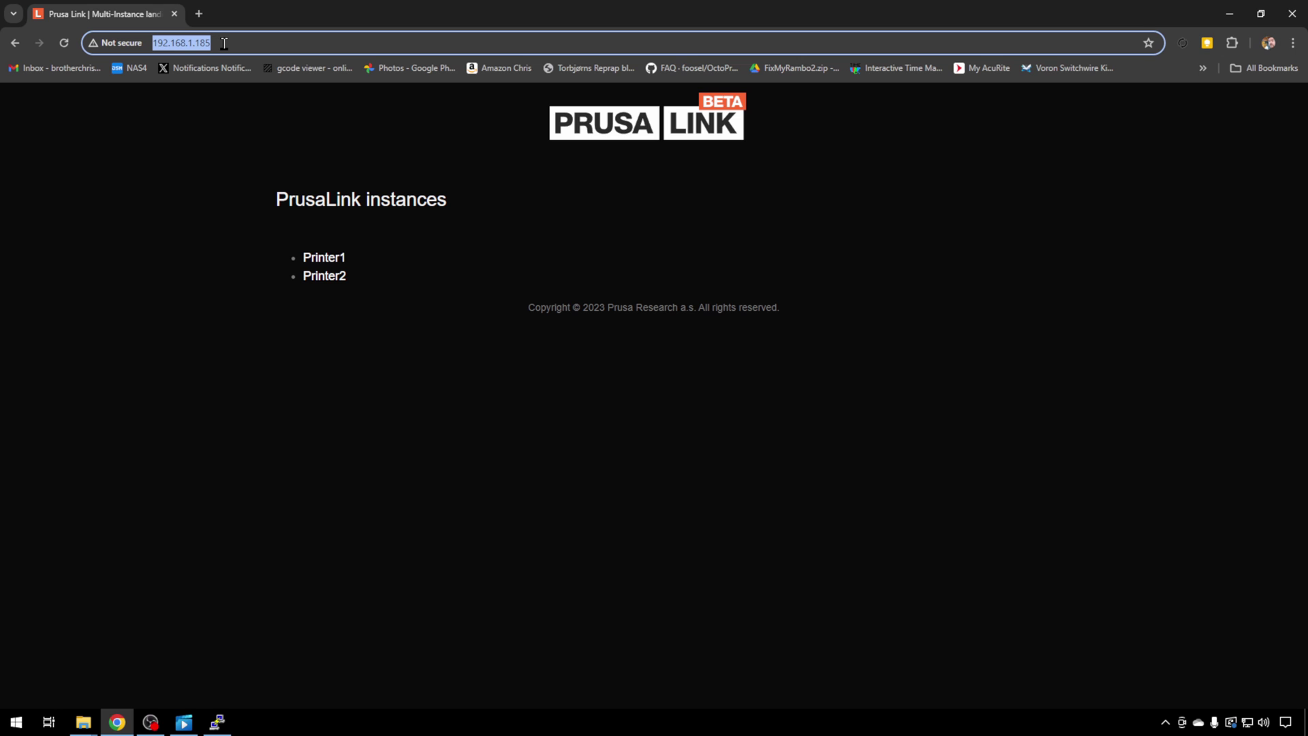
pyautogui.click(224, 43)
pyautogui.write('/1/')
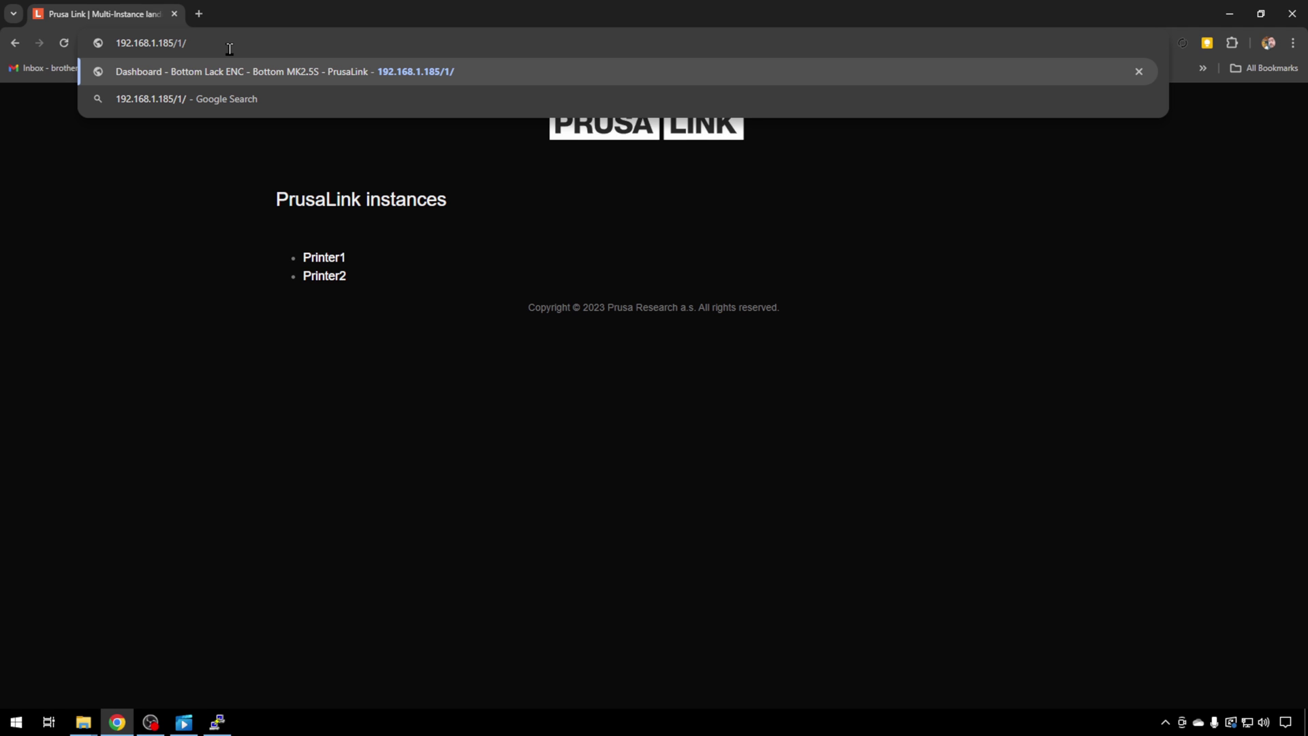
pyautogui.press('Return')
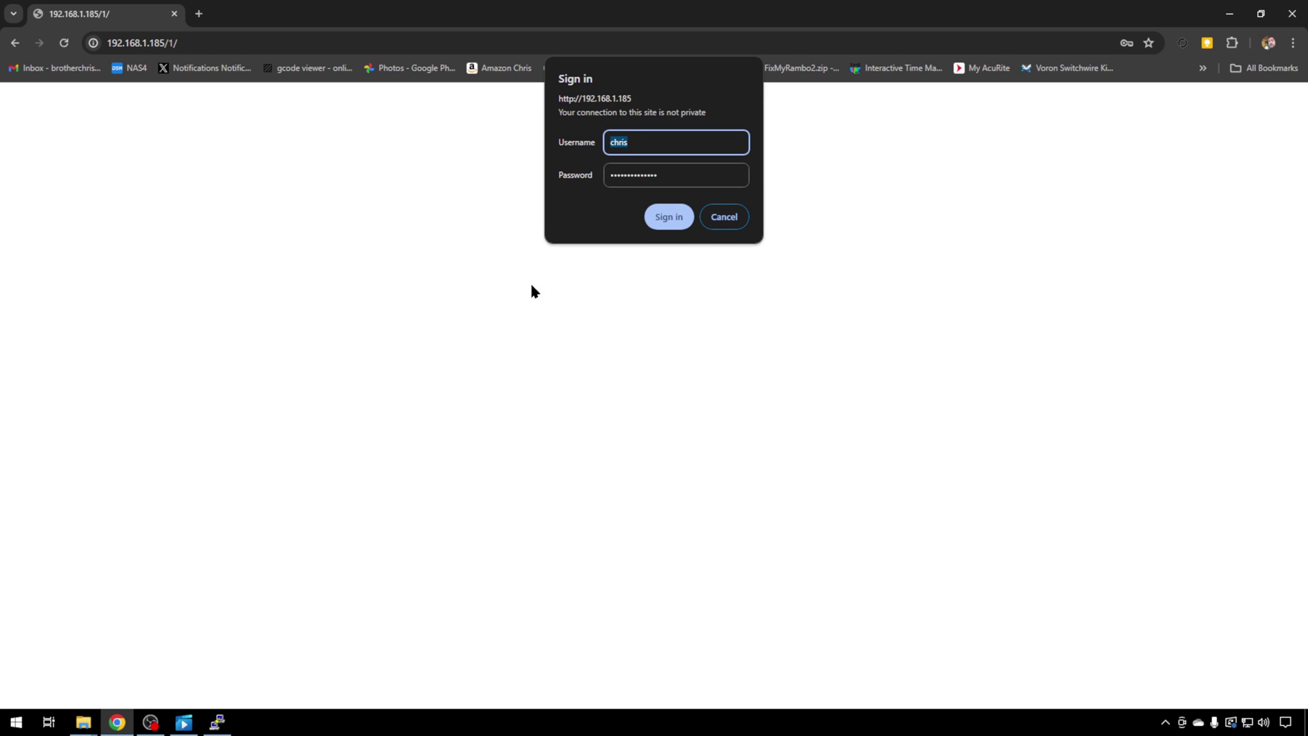
pyautogui.click(660, 218)
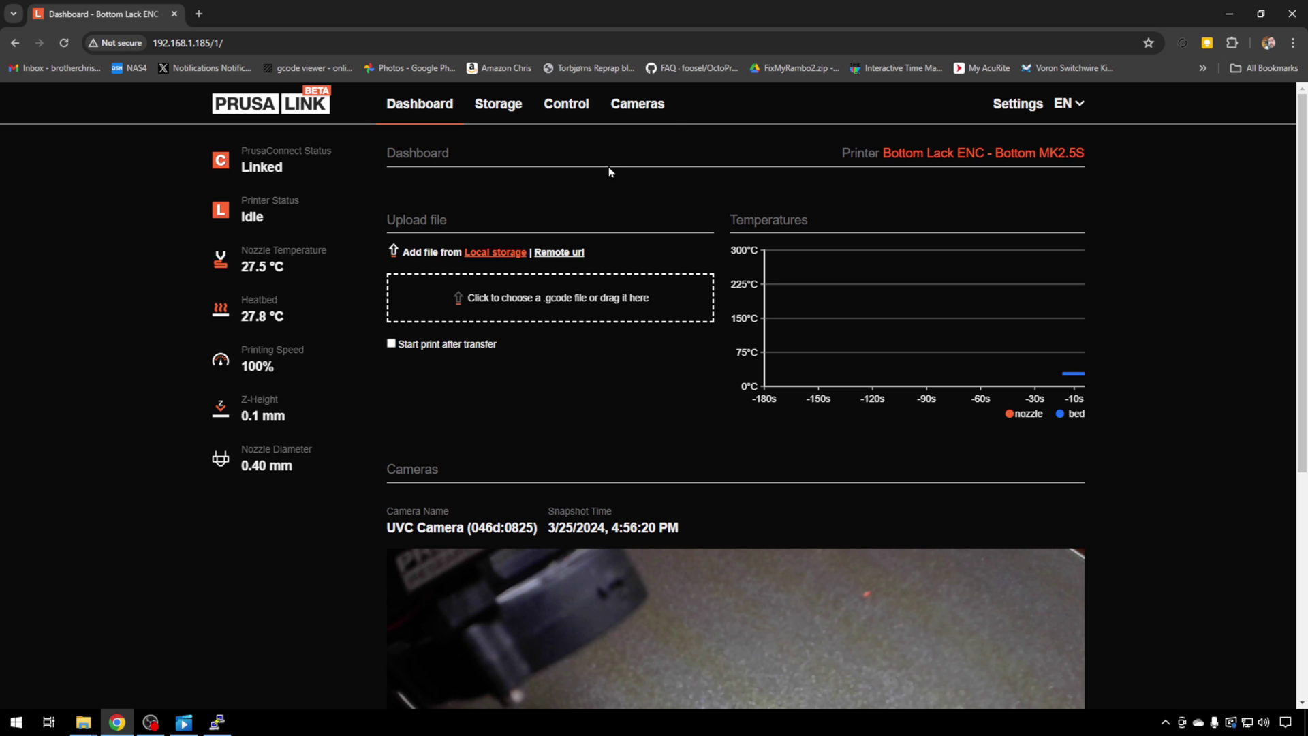
pyautogui.click(638, 111)
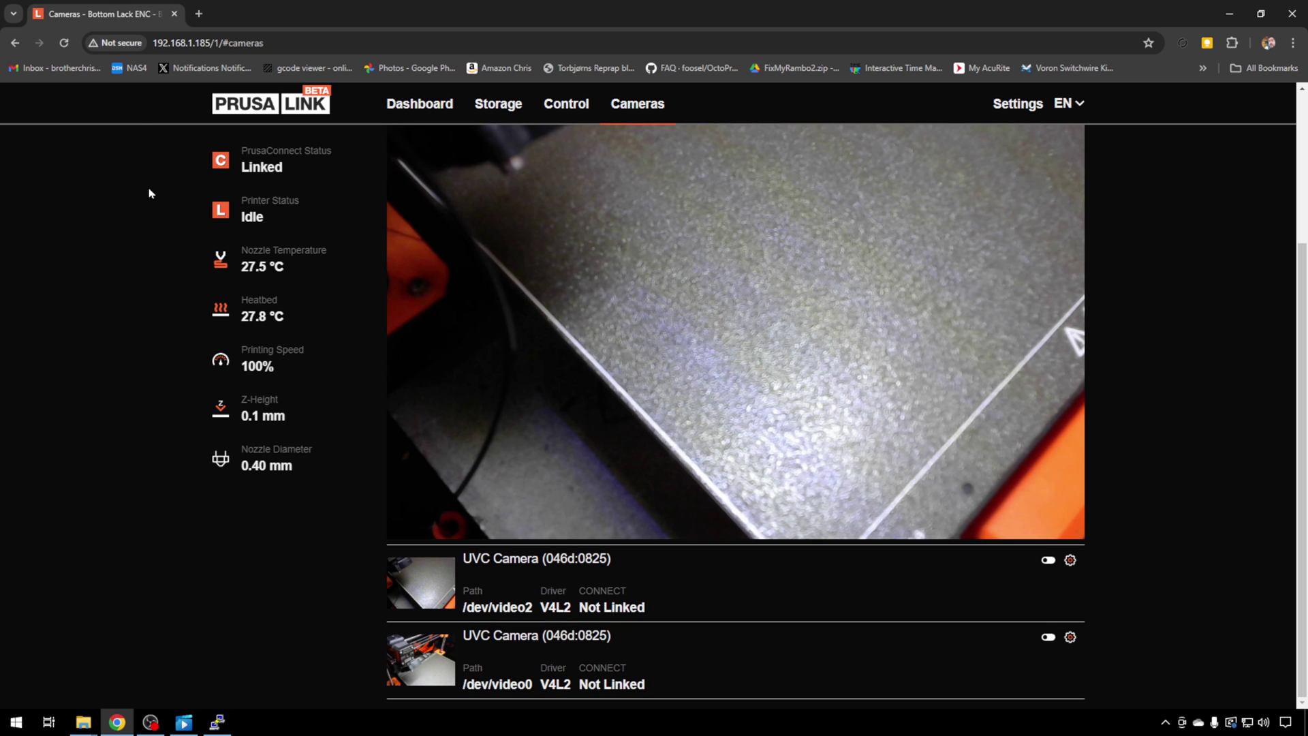
# Duplicate the tab to show instance 2's cameras page at /2/, then return to Bottom Lack ENC
pyautogui.rightClick(131, 15)
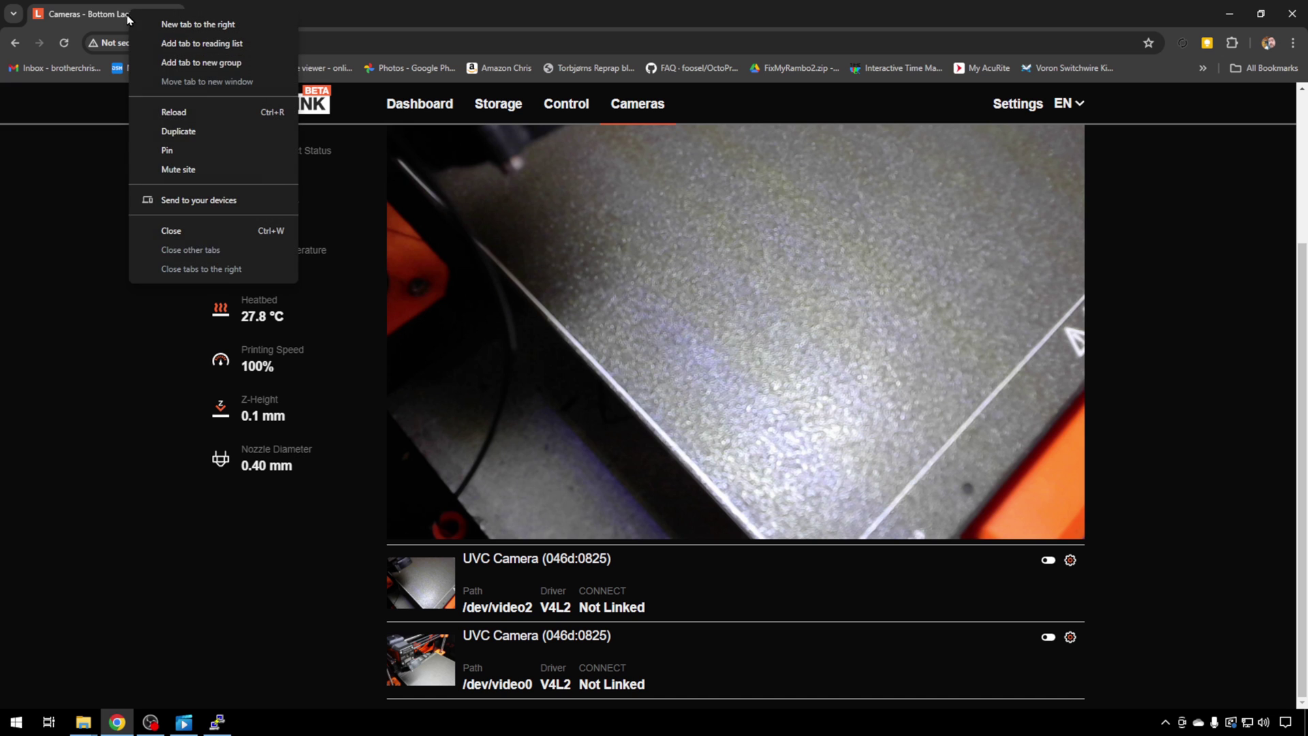
pyautogui.click(160, 131)
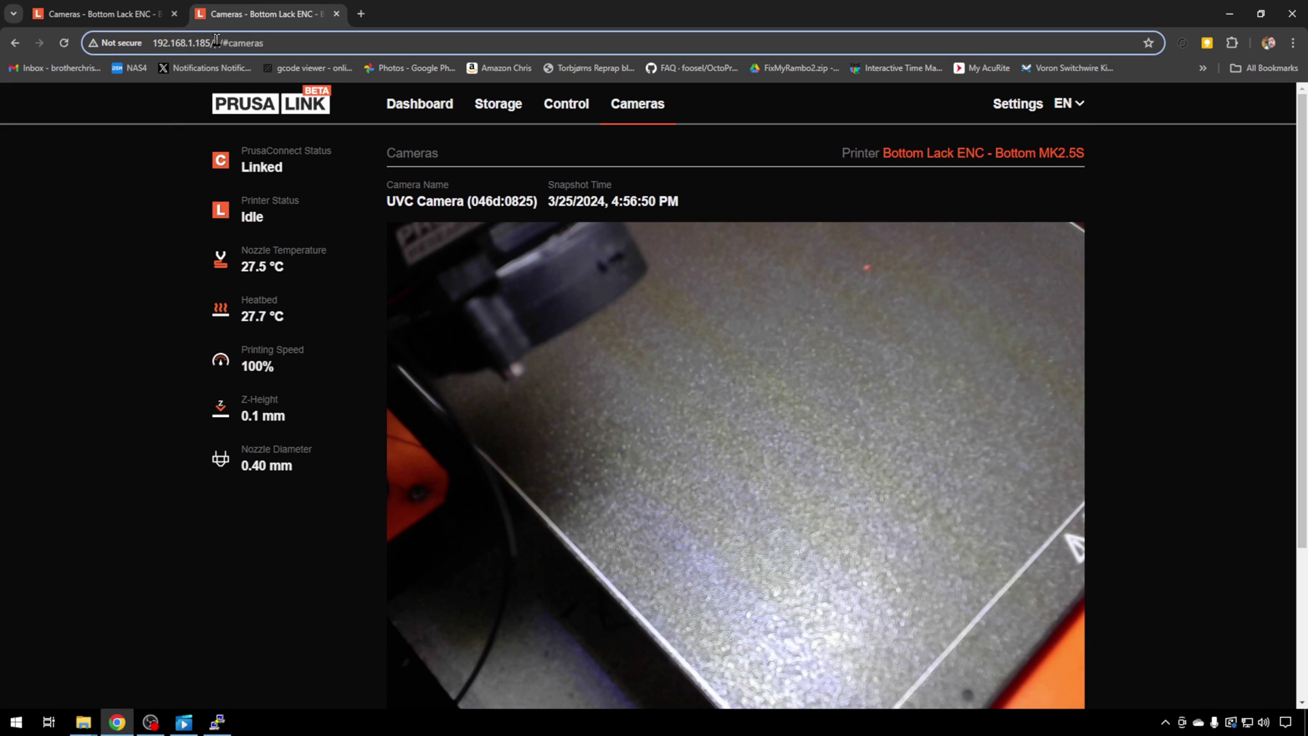
pyautogui.click(219, 44)
pyautogui.click(218, 43)
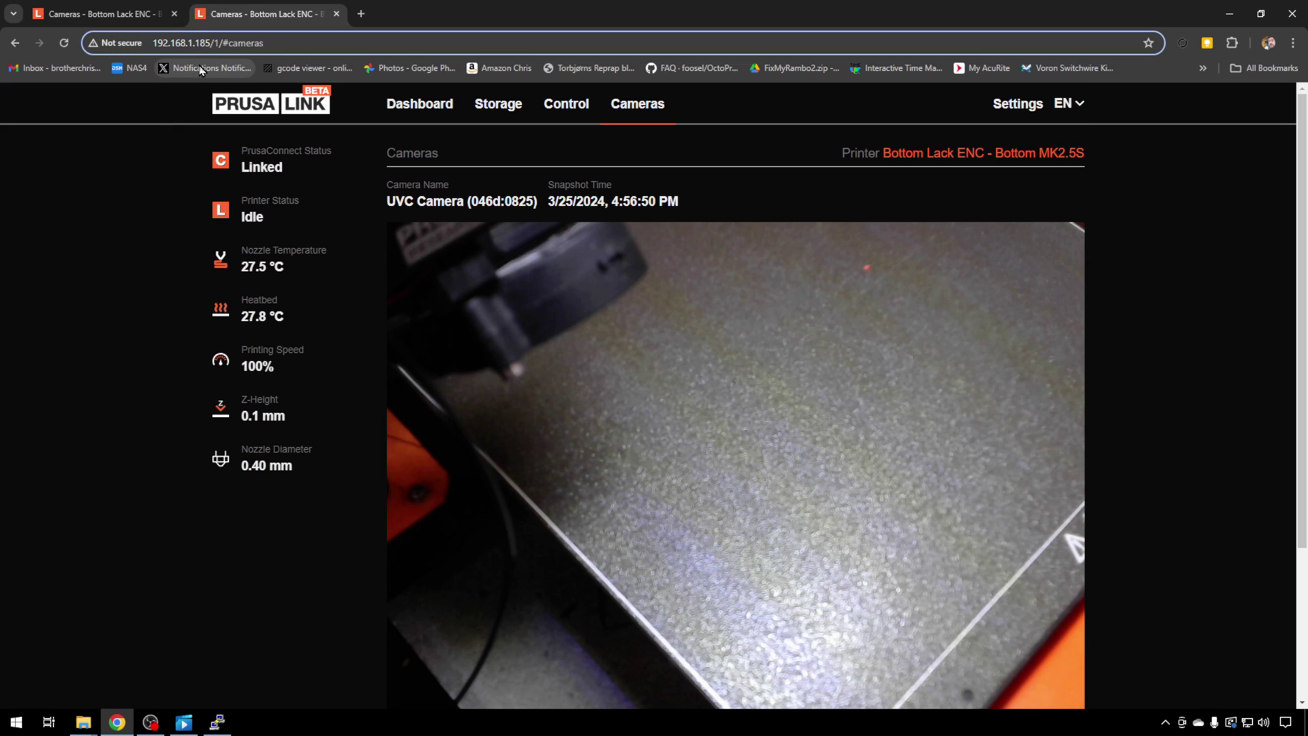
pyautogui.press('BackSpace')
pyautogui.write('2')
pyautogui.press('Return')
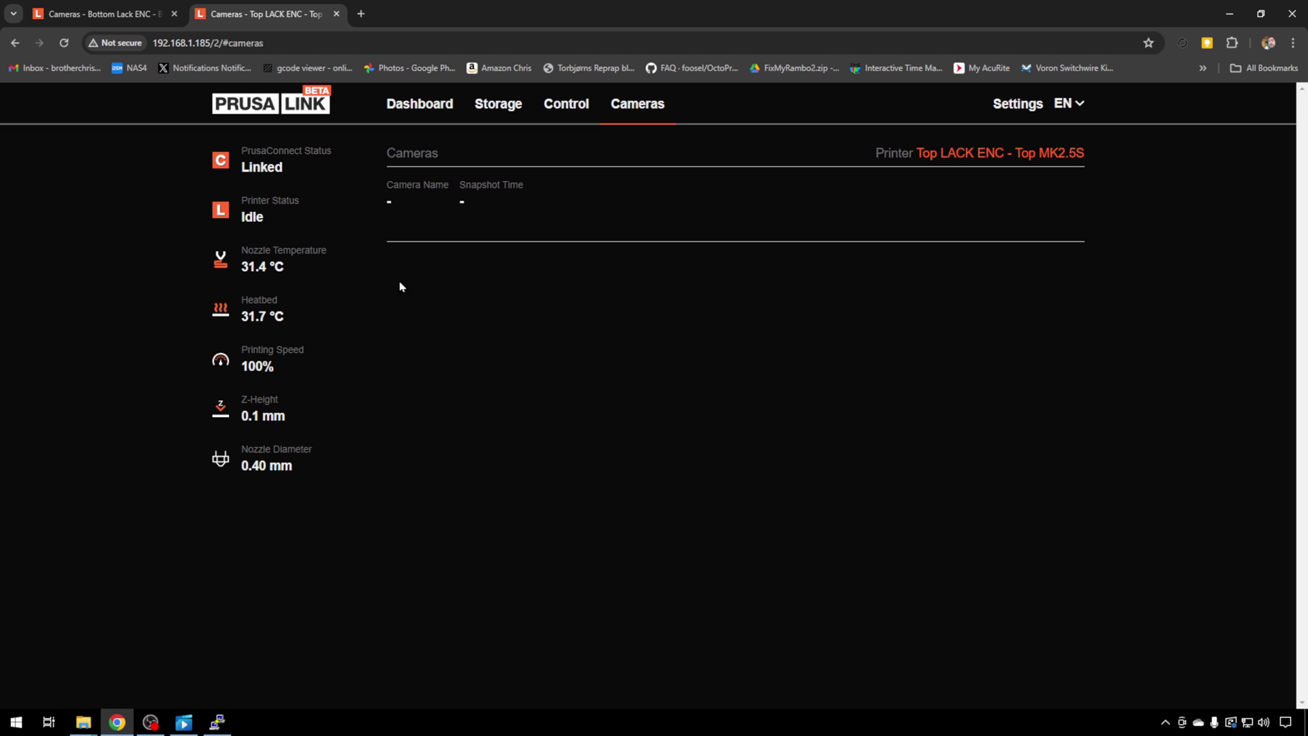
pyautogui.click(108, 19)
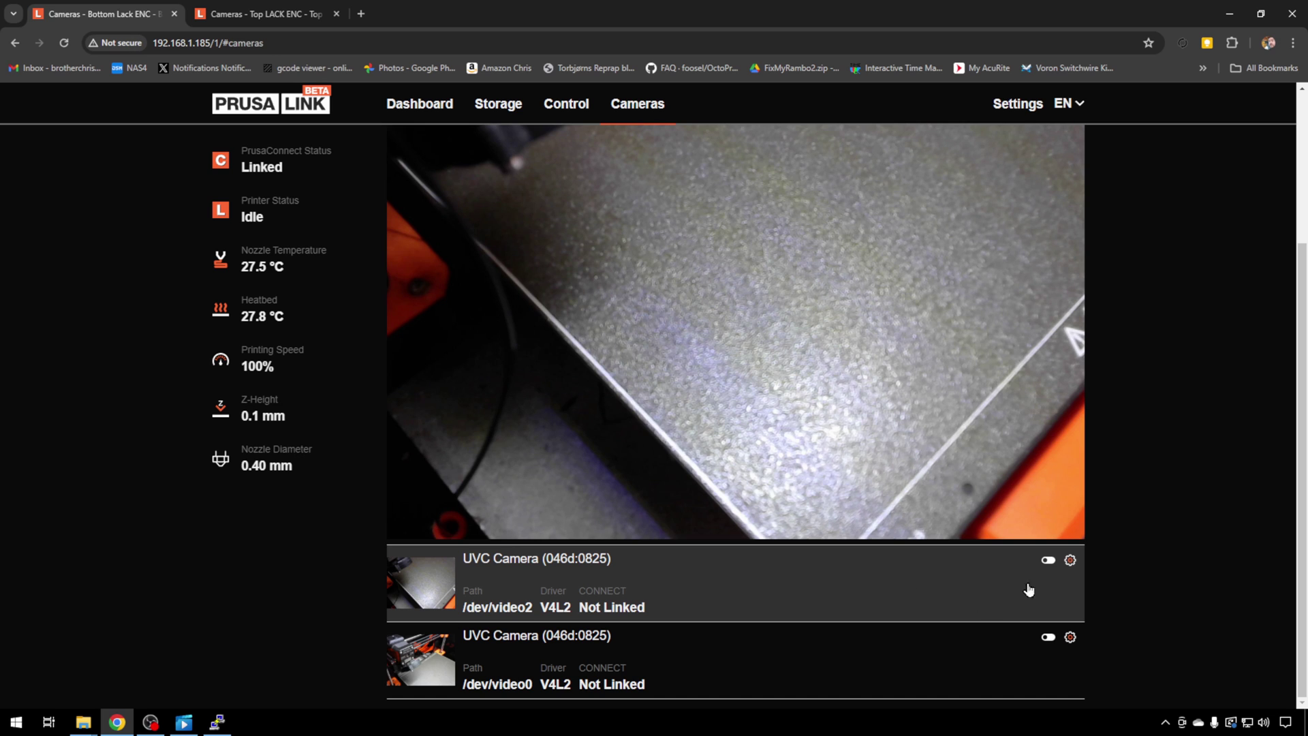
# Rename the /dev/video2 camera to Top
pyautogui.click(1070, 561)
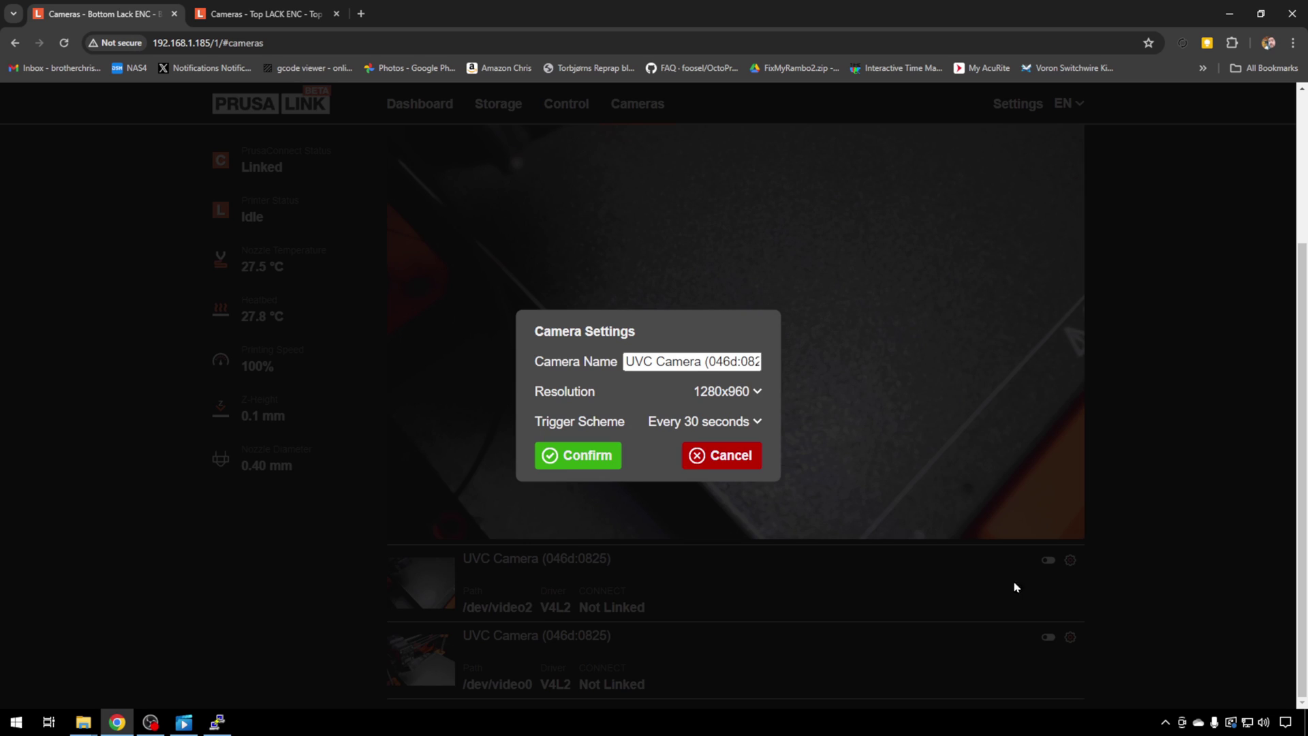
pyautogui.doubleClick(716, 362)
pyautogui.tripleClick(712, 363)
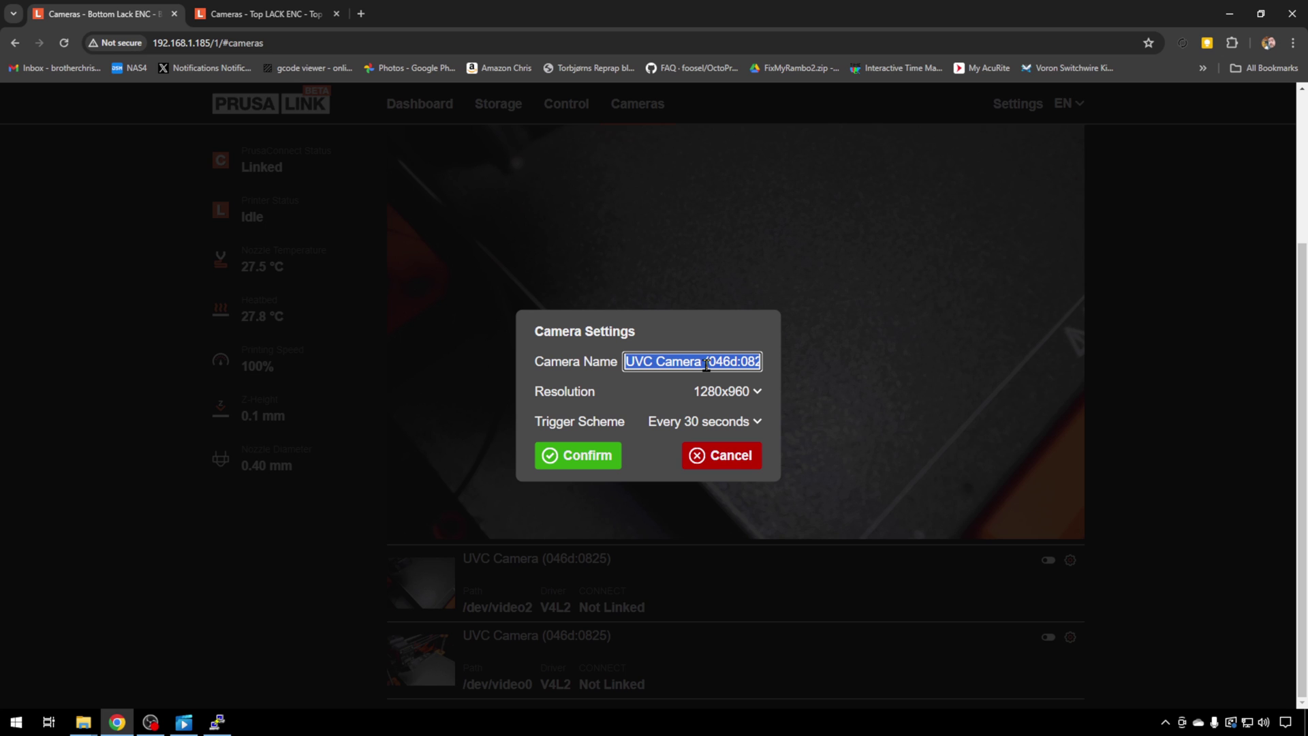
pyautogui.write('Top')
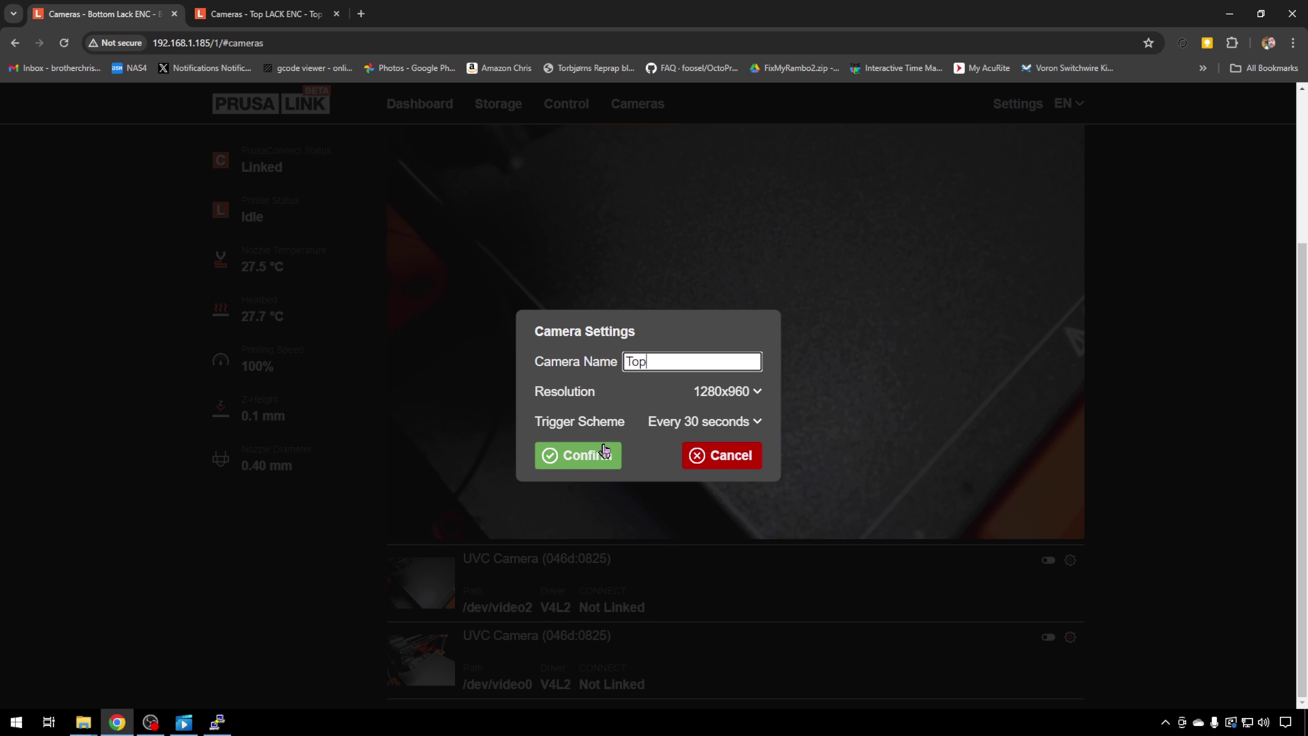
pyautogui.click(605, 451)
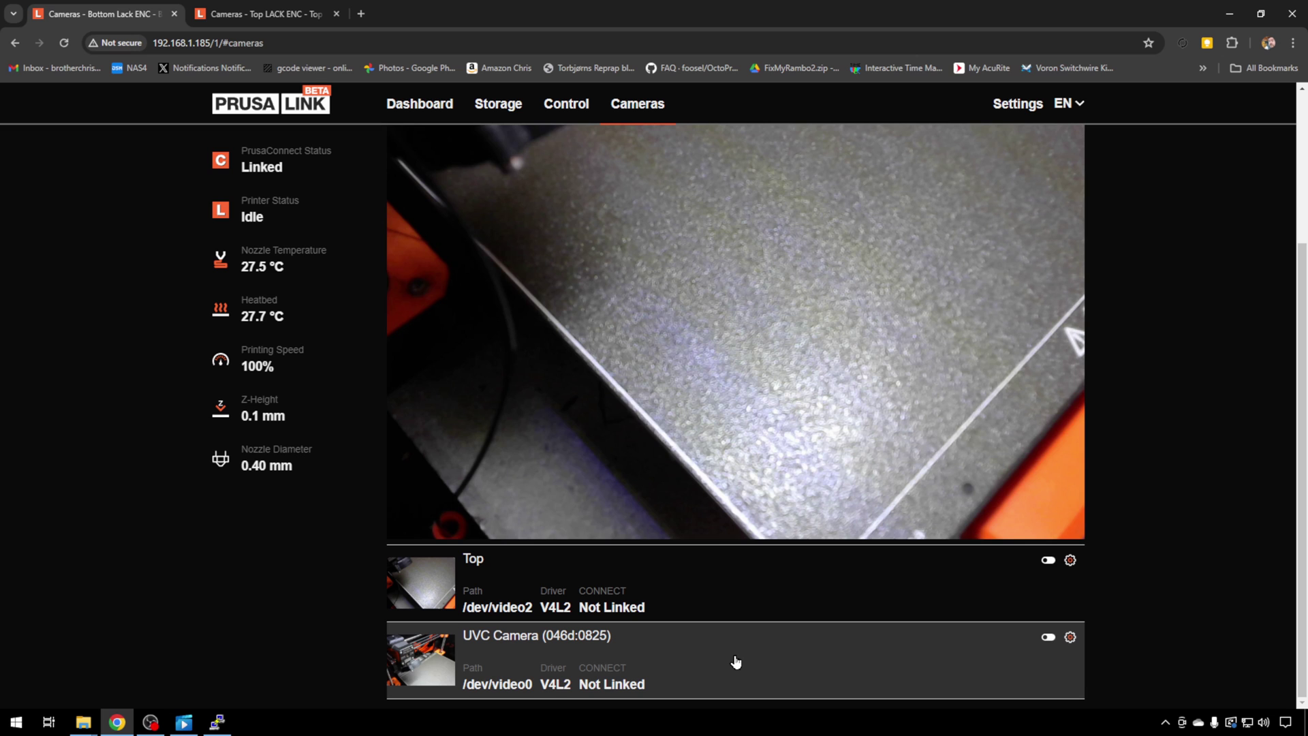
# Rename the /dev/video0 camera to Bottom and dismiss the success notification
pyautogui.click(688, 660)
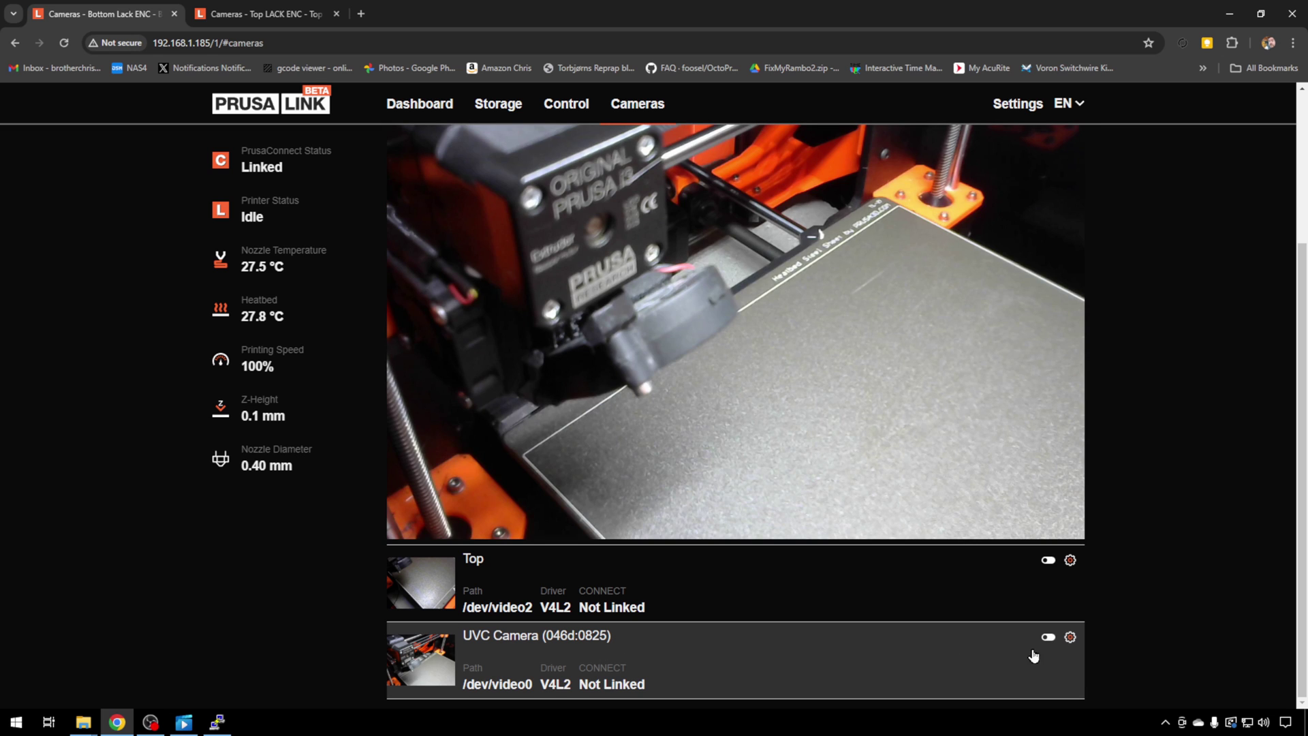
pyautogui.click(1070, 637)
pyautogui.click(717, 363)
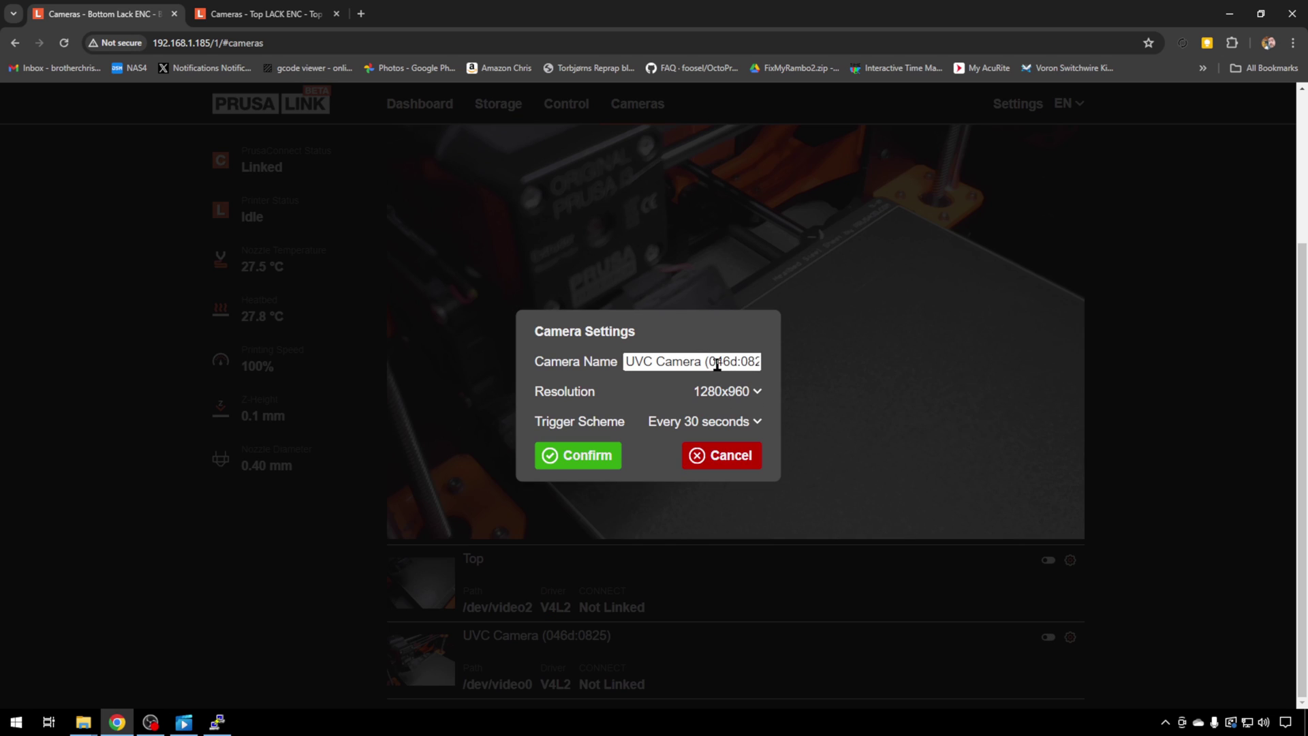
pyautogui.tripleClick(717, 363)
pyautogui.write('Bot')
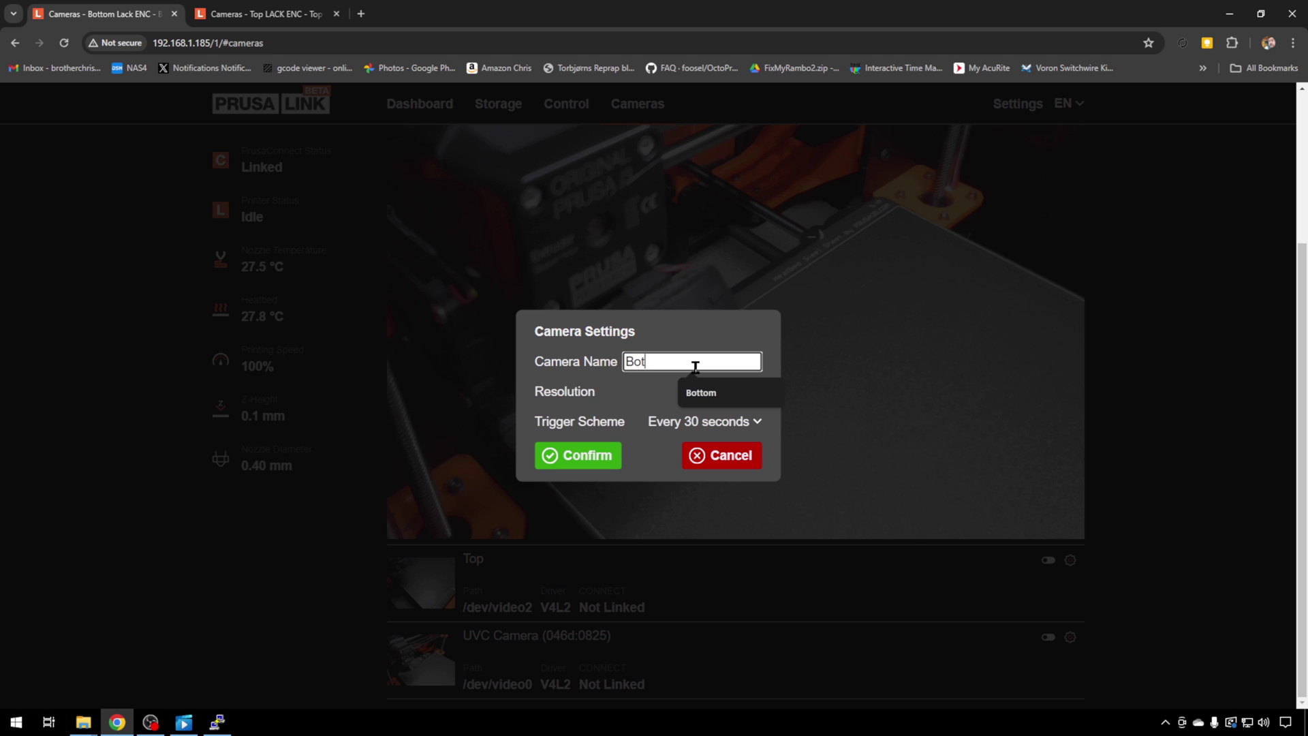
pyautogui.write('tom')
pyautogui.press('Return')
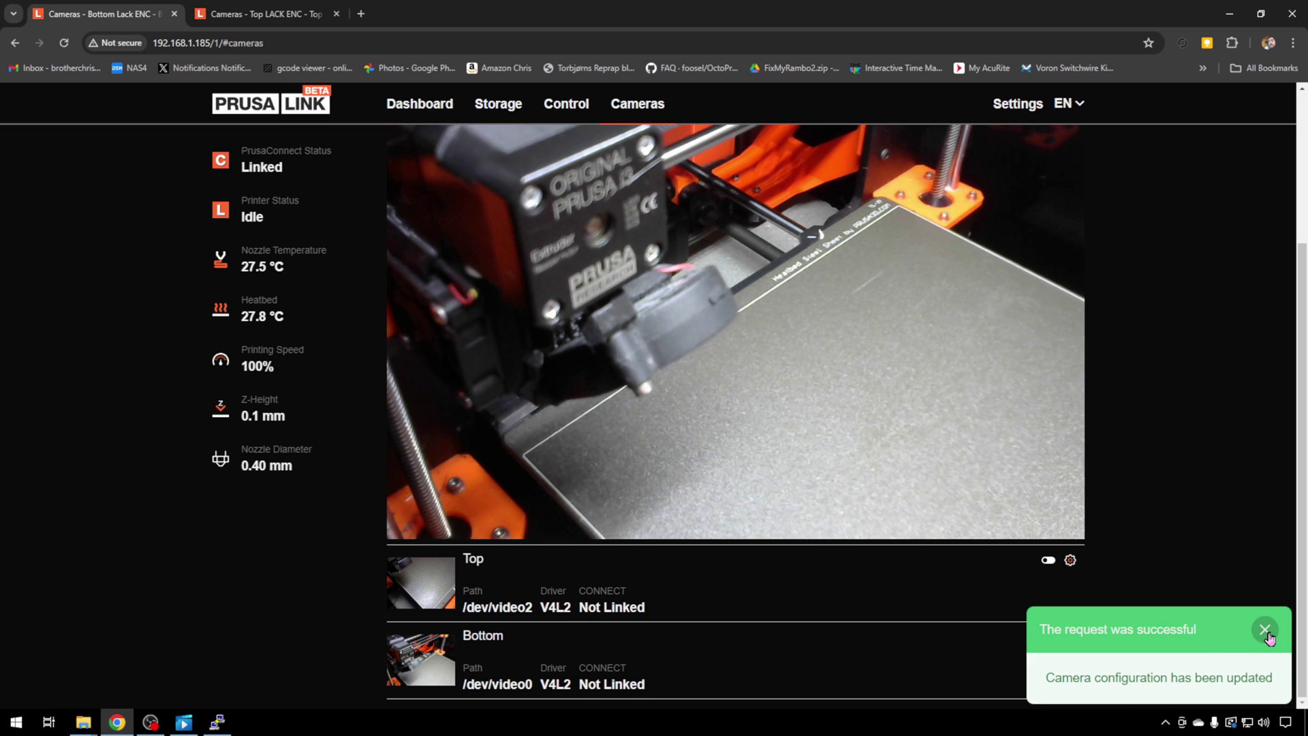
pyautogui.click(1266, 631)
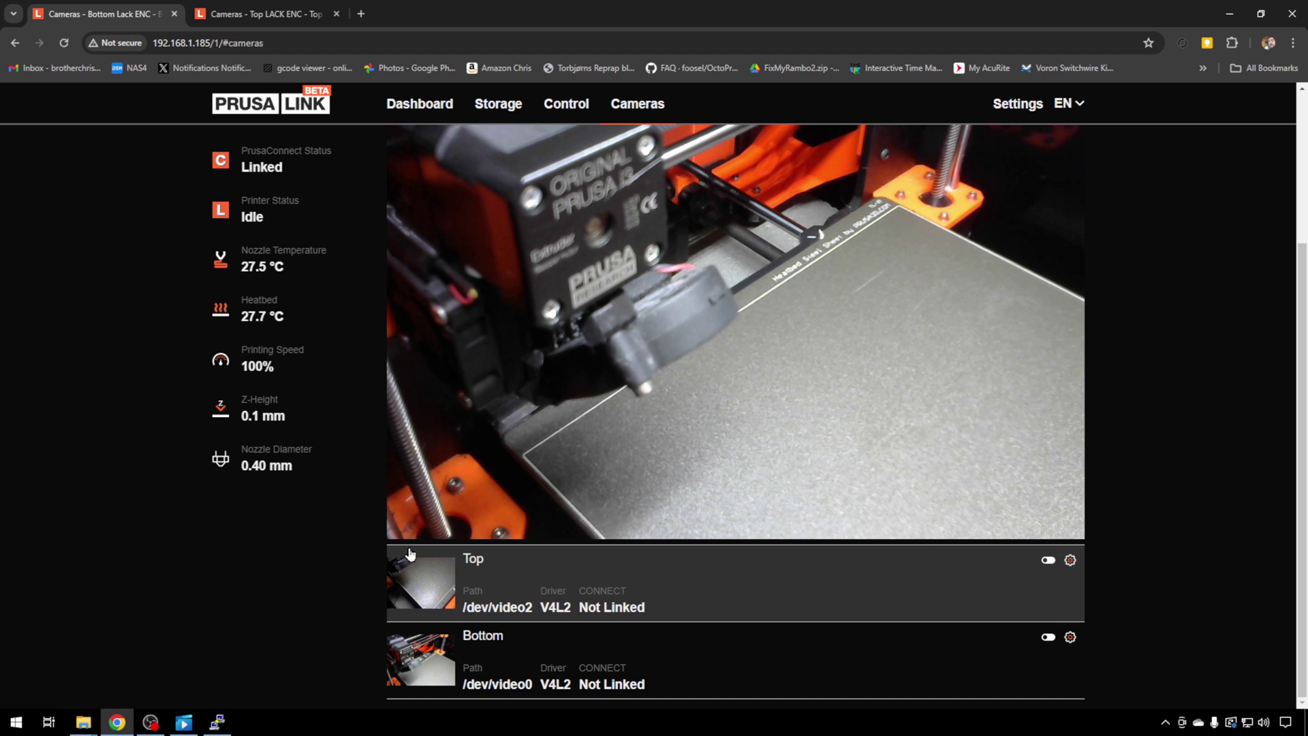
pyautogui.click(217, 721)
# Clear the terminal and list the contents of /etc and /etc/prusalink/
pyautogui.hotkey('ctrl', 'l')
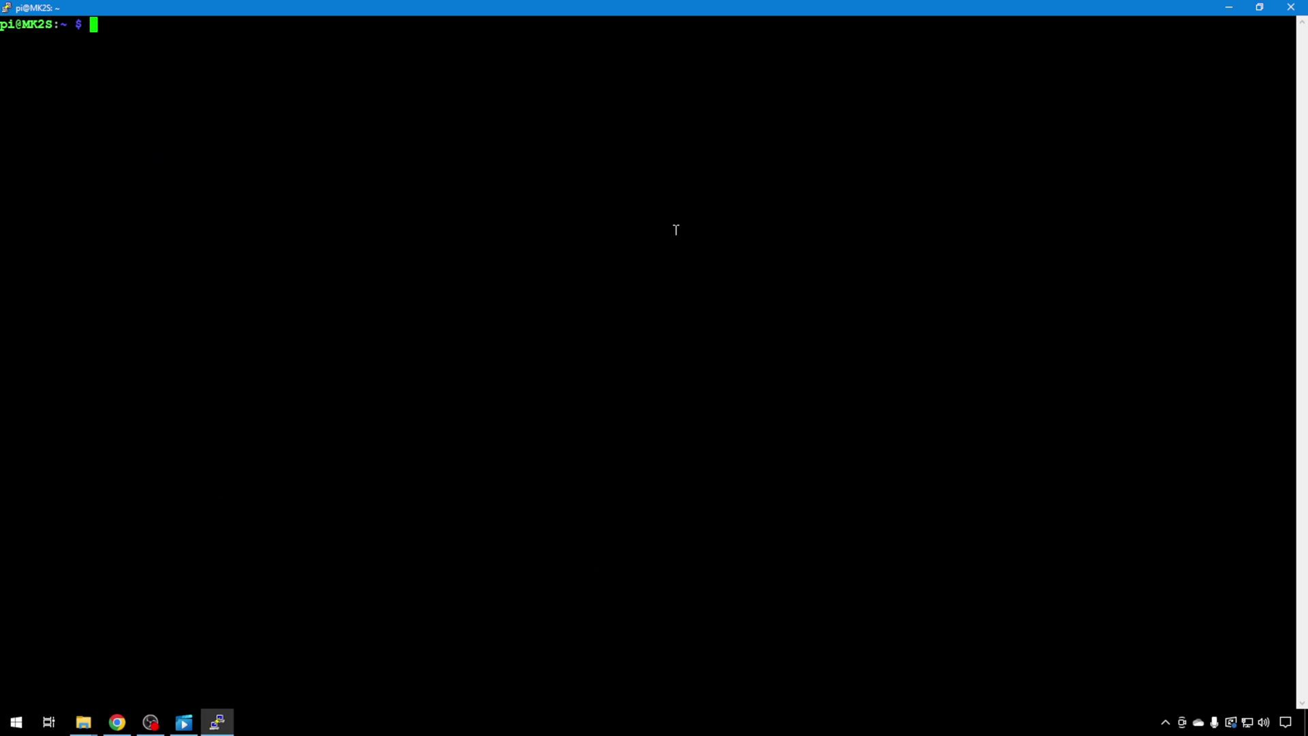
pyautogui.write('ls /etc')
pyautogui.press('Return')
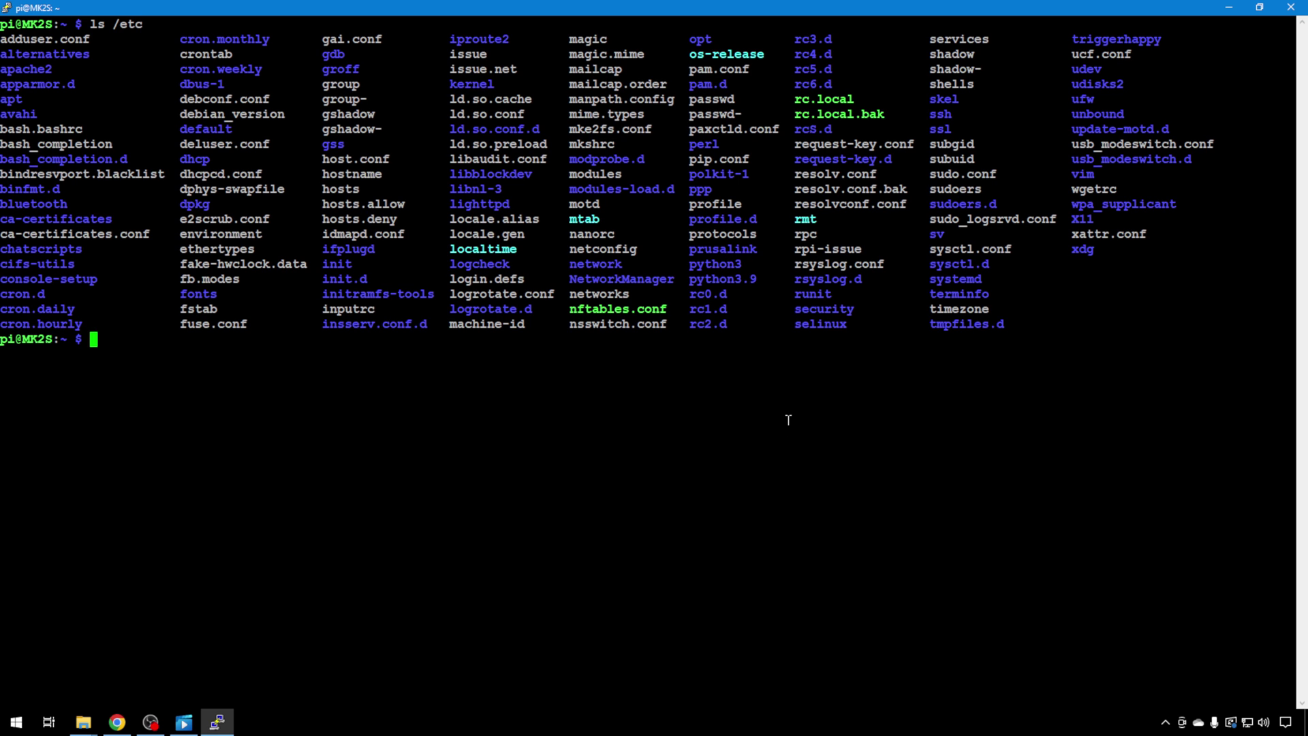
pyautogui.write('ls /etc/pru')
pyautogui.press('Tab')
pyautogui.press('Return')
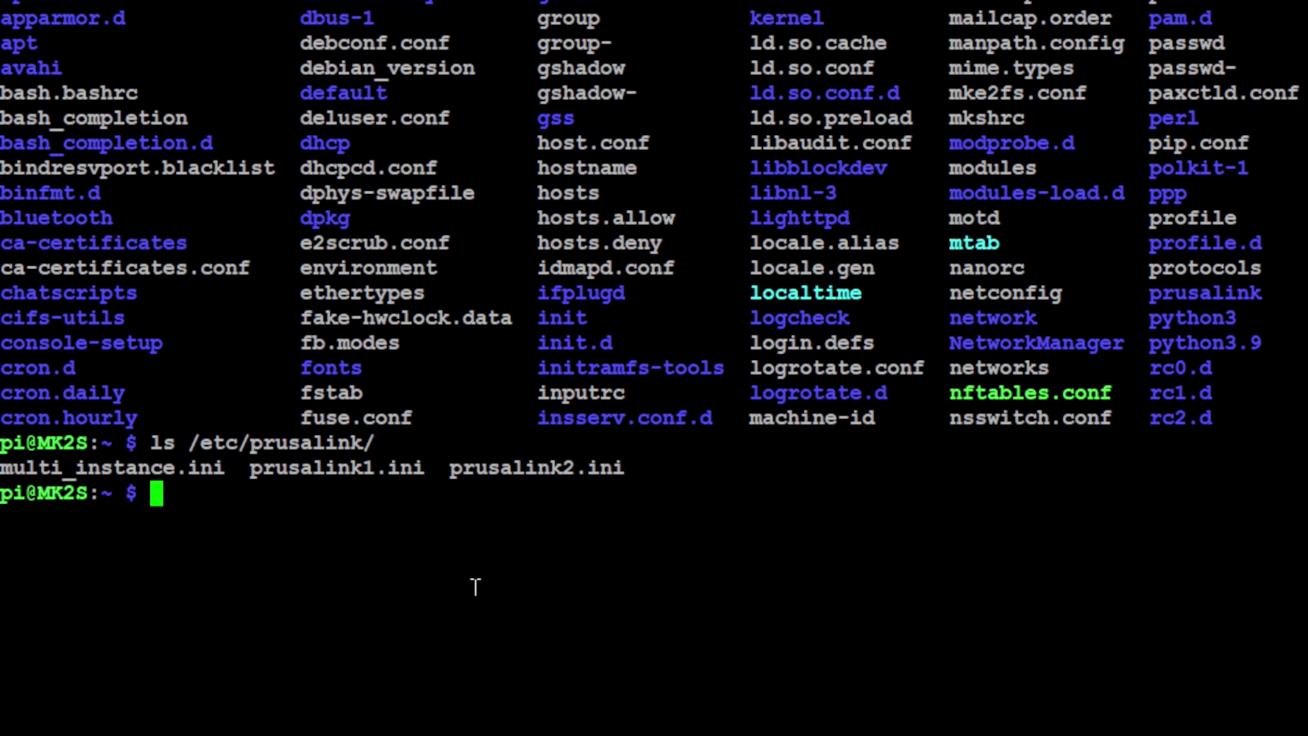
# Enter the command sudo nano /etc/prusalink/prusalink1.ini
pyautogui.write('sudo nano')
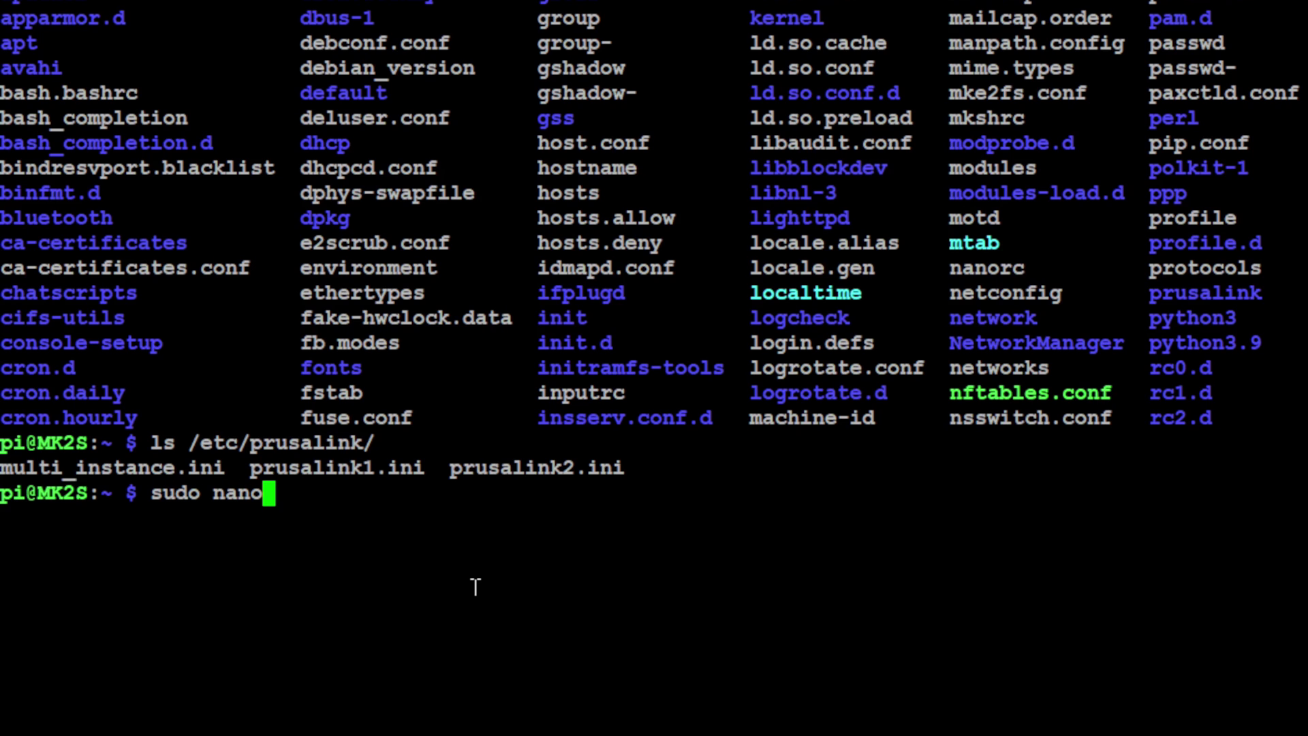
pyautogui.write(' /')
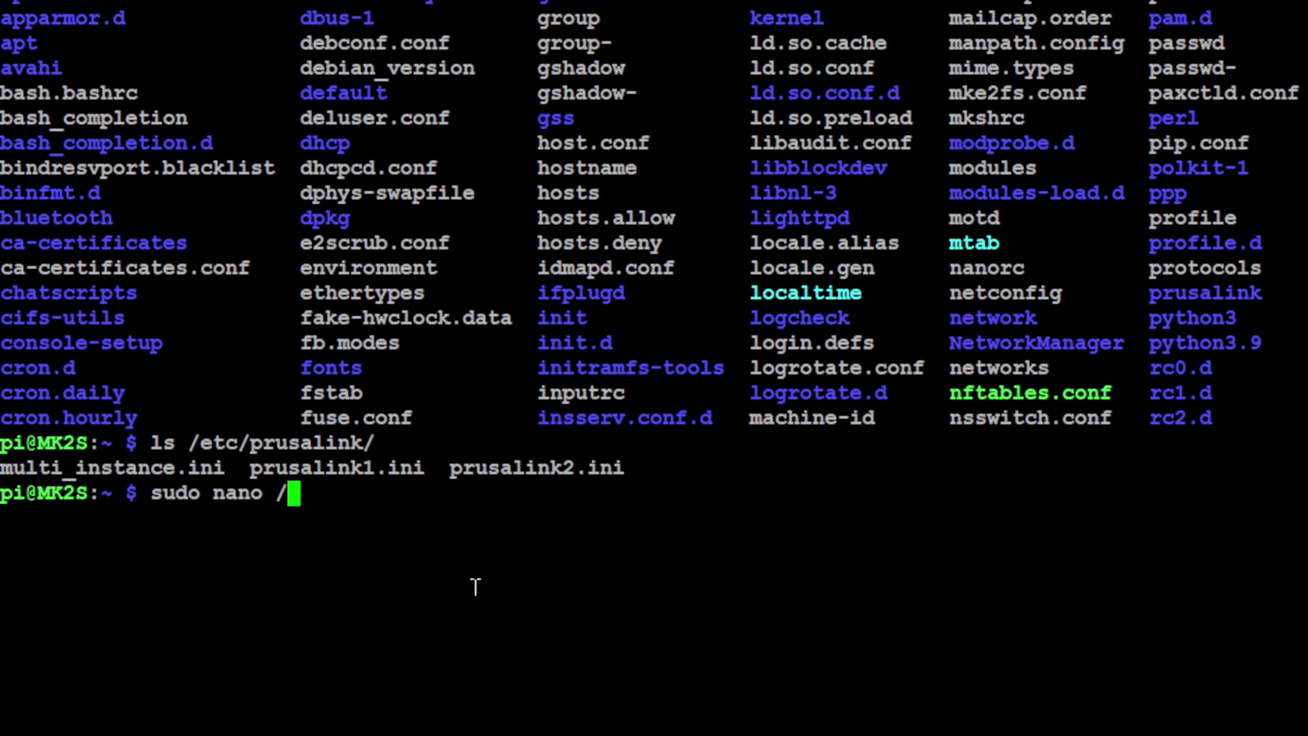
pyautogui.write('etc/p')
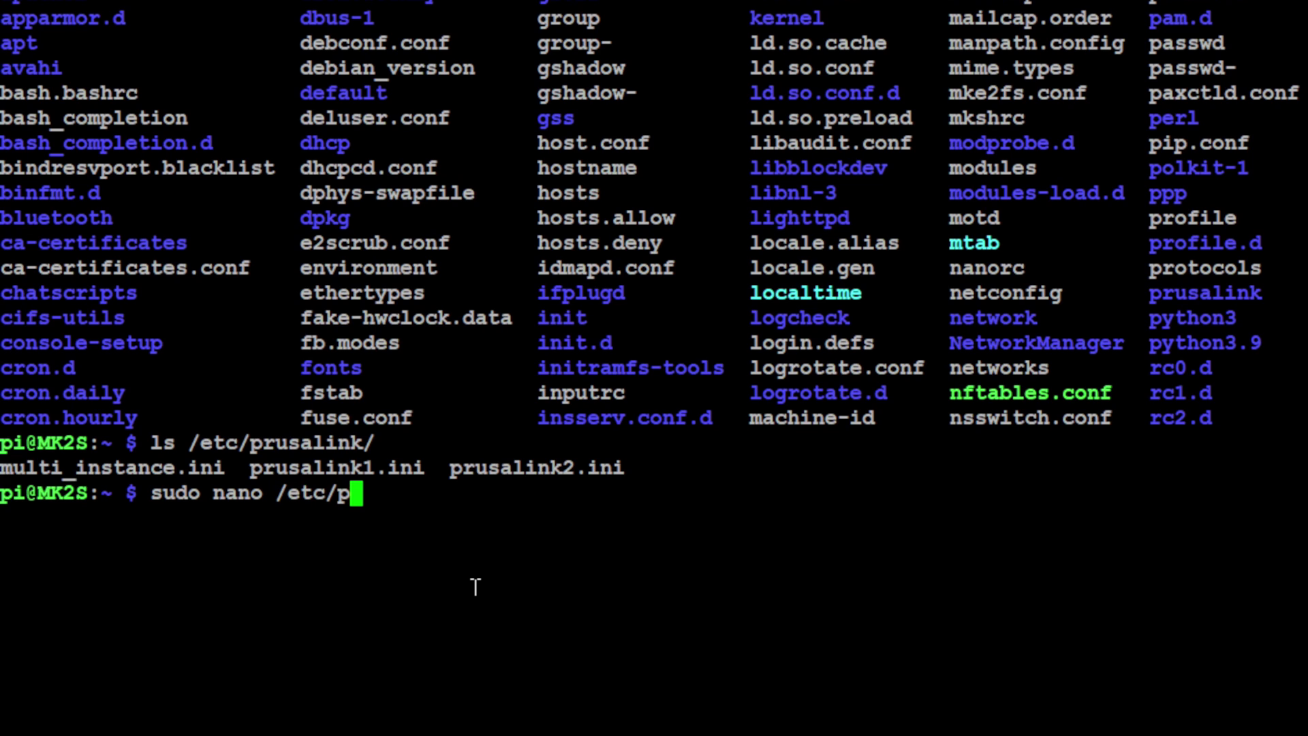
pyautogui.write('ru')
pyautogui.press('Tab')
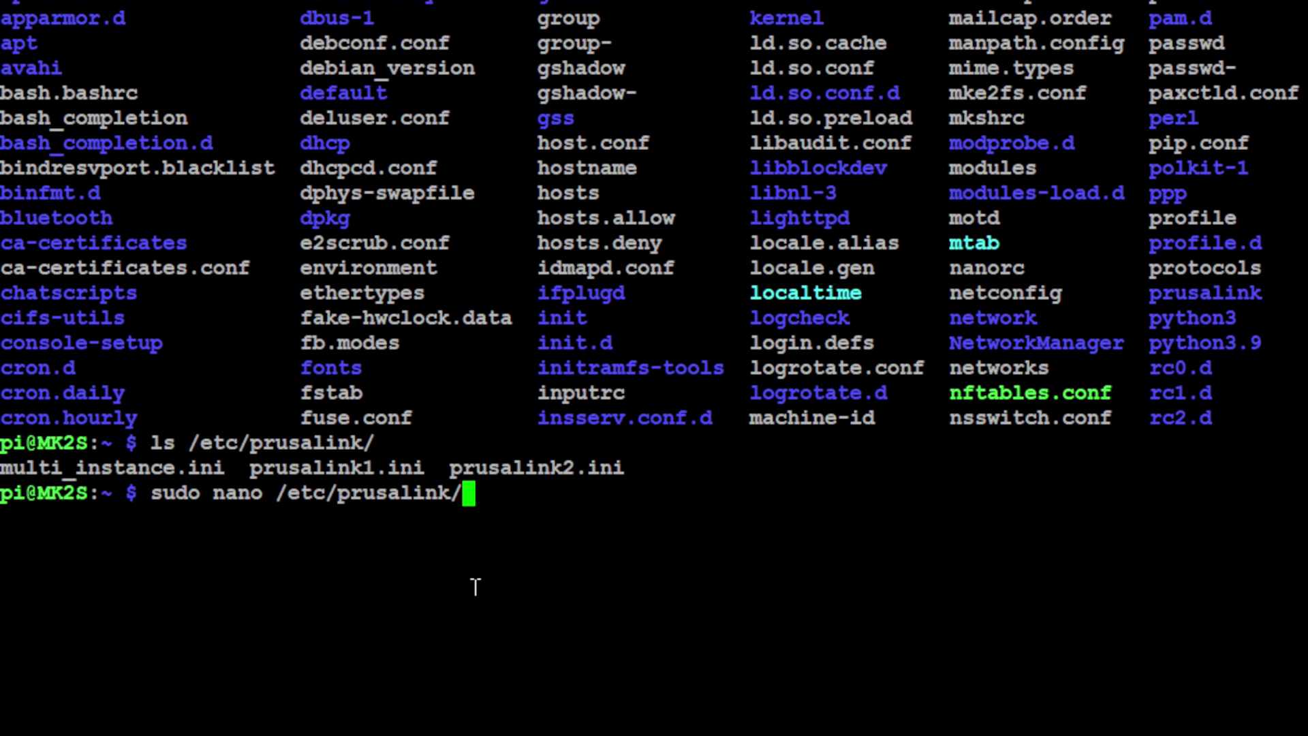
pyautogui.write('pru')
pyautogui.press('Tab')
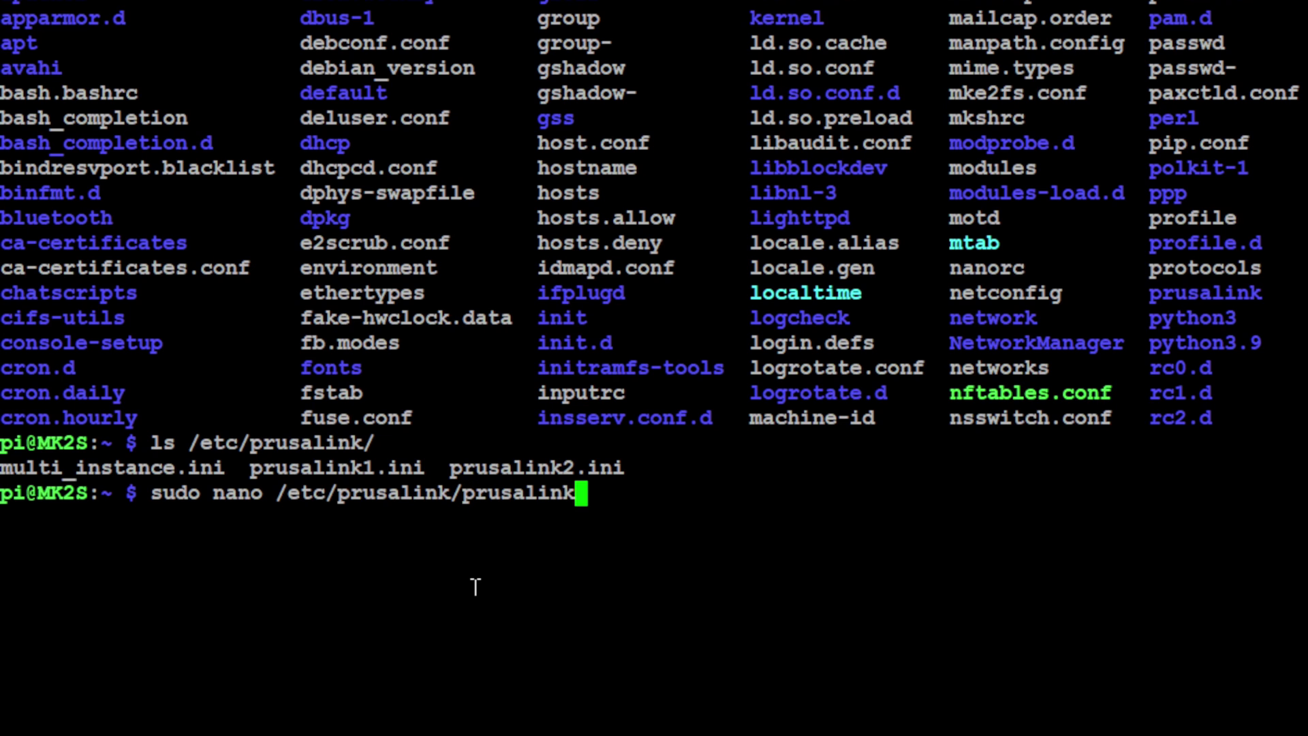
pyautogui.write('1.ini')
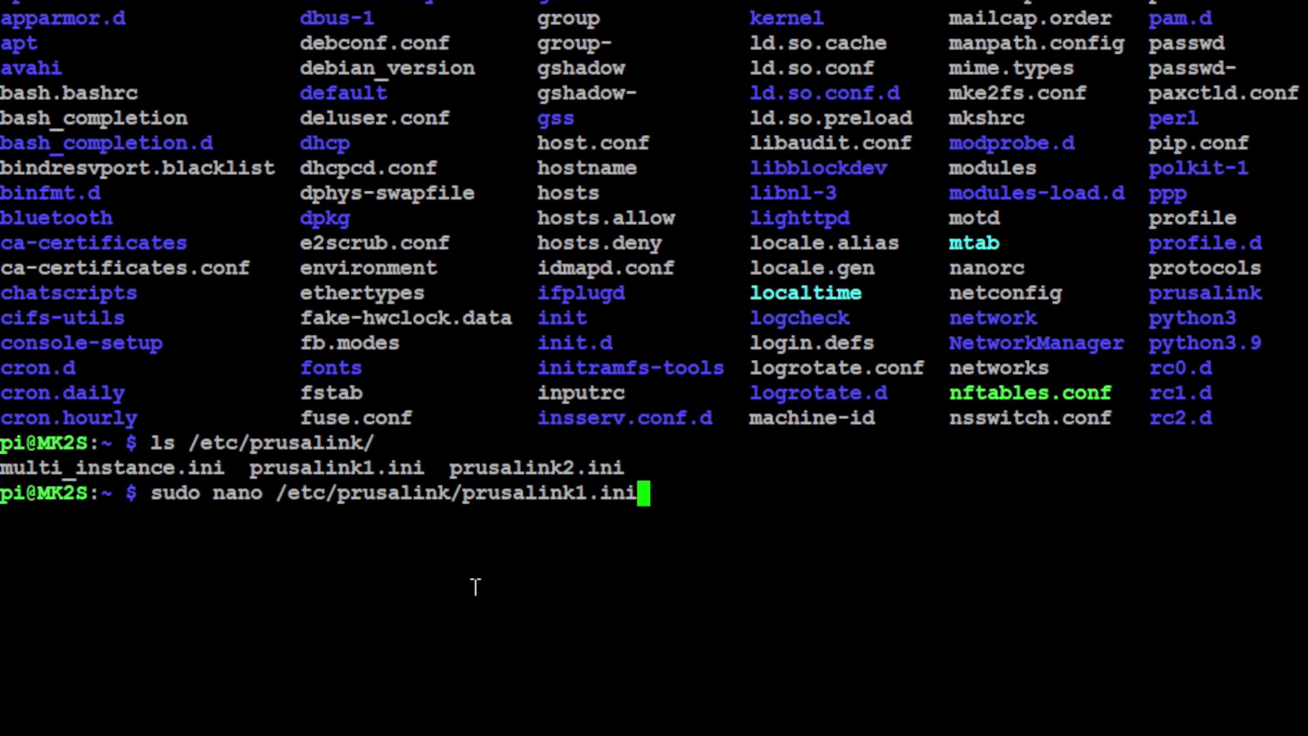
# Change auto_detect from True to False in prusalink1.ini and save the file in nano
pyautogui.press('Return')
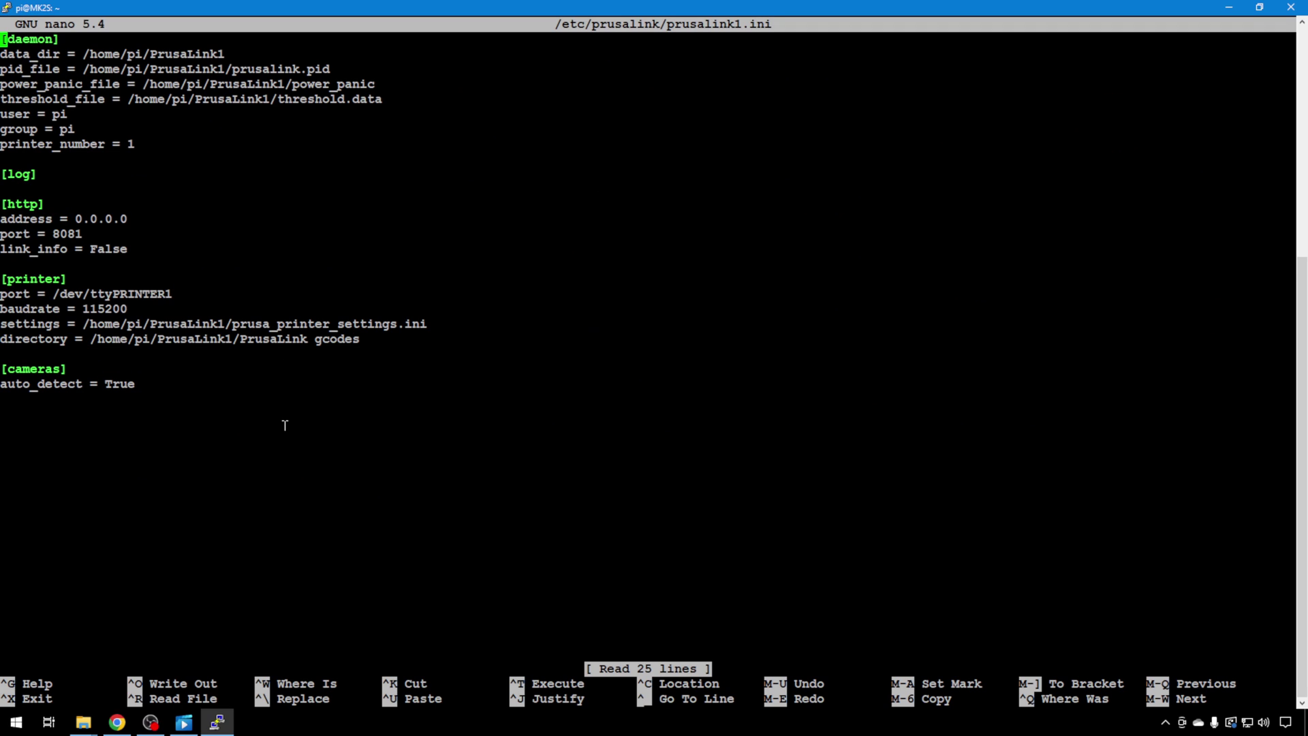
pyautogui.press('Down')
pyautogui.press('Down')
pyautogui.press('Down')
pyautogui.press('Down')
pyautogui.press('Down')
pyautogui.press('Down')
pyautogui.press('Down')
pyautogui.press('Down')
pyautogui.press('Down')
pyautogui.press('Down')
pyautogui.press('Down')
pyautogui.press('Down')
pyautogui.press('Down')
pyautogui.press('Down')
pyautogui.press('Down')
pyautogui.press('Down')
pyautogui.press('Down')
pyautogui.press('Down')
pyautogui.press('Down')
pyautogui.press('Down')
pyautogui.press('Down')
pyautogui.press('BackSpace')
pyautogui.press('BackSpace')
pyautogui.press('BackSpace')
pyautogui.press('BackSpace')
pyautogui.press('BackSpace')
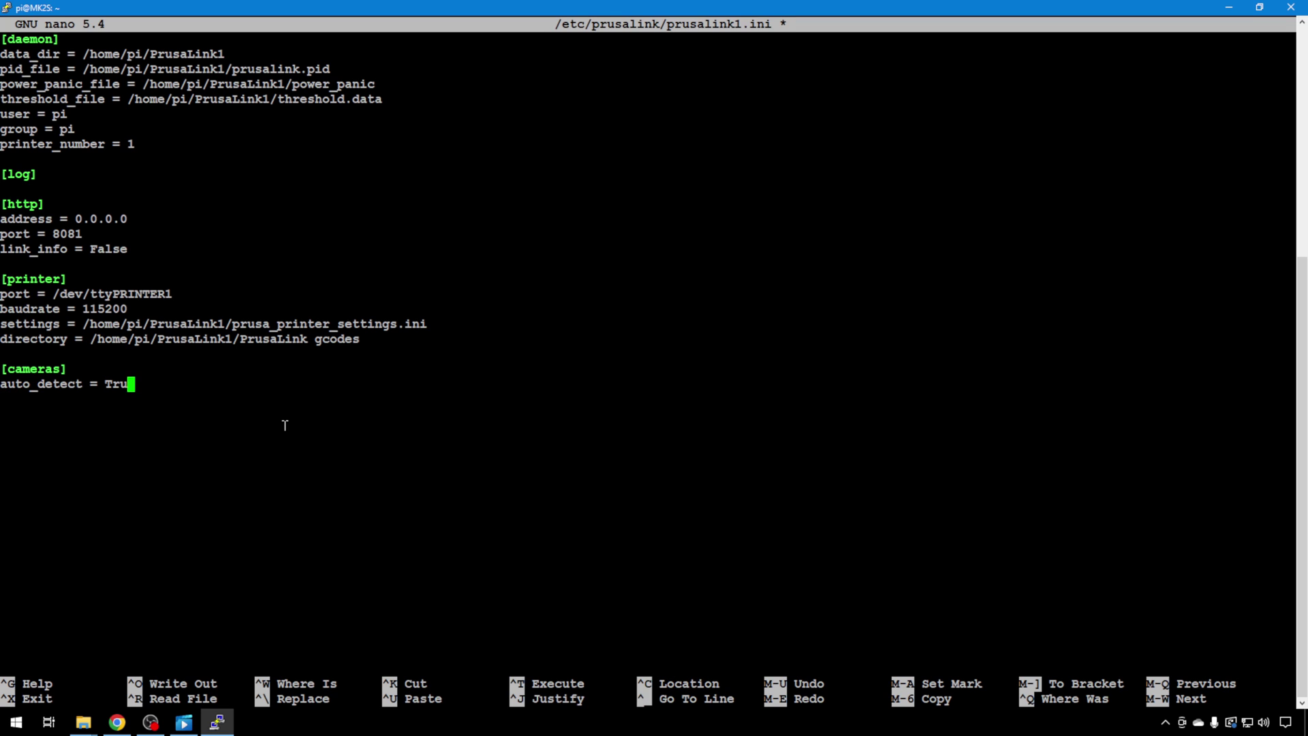
pyautogui.write('False')
pyautogui.hotkey('ctrl', 'x')
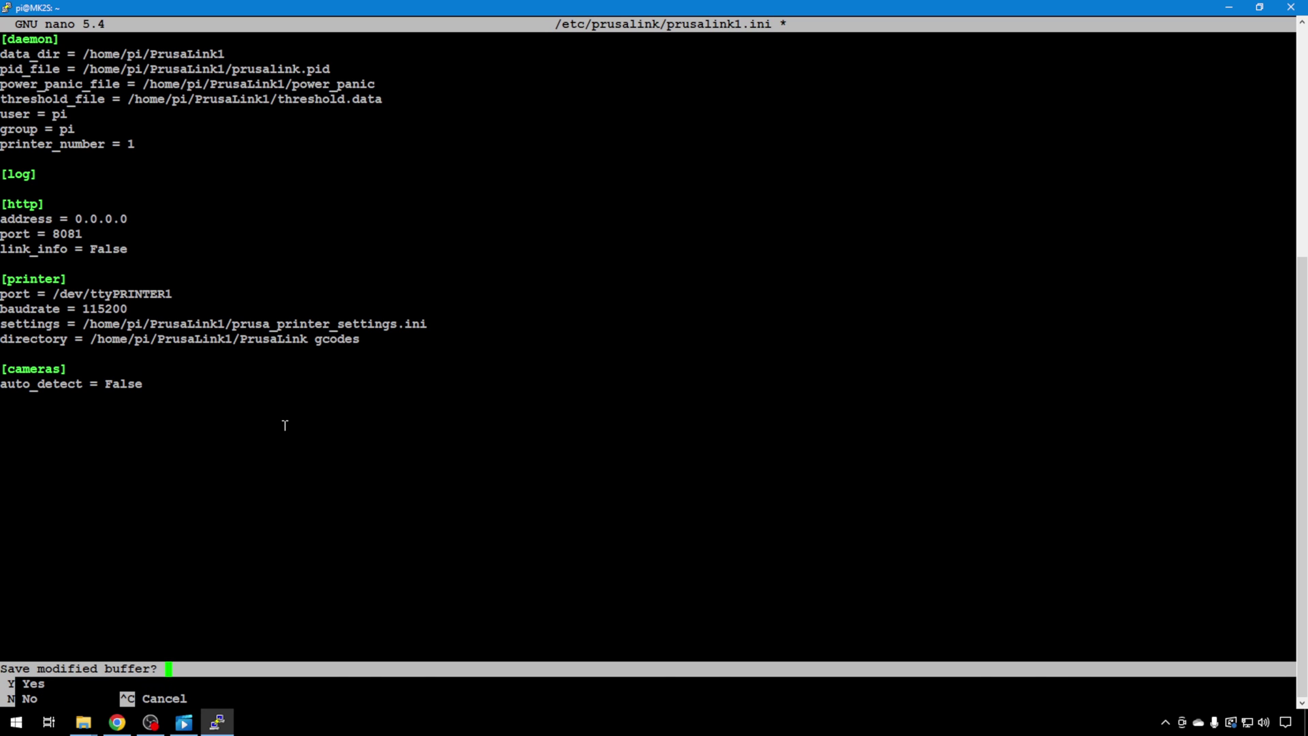
pyautogui.press('y')
pyautogui.press('Return')
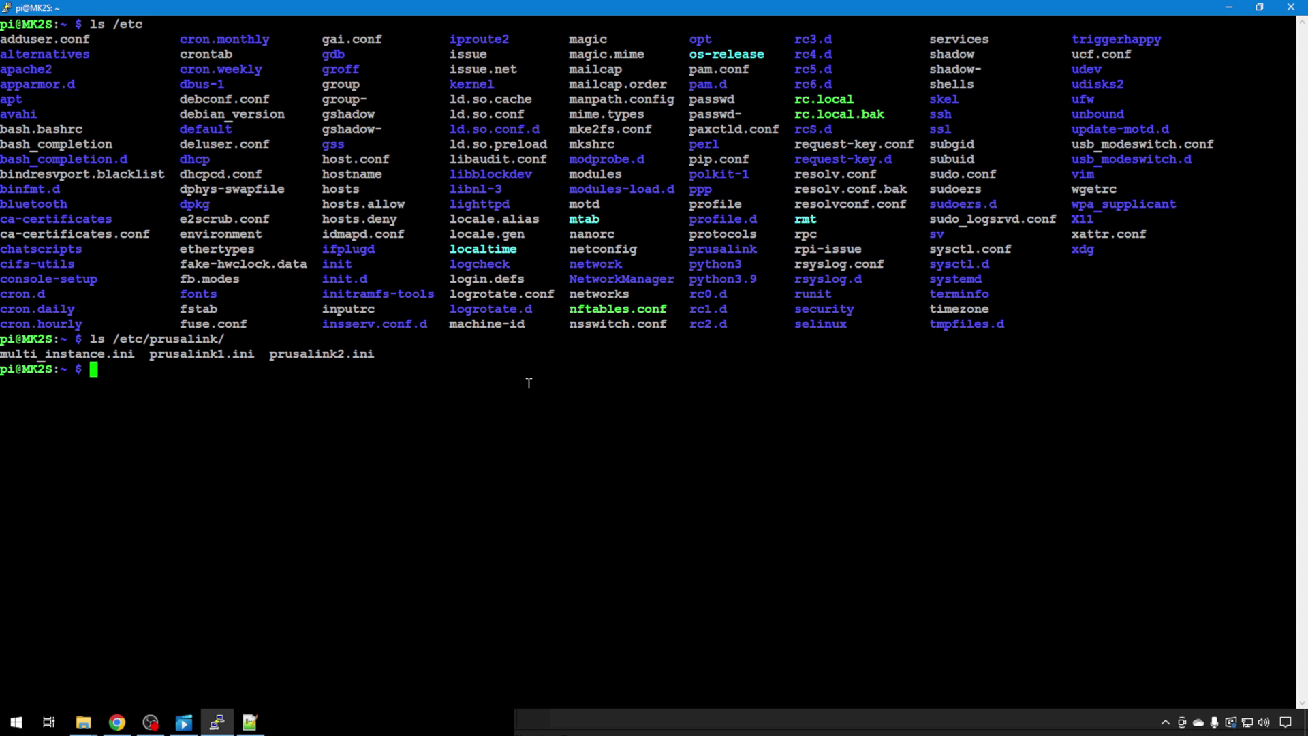
# Reboot the Pi with sudo reboot now, then list the home folder after logging back in
pyautogui.write('sudo reboot now')
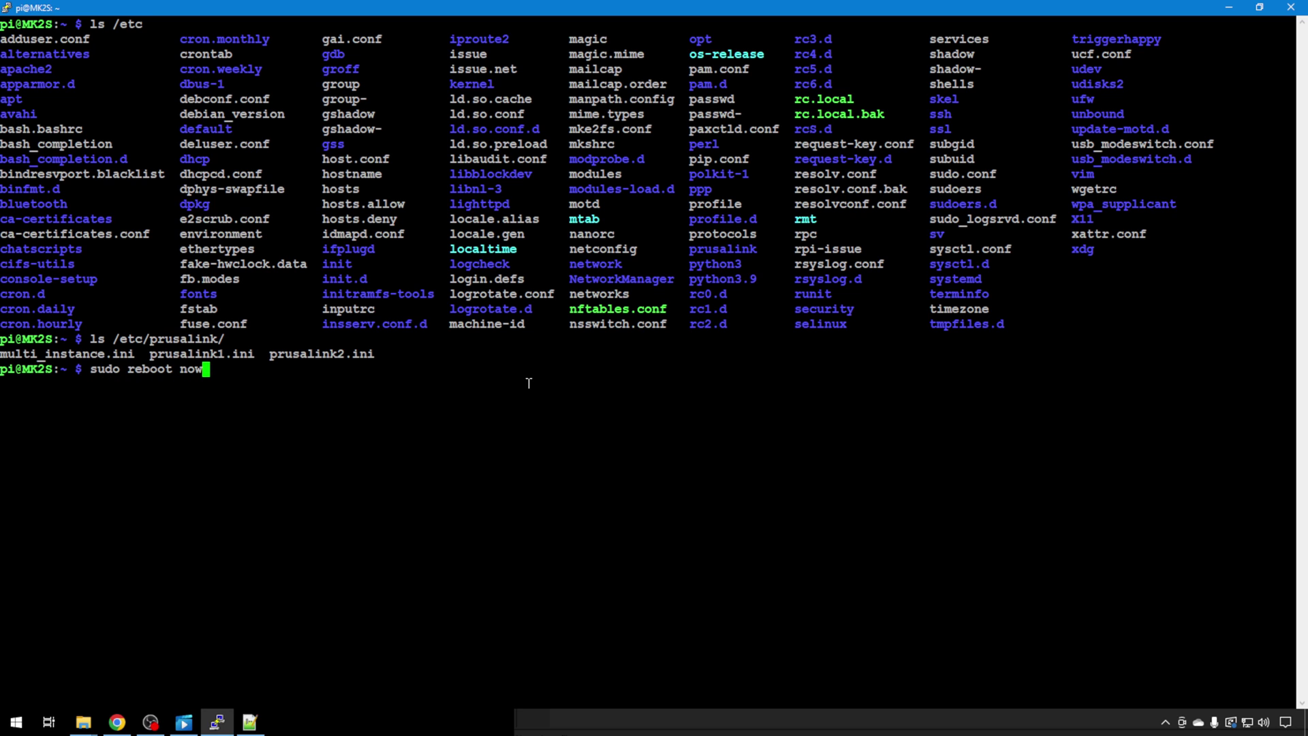
pyautogui.press('Return')
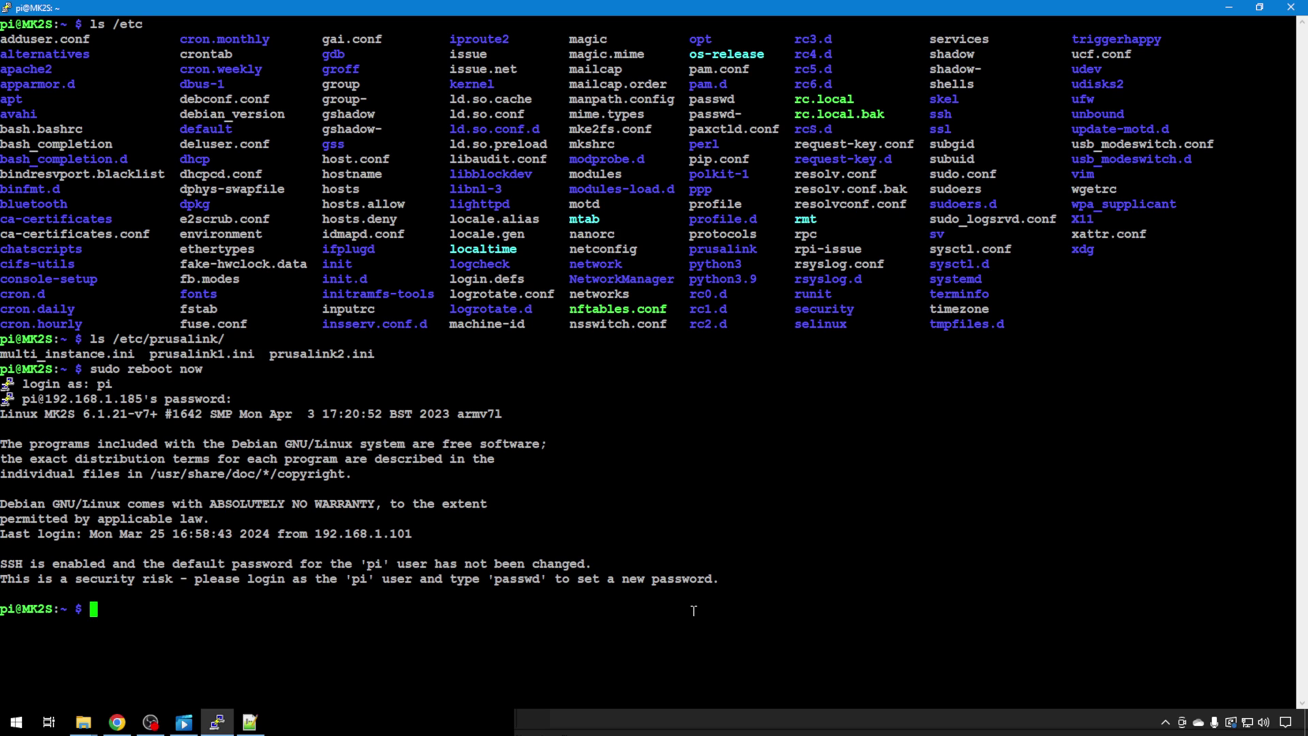
pyautogui.write('ls')
pyautogui.press('Return')
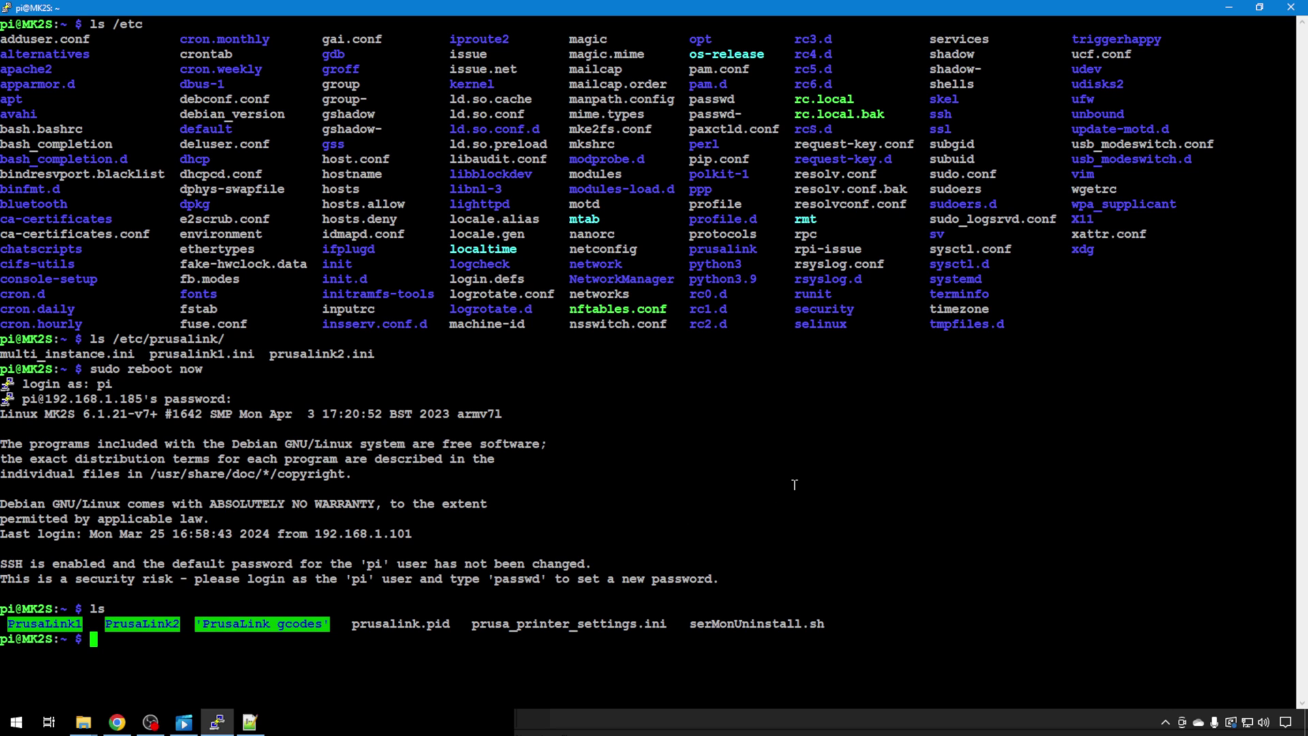
# Enter the PrusaLink1 folder, list it, and copy the prusa_printer_settings.ini file name
pyautogui.write('cd Pr')
pyautogui.press('Tab')
pyautogui.write('1')
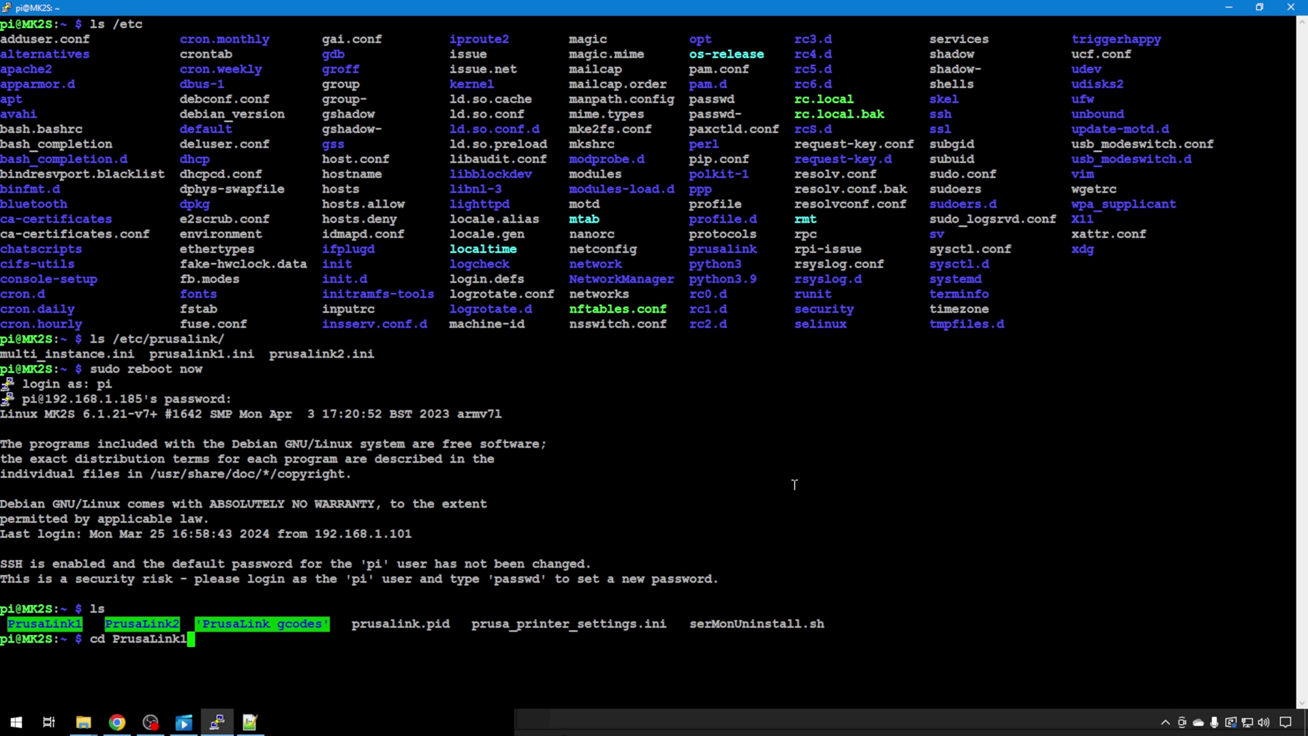
pyautogui.press('Return')
pyautogui.write('ls')
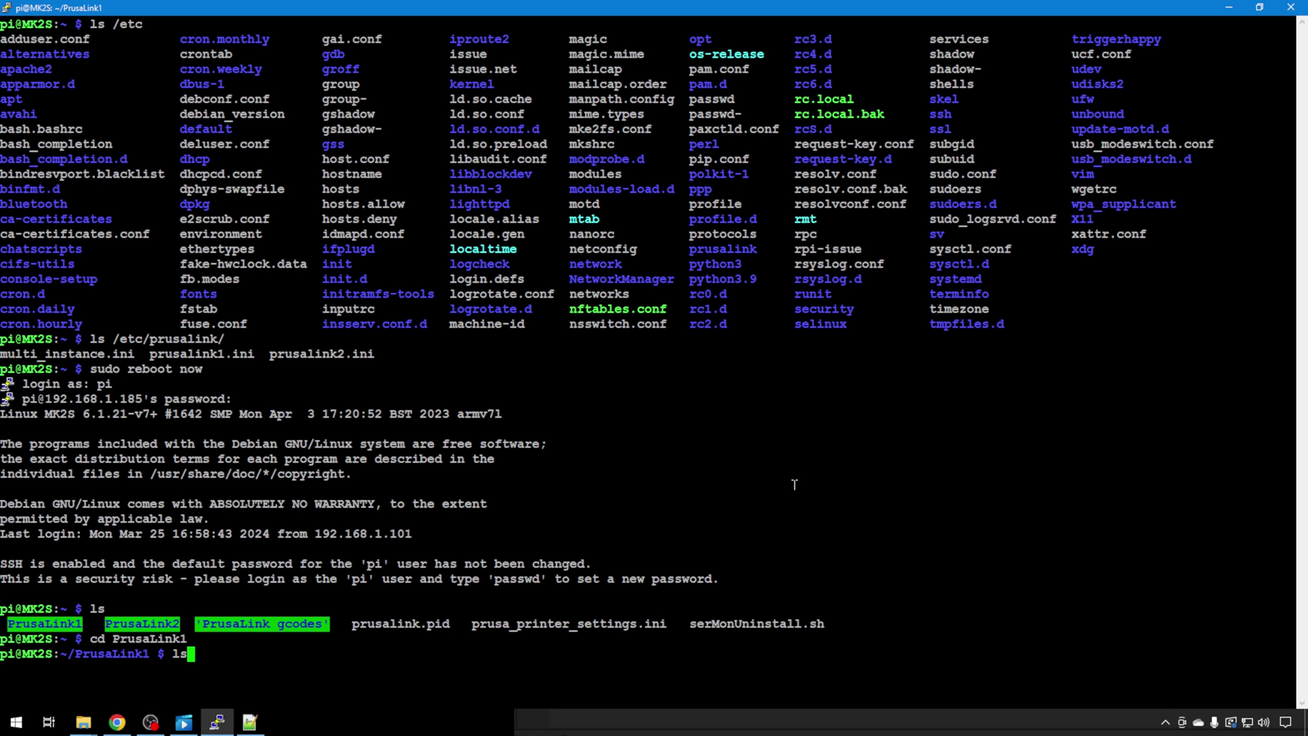
pyautogui.press('Return')
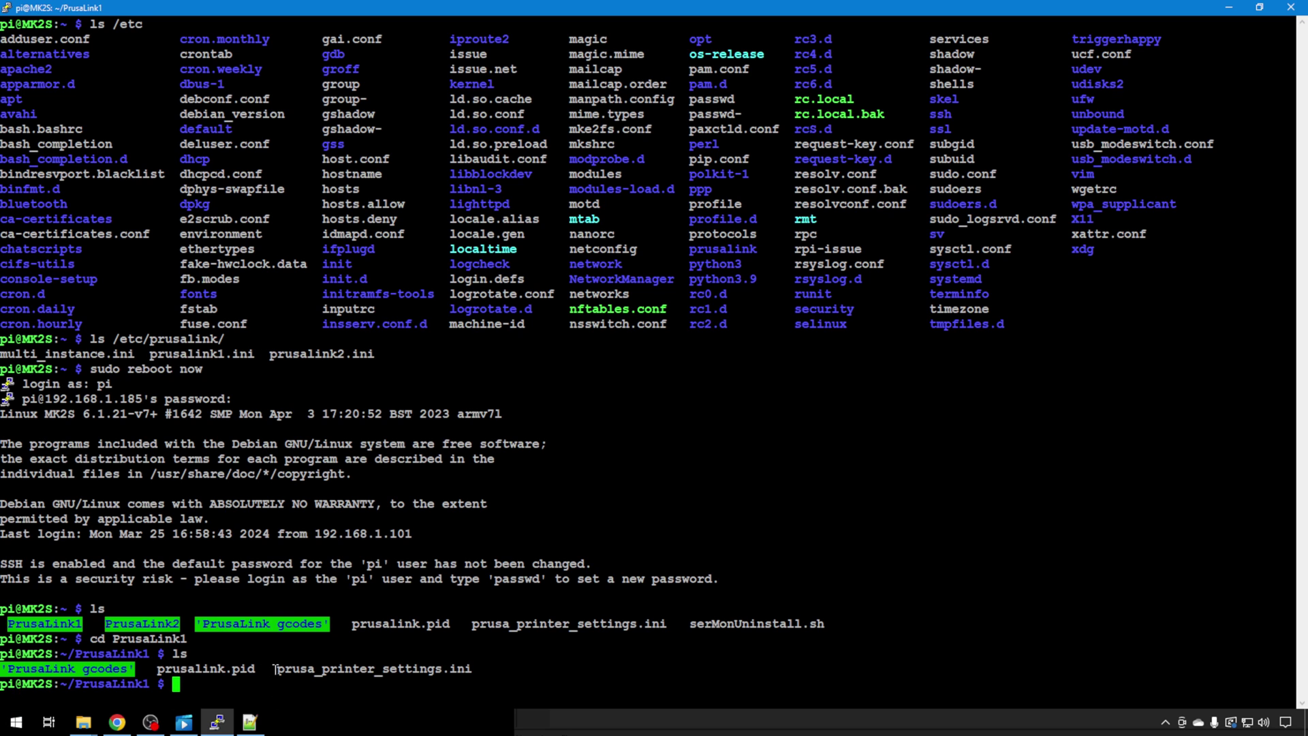
pyautogui.moveTo(278, 669); pyautogui.dragTo(469, 664)
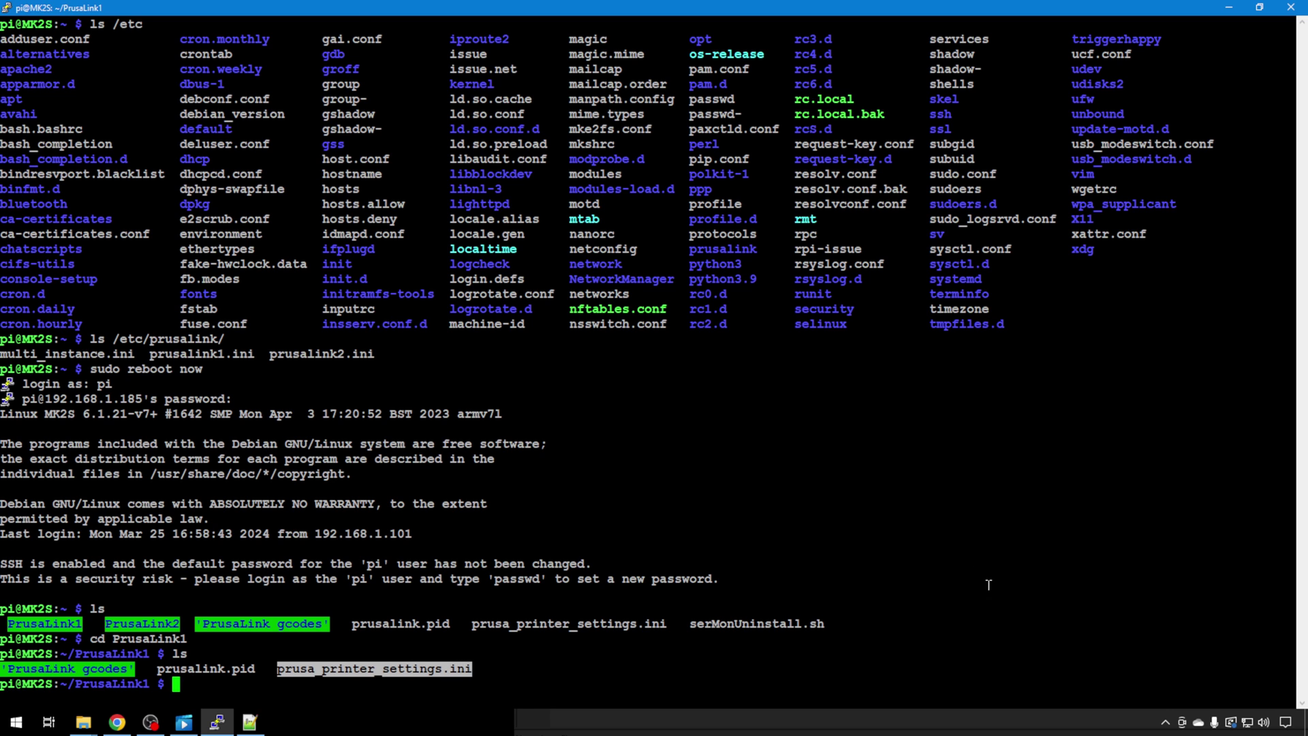
pyautogui.hotkey('alt', 'Tab')
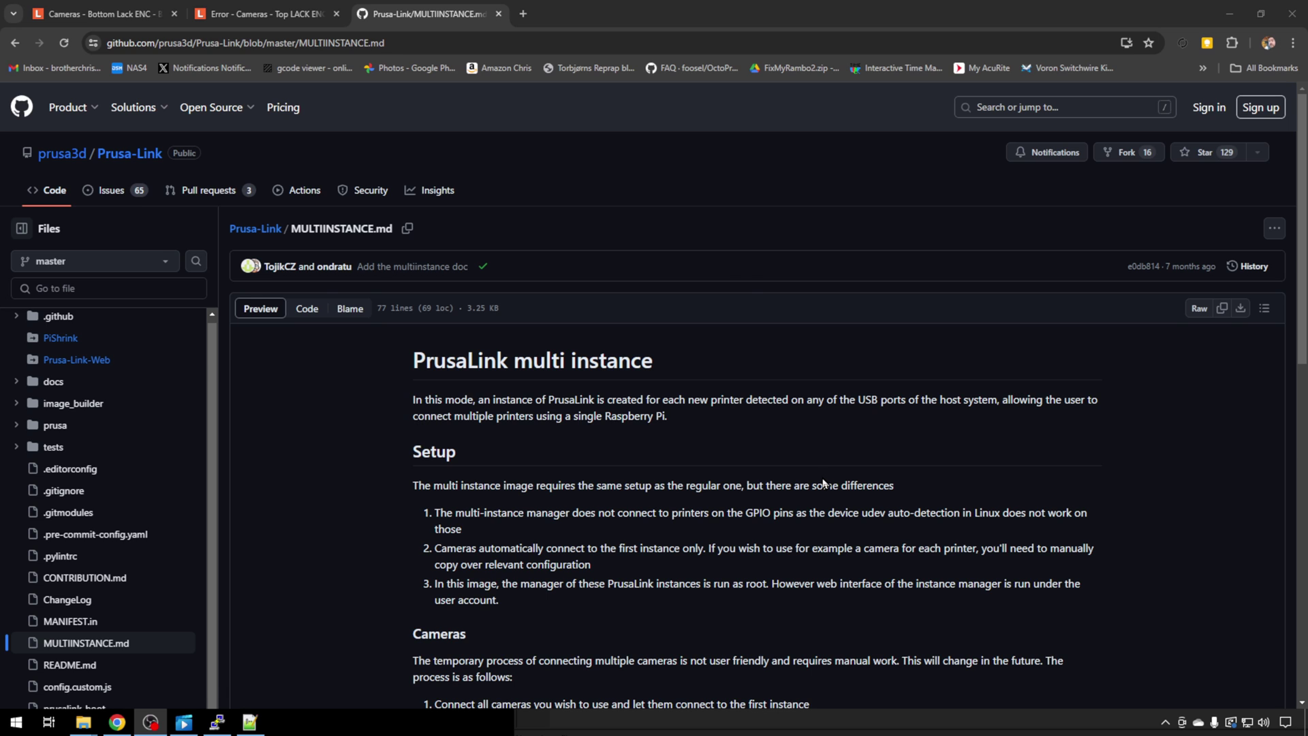
# Review the multi-instance camera notes in MULTIINSTANCE.md, then go back to PuTTY
pyautogui.hotkey('alt', 'Tab')
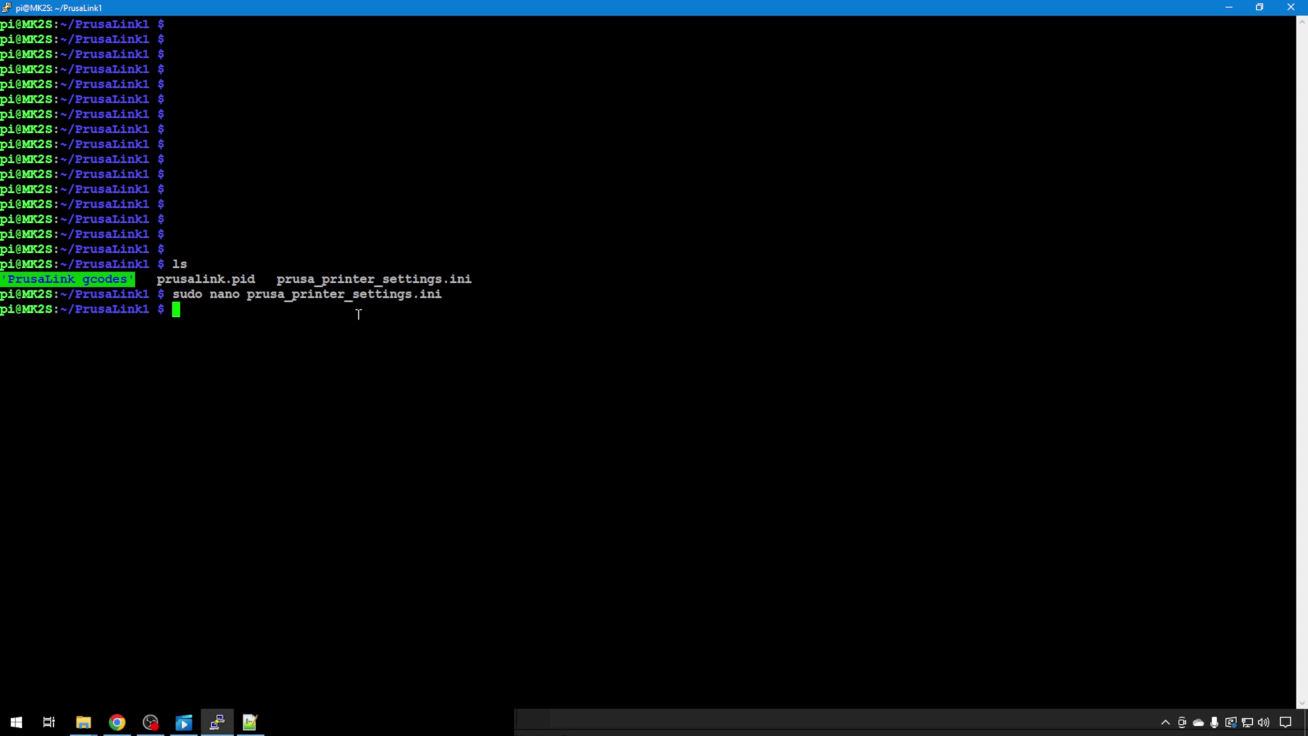
# Open prusa_printer_settings.ini in nano and copy its Top and Bottom camera blocks for Notepad++
pyautogui.write('sudo nano prusa_')
pyautogui.press('Tab')
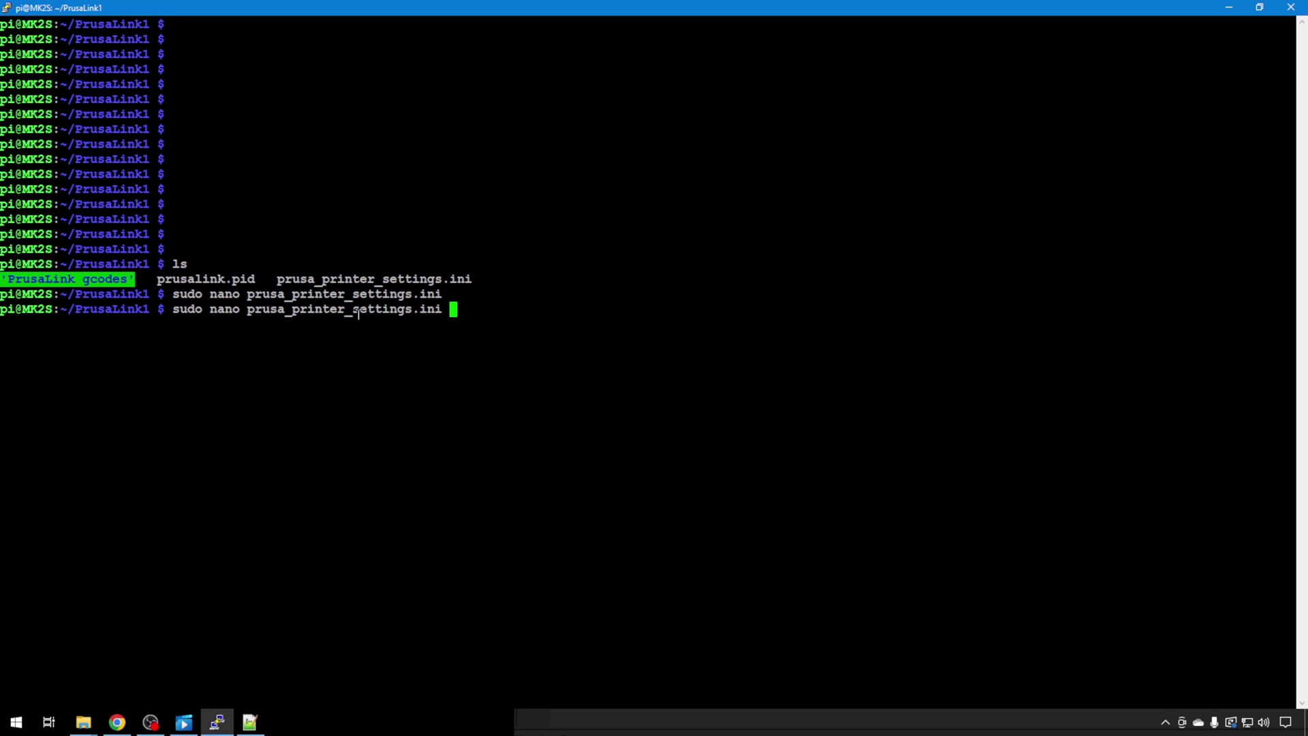
pyautogui.press('Return')
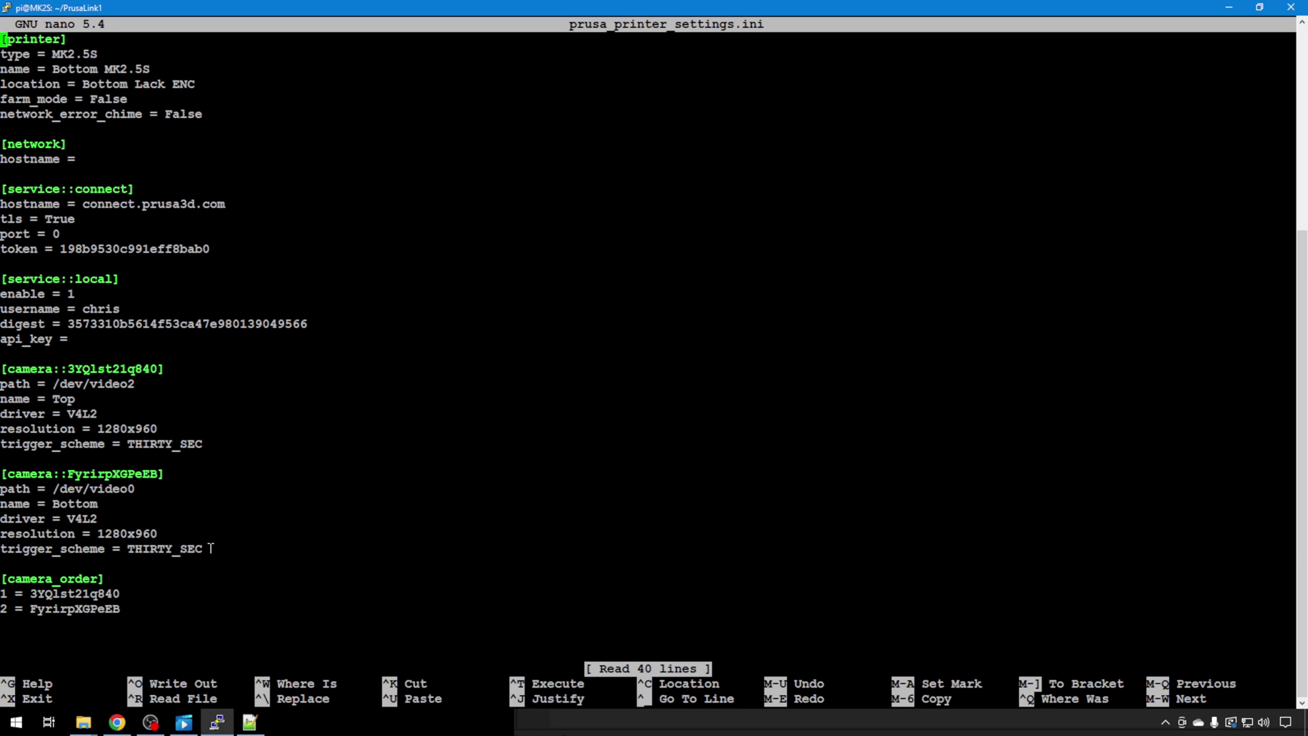
pyautogui.moveTo(208, 550); pyautogui.dragTo(2, 362)
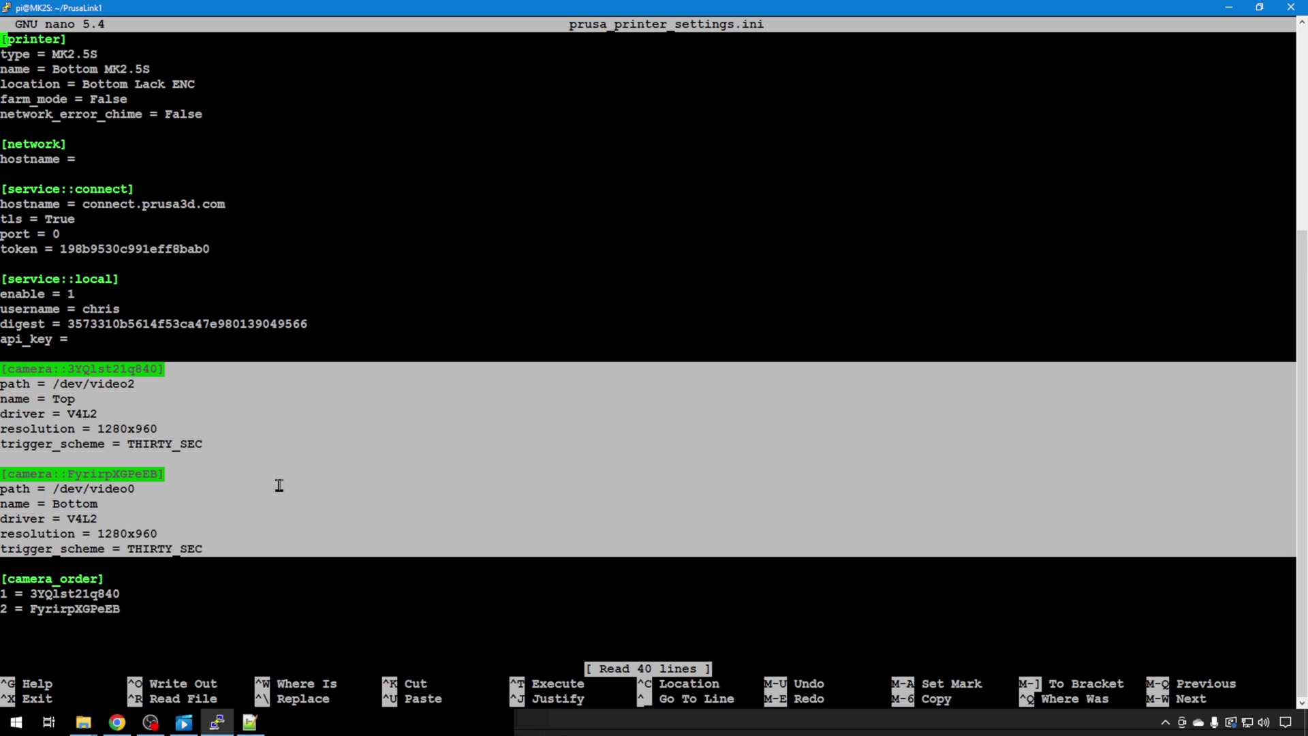
pyautogui.click(243, 541)
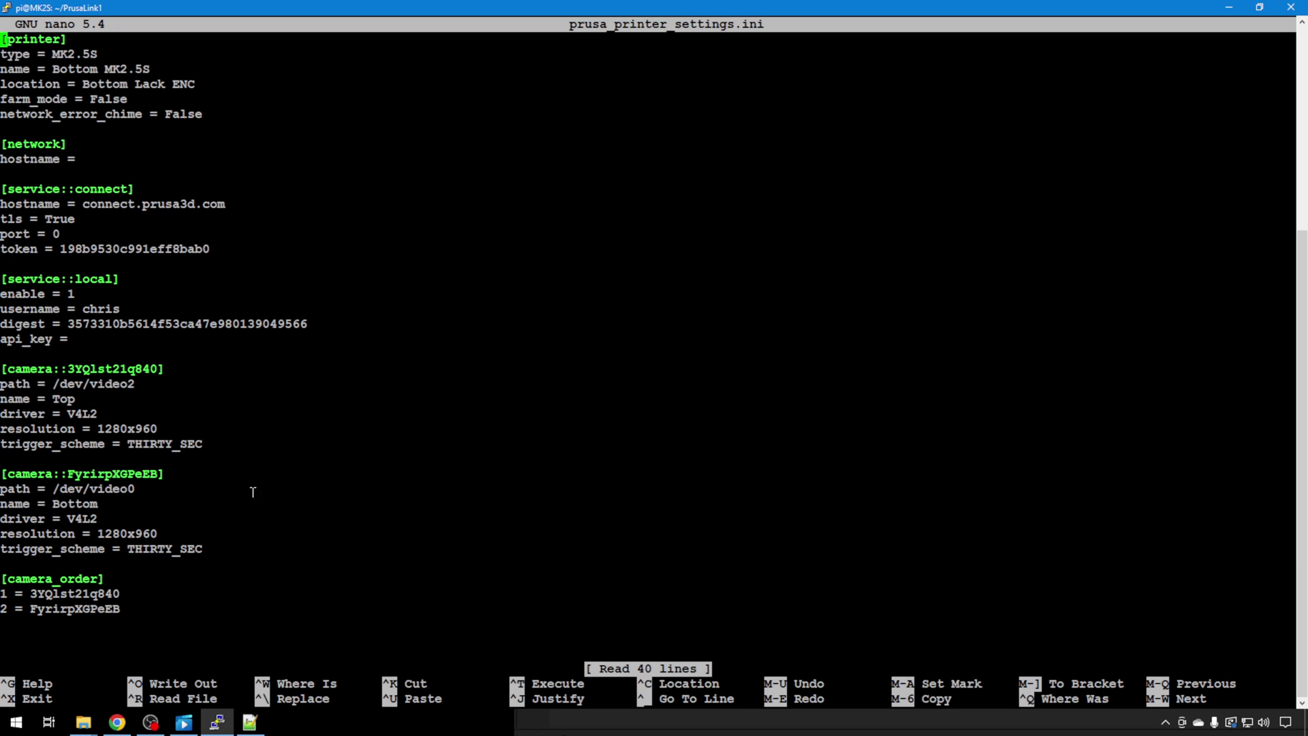
pyautogui.click(259, 726)
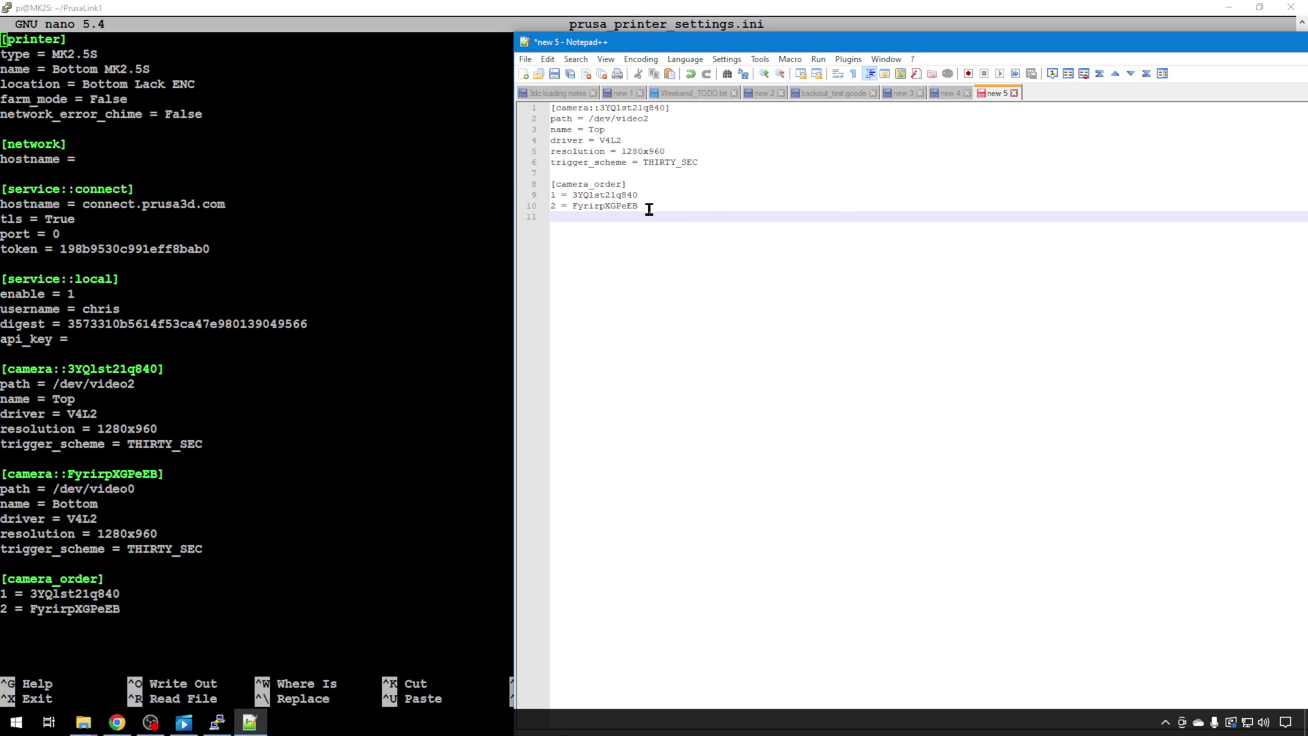
# Cut the old camera text from the scratch note and copy nano's Top camera section
pyautogui.moveTo(649, 210); pyautogui.dragTo(519, 106)
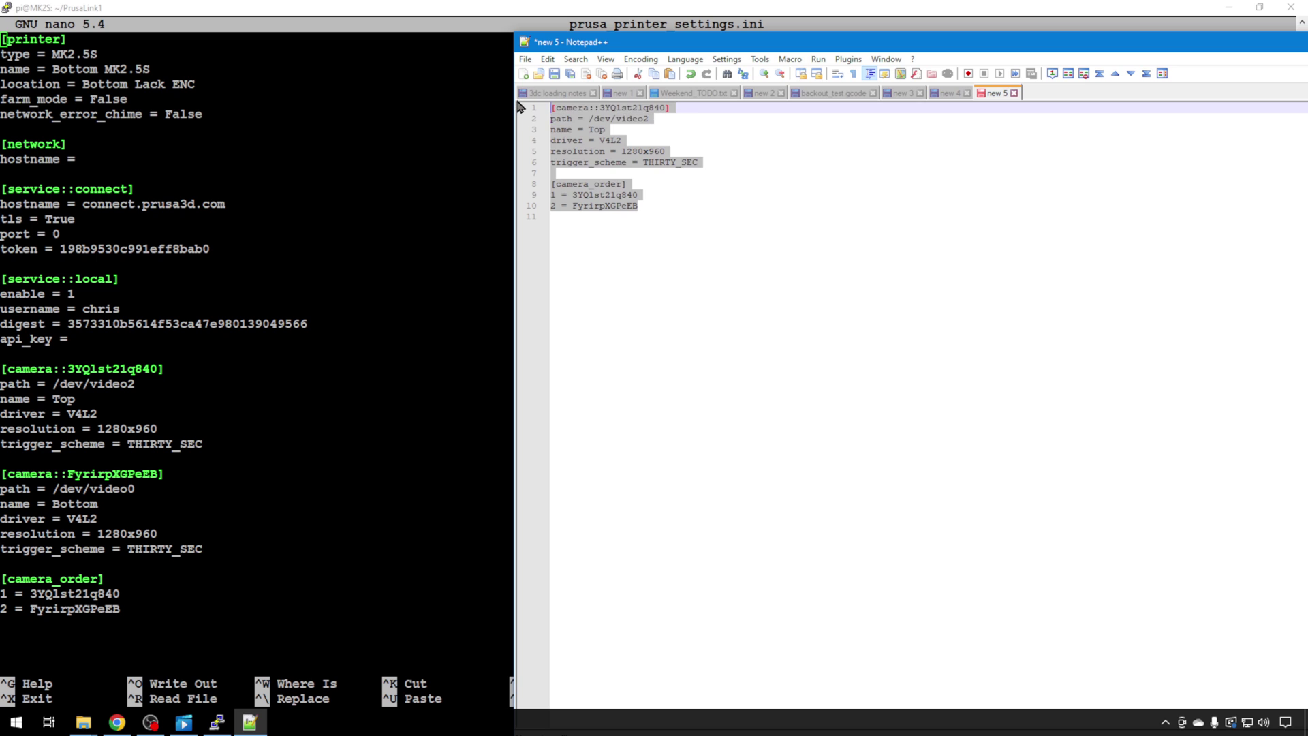
pyautogui.hotkey('ctrl', 'x')
pyautogui.click(235, 479)
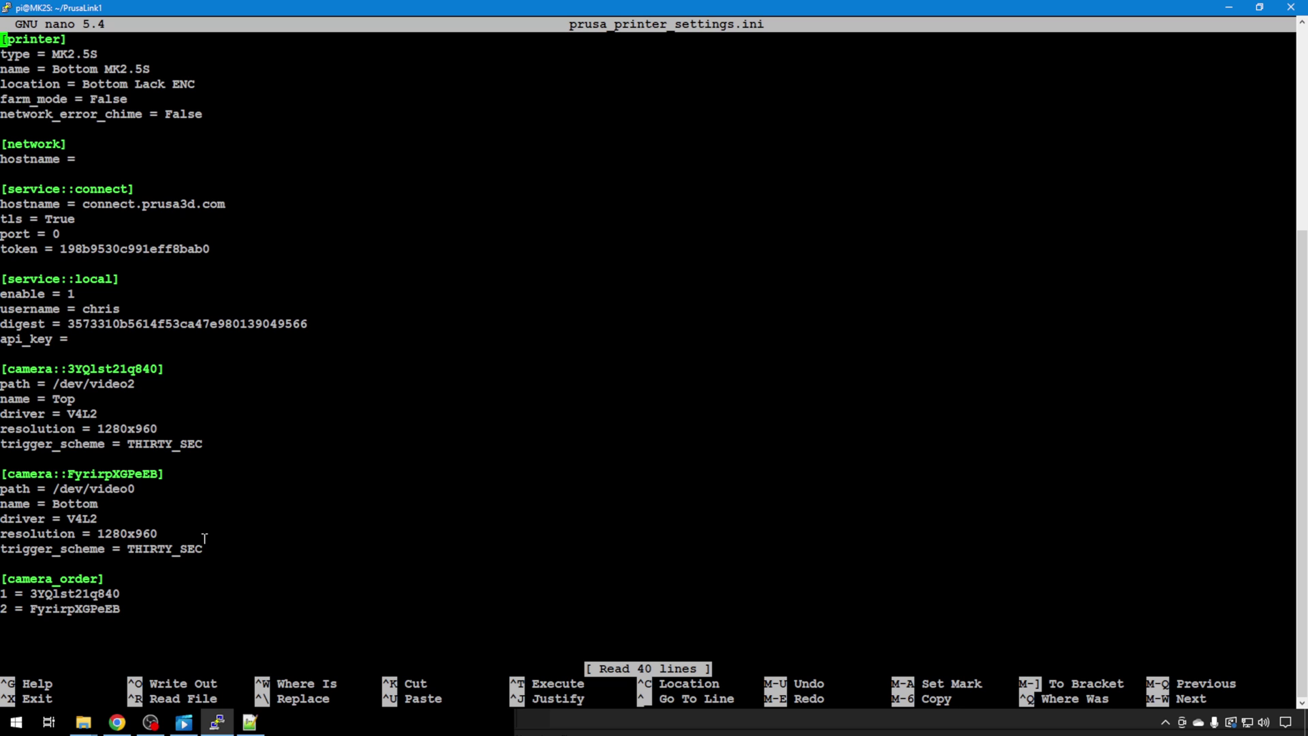
pyautogui.moveTo(102, 505); pyautogui.dragTo(2, 504)
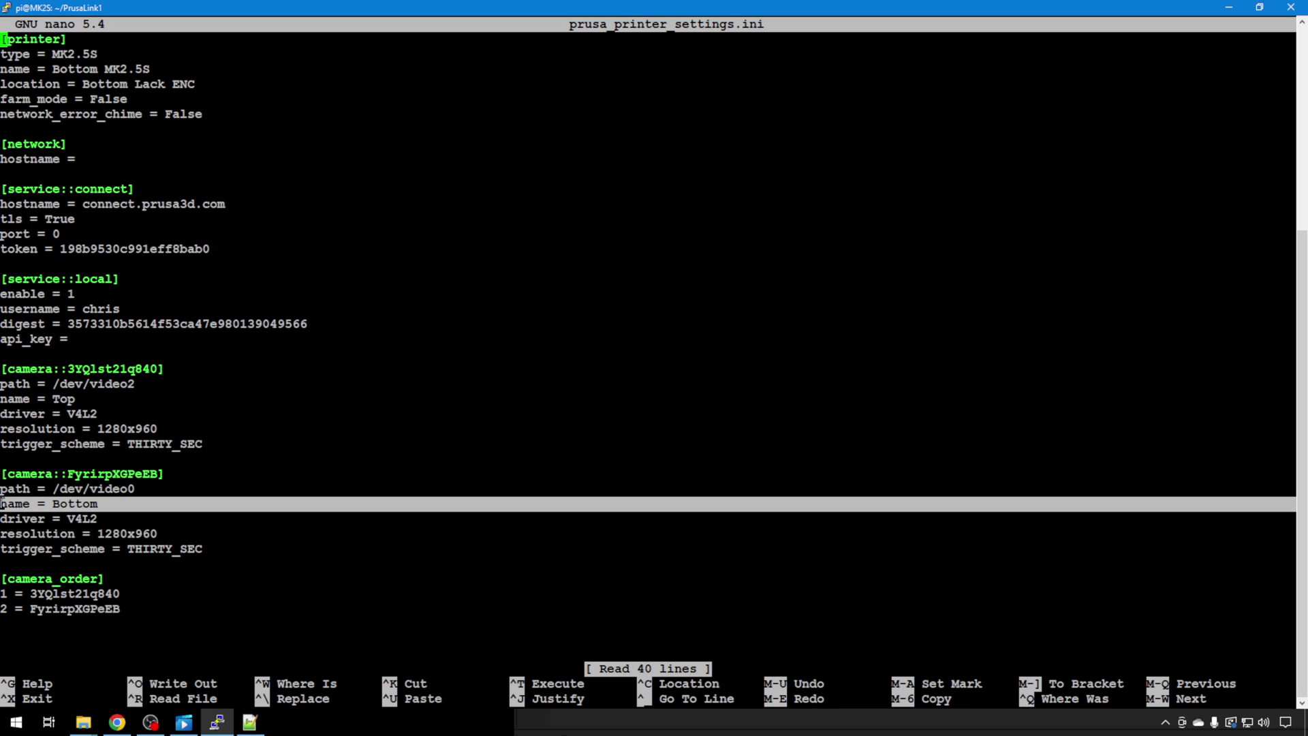
pyautogui.click(205, 548)
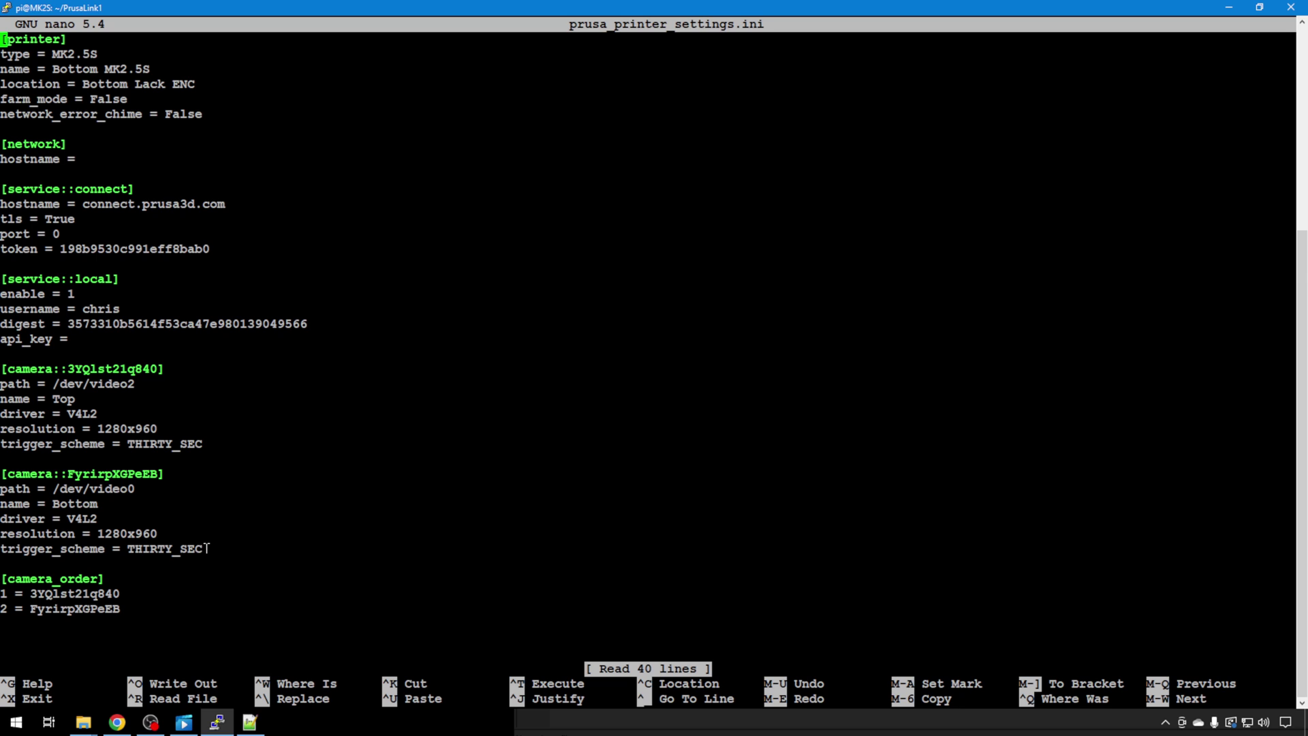
pyautogui.tripleClick(22, 503)
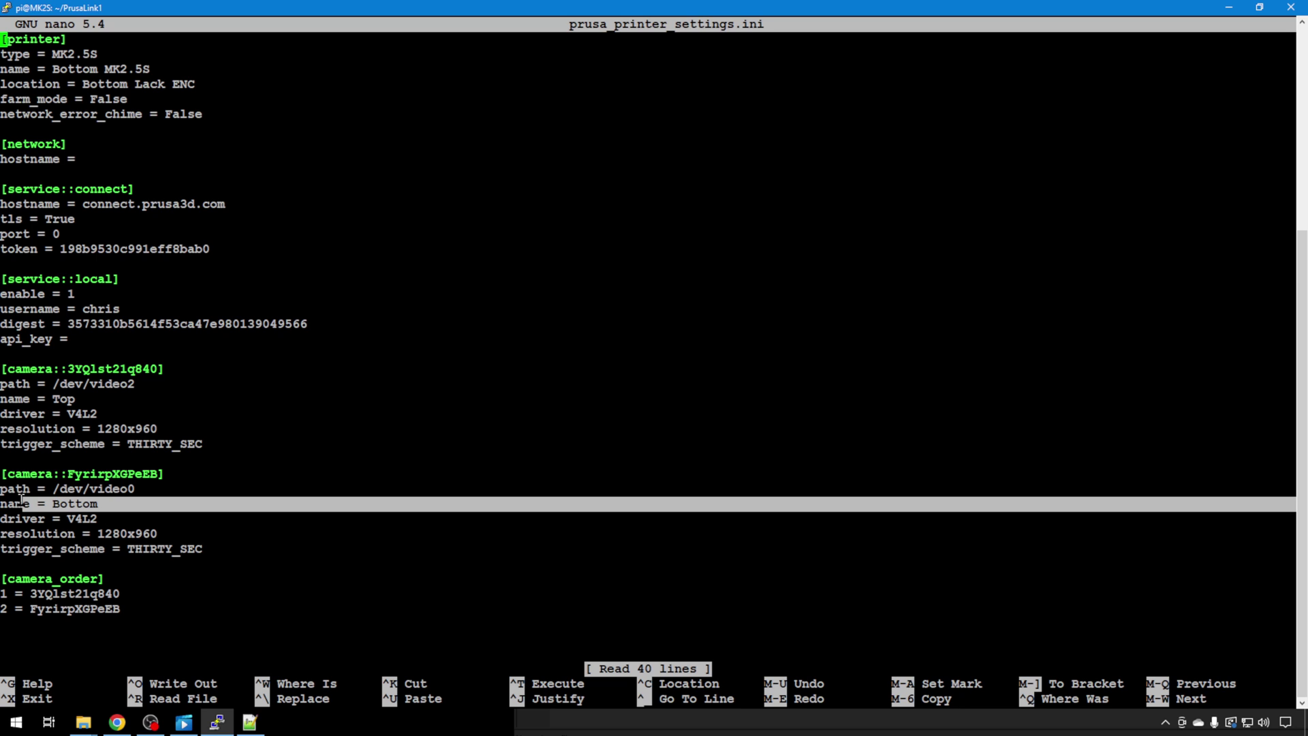
pyautogui.click(96, 444)
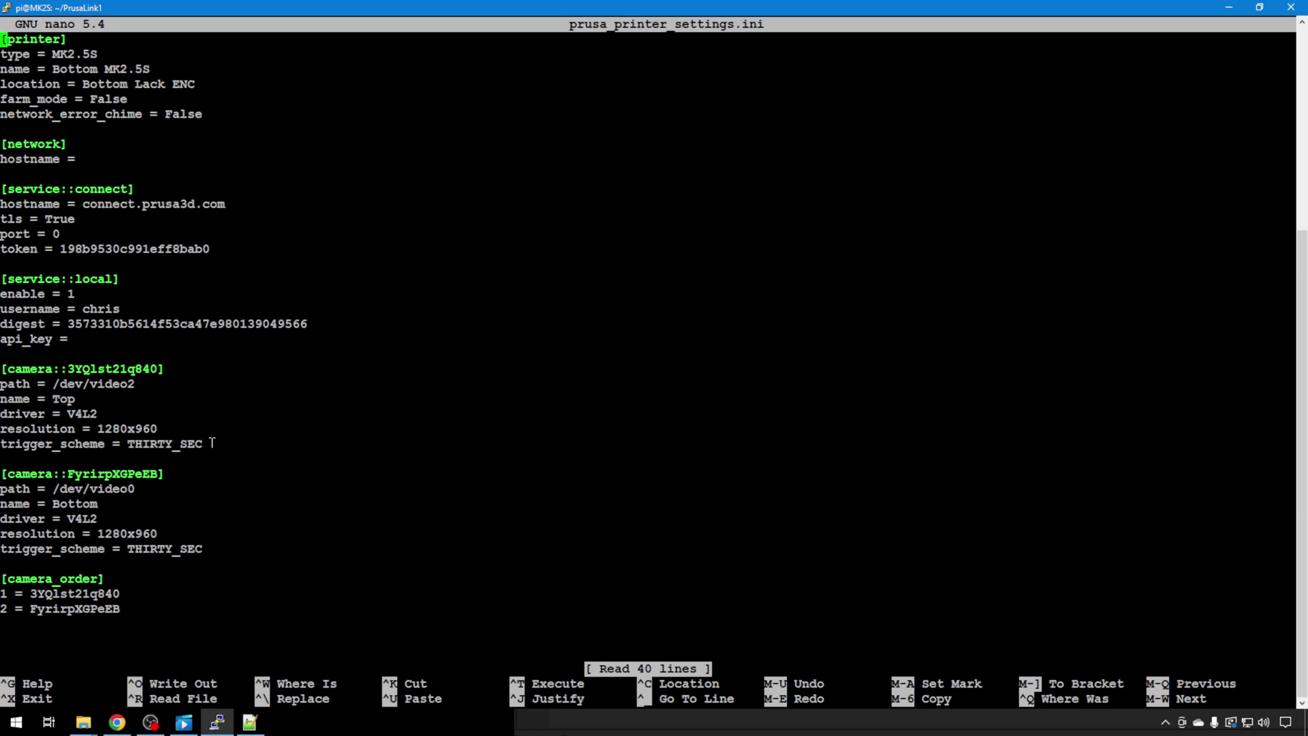
pyautogui.moveTo(203, 444); pyautogui.dragTo(2, 371)
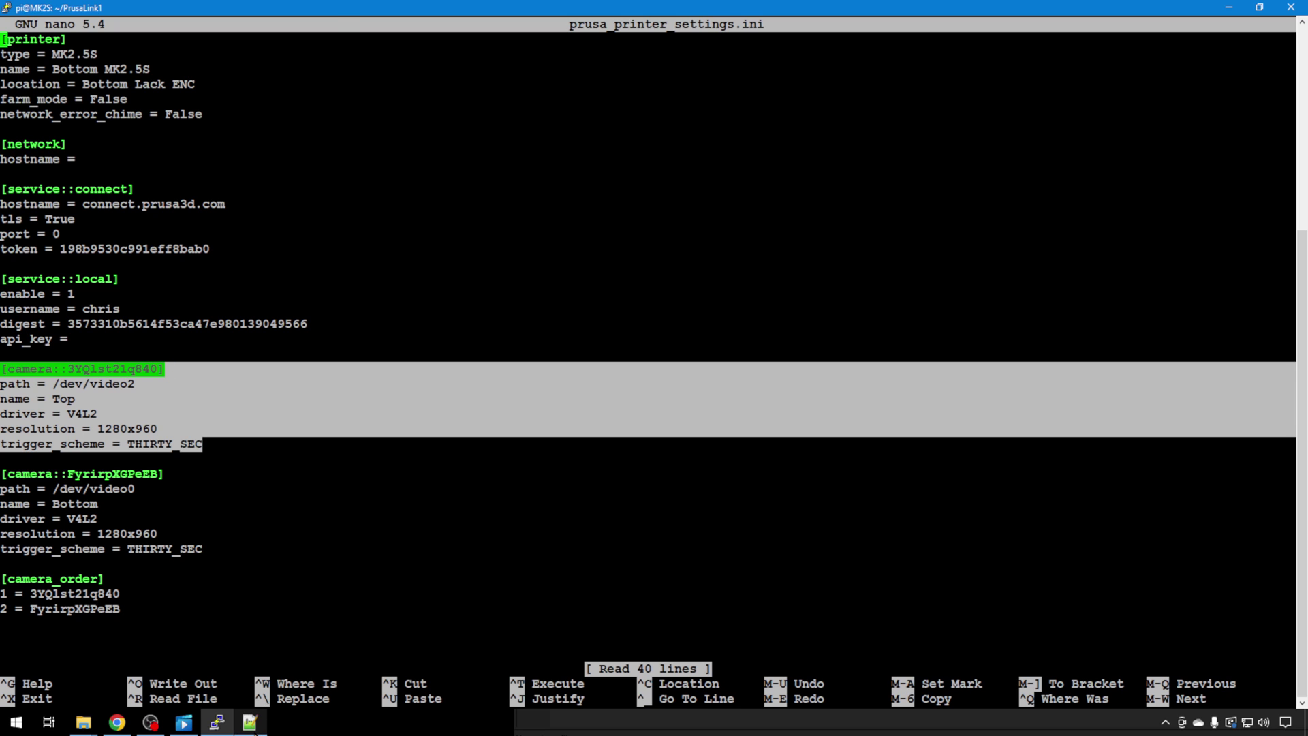
# Paste the Top camera section into the new 5 note at line 2
pyautogui.click(250, 722)
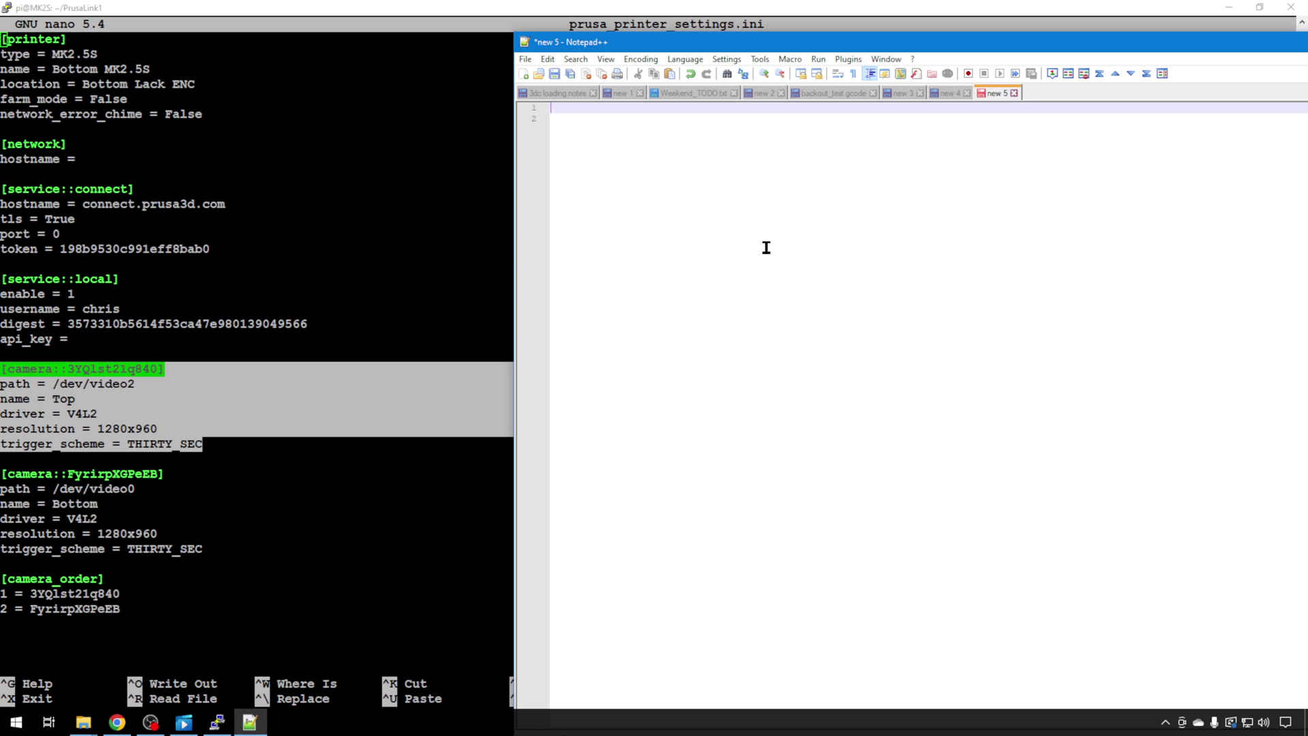
pyautogui.click(788, 265)
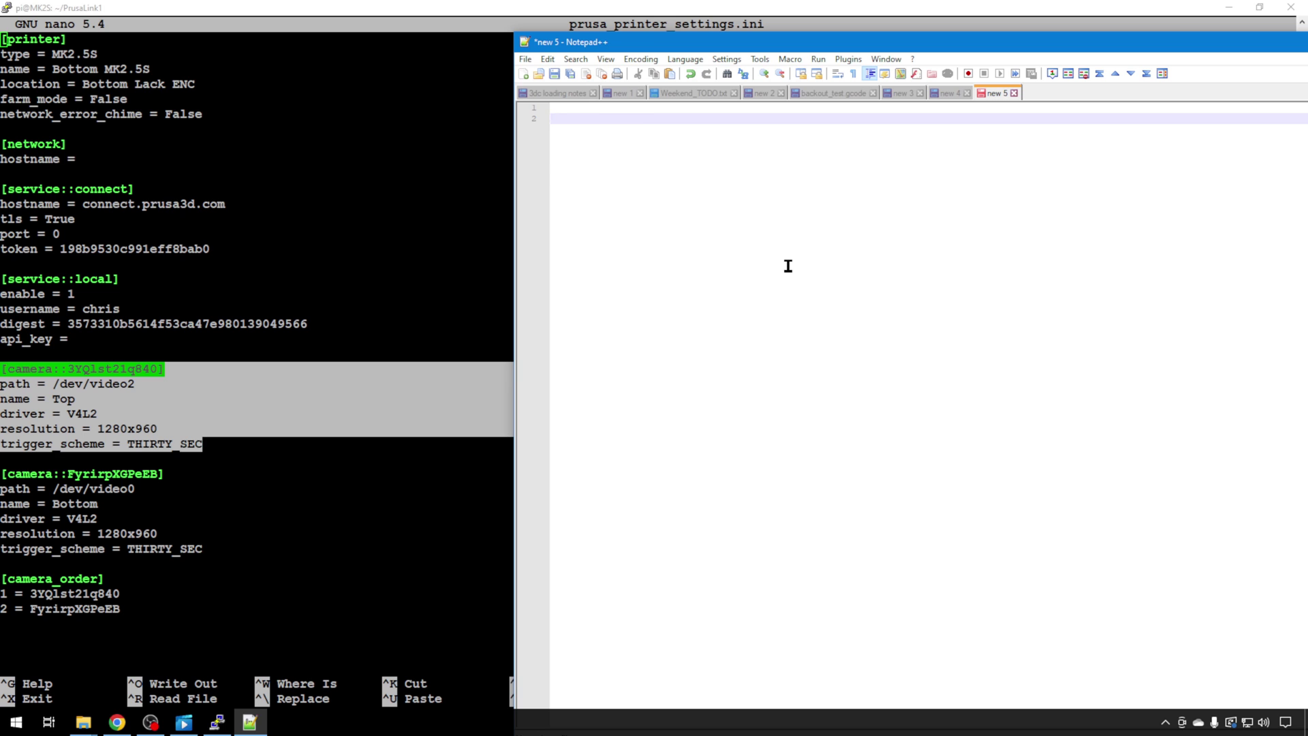
pyautogui.hotkey('ctrl', 'v')
pyautogui.press('Return')
pyautogui.press('Return')
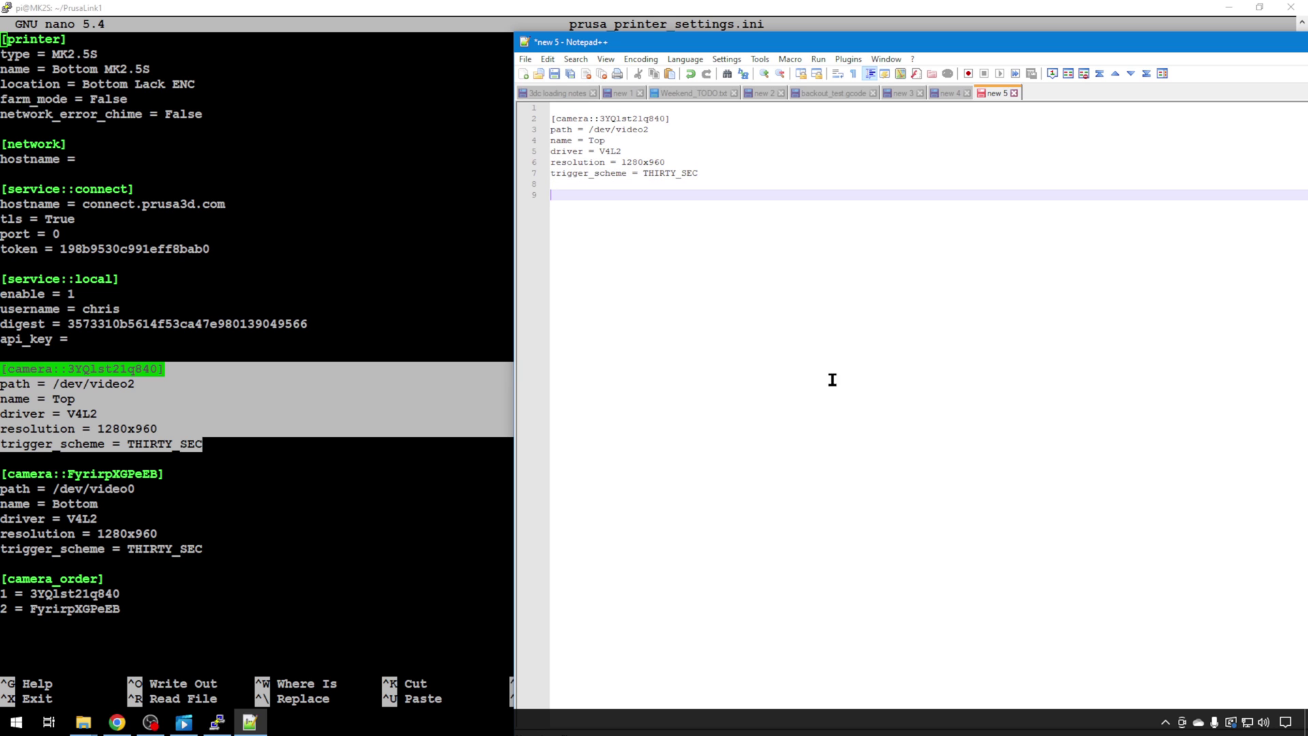
# Copy the [camera_order] lines from nano and paste them into the note as well
pyautogui.click(253, 568)
pyautogui.moveTo(137, 608); pyautogui.dragTo(3, 581)
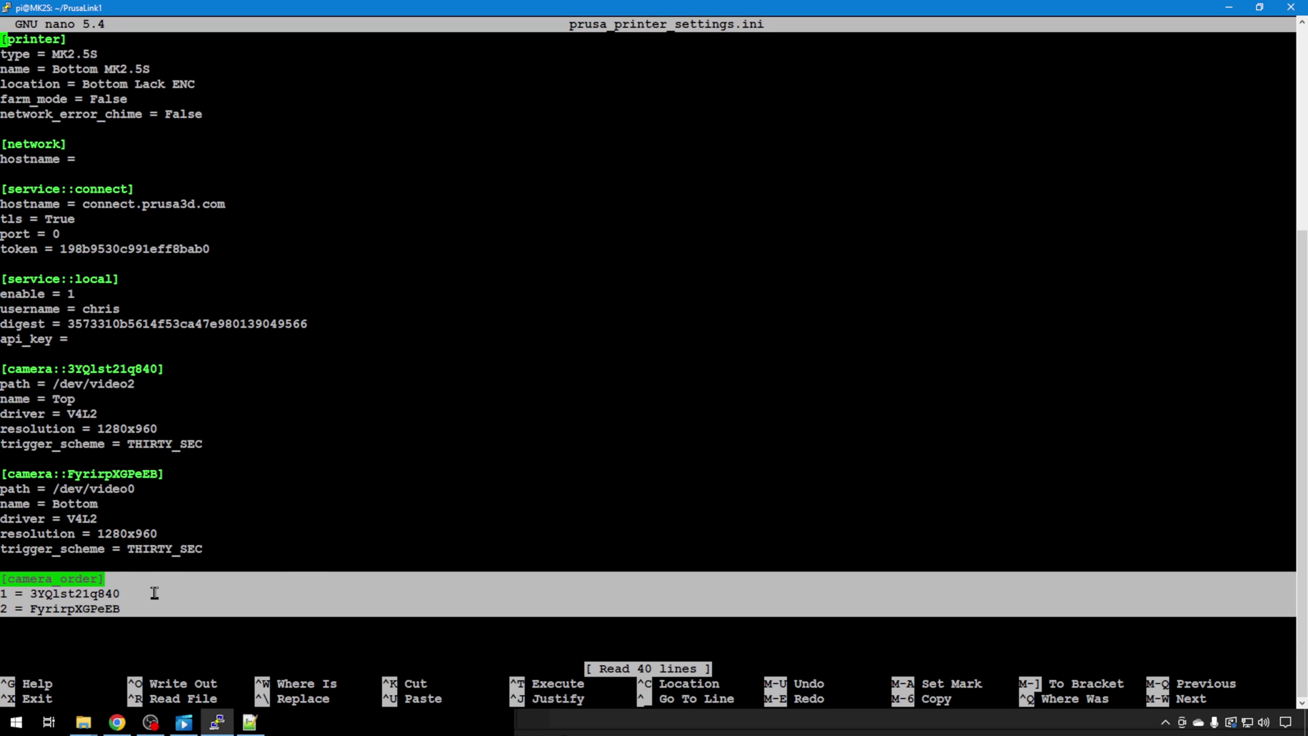
pyautogui.click(249, 722)
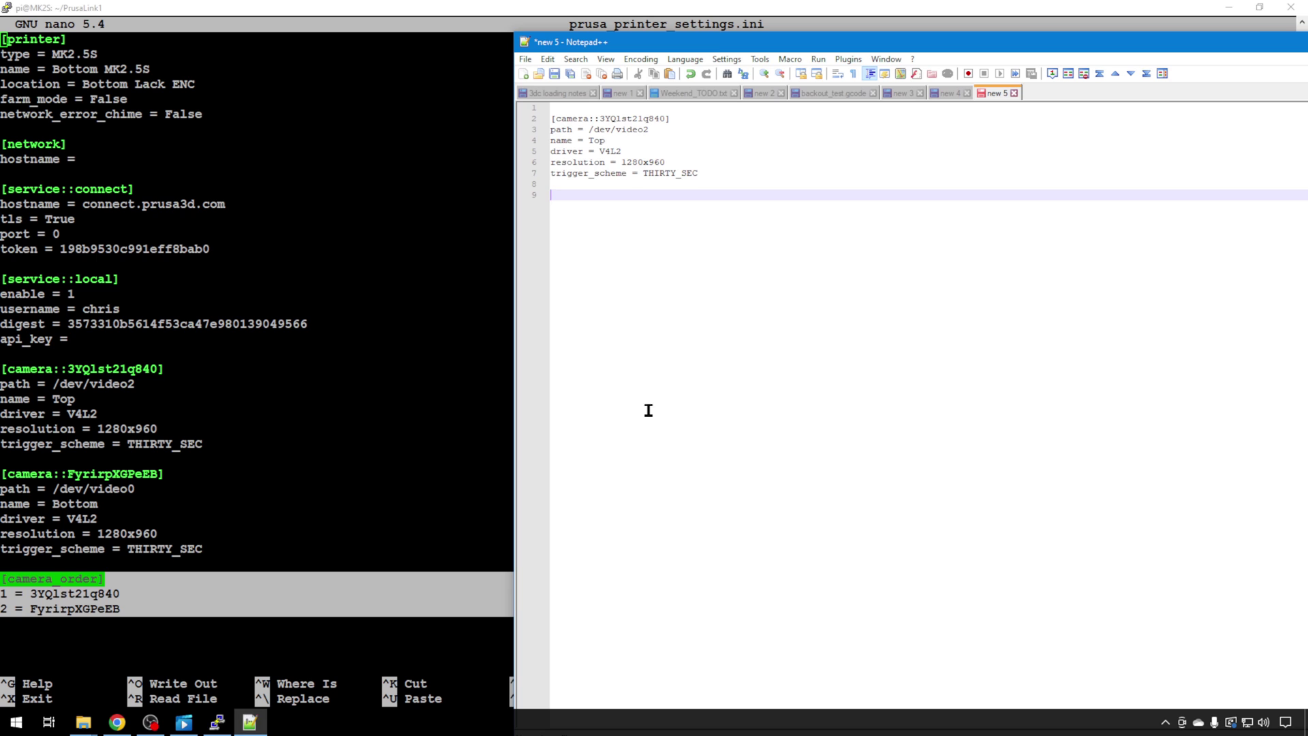
pyautogui.hotkey('ctrl', 'v')
pyautogui.click(427, 391)
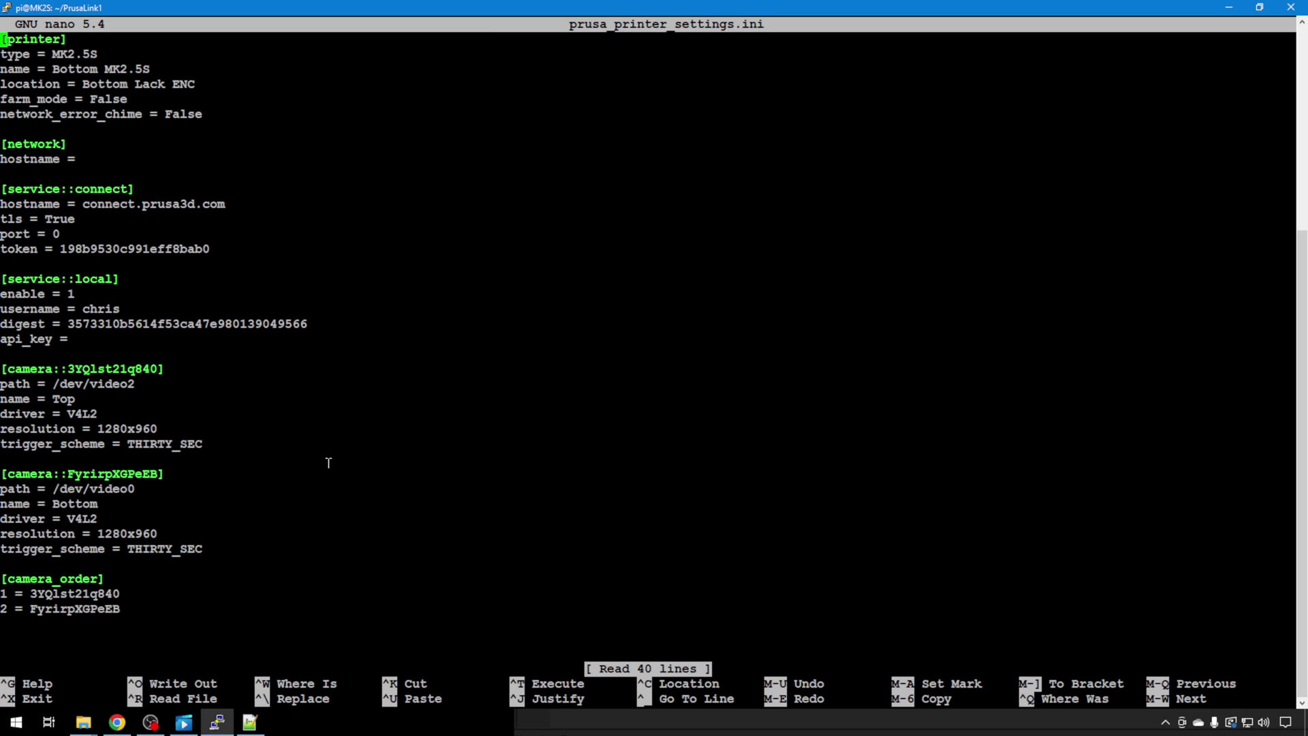
# Delete the [camera::3YQlst21q840] Top camera block from the settings file
pyautogui.press('Down')
pyautogui.press('Down')
pyautogui.press('Down')
pyautogui.press('Down')
pyautogui.press('Down')
pyautogui.press('Down')
pyautogui.press('Down')
pyautogui.press('Down')
pyautogui.press('Down')
pyautogui.press('Down')
pyautogui.press('Down')
pyautogui.press('Down')
pyautogui.press('Down')
pyautogui.press('Down')
pyautogui.press('Down')
pyautogui.press('Down')
pyautogui.press('Down')
pyautogui.press('Down')
pyautogui.press('Down')
pyautogui.press('Down')
pyautogui.press('Delete')
pyautogui.press('Delete')
pyautogui.press('Delete')
pyautogui.press('Delete')
pyautogui.press('Delete')
pyautogui.press('Delete')
pyautogui.press('Delete')
pyautogui.press('Delete')
pyautogui.press('Delete')
pyautogui.press('Delete')
pyautogui.press('Delete')
pyautogui.press('Delete')
pyautogui.press('Delete')
pyautogui.press('Delete')
pyautogui.press('Delete')
pyautogui.press('Delete')
pyautogui.press('Delete')
pyautogui.press('Delete')
pyautogui.press('Delete')
pyautogui.press('Delete')
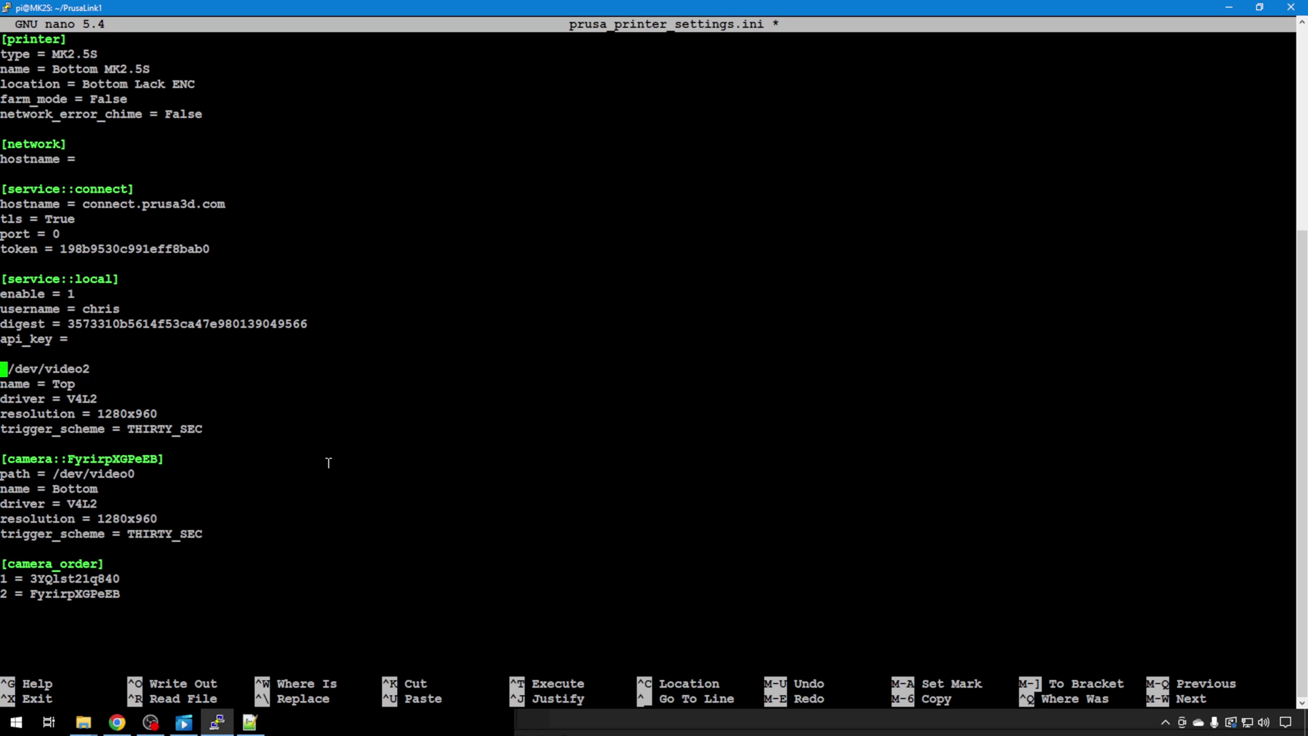
pyautogui.press('Delete')
pyautogui.press('Delete')
pyautogui.press('Delete')
pyautogui.press('Delete')
pyautogui.press('Delete')
pyautogui.press('Delete')
pyautogui.press('Delete')
pyautogui.press('Delete')
pyautogui.press('Delete')
pyautogui.press('Delete')
pyautogui.press('Delete')
pyautogui.press('Delete')
pyautogui.press('Delete')
pyautogui.press('Delete')
pyautogui.press('Delete')
pyautogui.press('Delete')
pyautogui.press('Delete')
pyautogui.press('Delete')
pyautogui.press('Delete')
pyautogui.press('Delete')
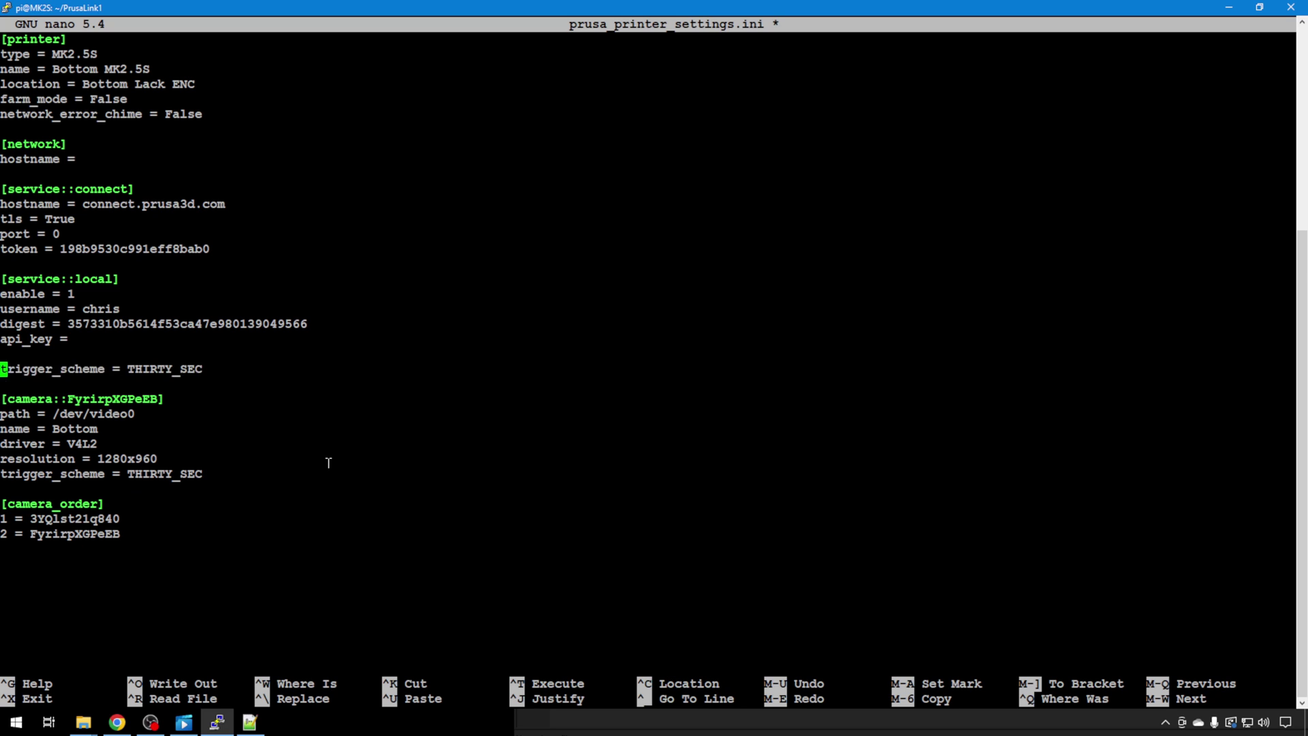
pyautogui.press('Delete')
pyautogui.press('Delete')
pyautogui.press('Delete')
pyautogui.press('Delete')
pyautogui.press('Delete')
pyautogui.press('Delete')
pyautogui.press('Delete')
pyautogui.press('Delete')
pyautogui.press('Delete')
pyautogui.press('Delete')
pyautogui.press('Delete')
pyautogui.press('Delete')
pyautogui.press('Delete')
pyautogui.press('Delete')
pyautogui.press('Delete')
pyautogui.press('Delete')
pyautogui.press('Delete')
pyautogui.press('Delete')
pyautogui.press('Delete')
pyautogui.press('Delete')
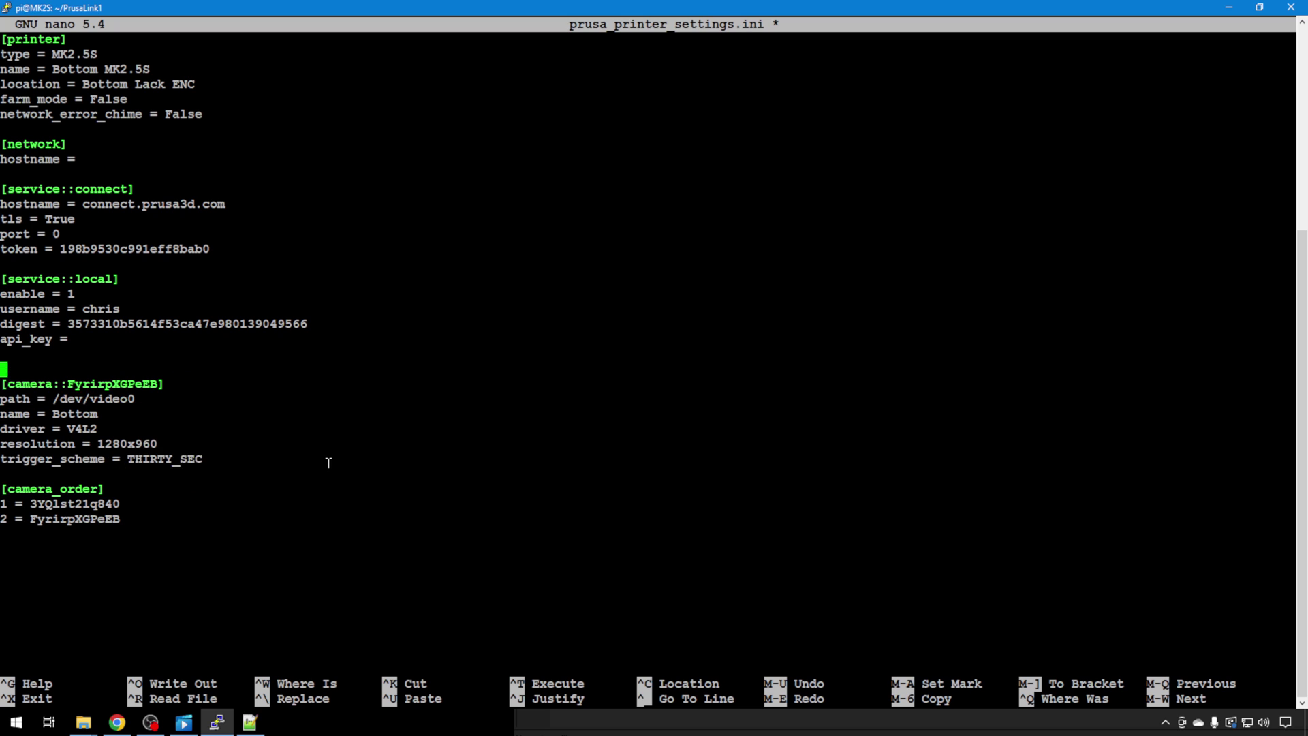
# Remove the Top camera's camera_order entry and renumber the Bottom camera from 2 to 1
pyautogui.press('Down')
pyautogui.press('Down')
pyautogui.press('Down')
pyautogui.press('Down')
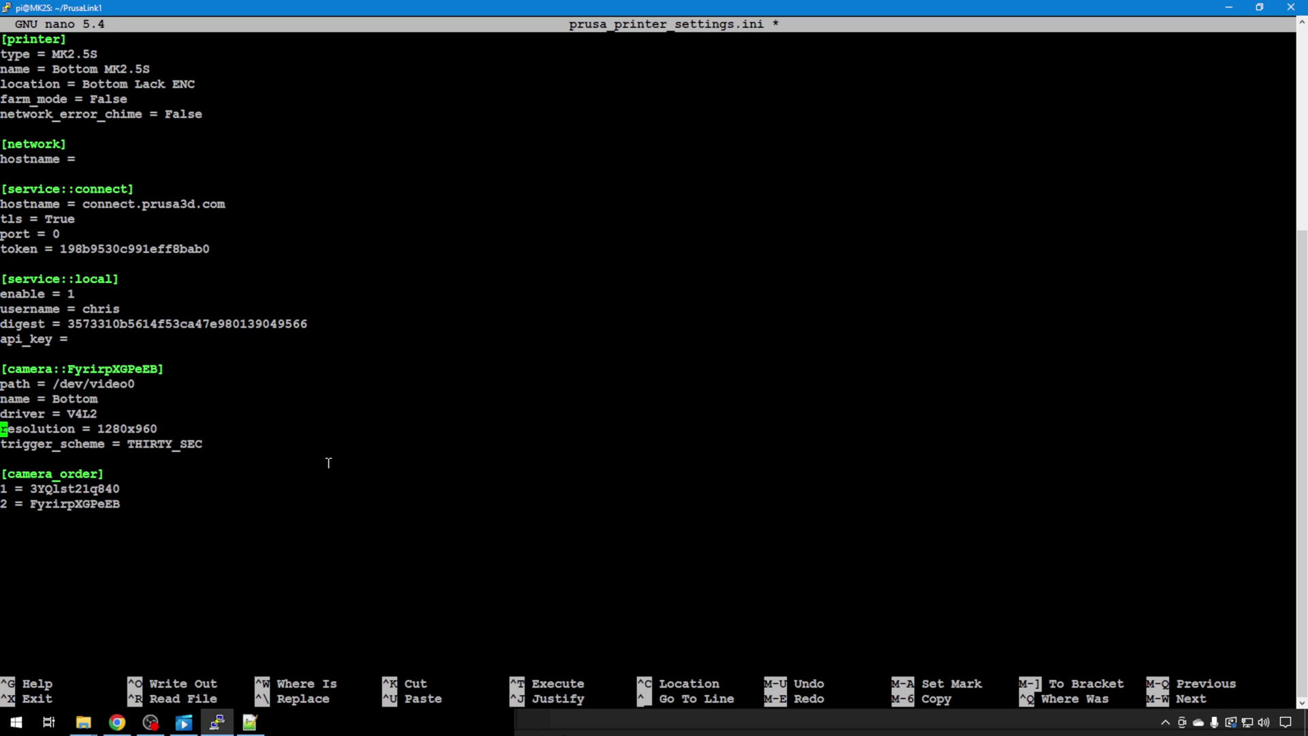
pyautogui.press('Down')
pyautogui.press('Down')
pyautogui.press('Down')
pyautogui.press('Down')
pyautogui.press('Down')
pyautogui.press('Right')
pyautogui.press('Right')
pyautogui.press('Right')
pyautogui.press('Right')
pyautogui.press('Up')
pyautogui.press('Left')
pyautogui.press('Left')
pyautogui.press('Left')
pyautogui.press('Left')
pyautogui.press('Delete')
pyautogui.press('Delete')
pyautogui.press('Delete')
pyautogui.press('Delete')
pyautogui.press('Delete')
pyautogui.press('Delete')
pyautogui.press('Delete')
pyautogui.press('Delete')
pyautogui.press('Delete')
pyautogui.press('Delete')
pyautogui.press('Delete')
pyautogui.press('Delete')
pyautogui.press('Delete')
pyautogui.press('Delete')
pyautogui.press('Delete')
pyautogui.press('Delete')
pyautogui.press('Delete')
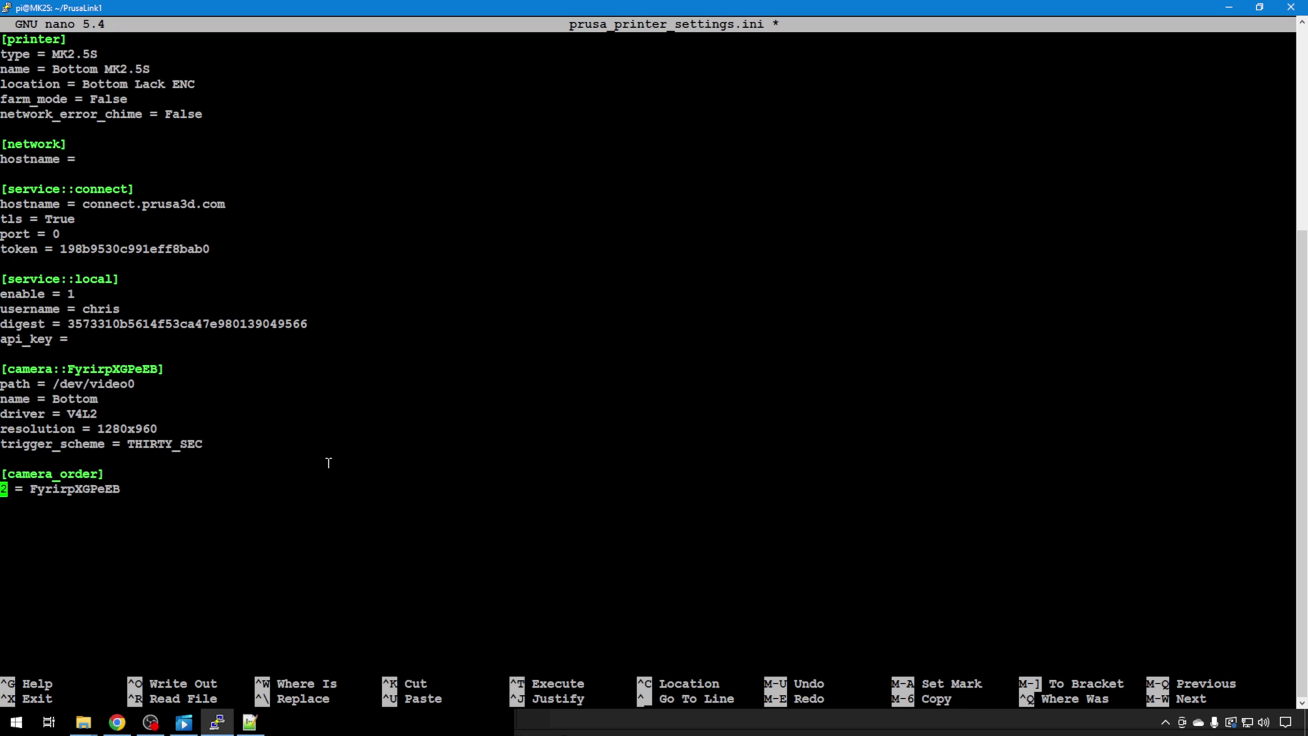
pyautogui.press('Delete')
pyautogui.write('1')
# Save prusa_printer_settings.ini and exit nano
pyautogui.hotkey('ctrl', 'x')
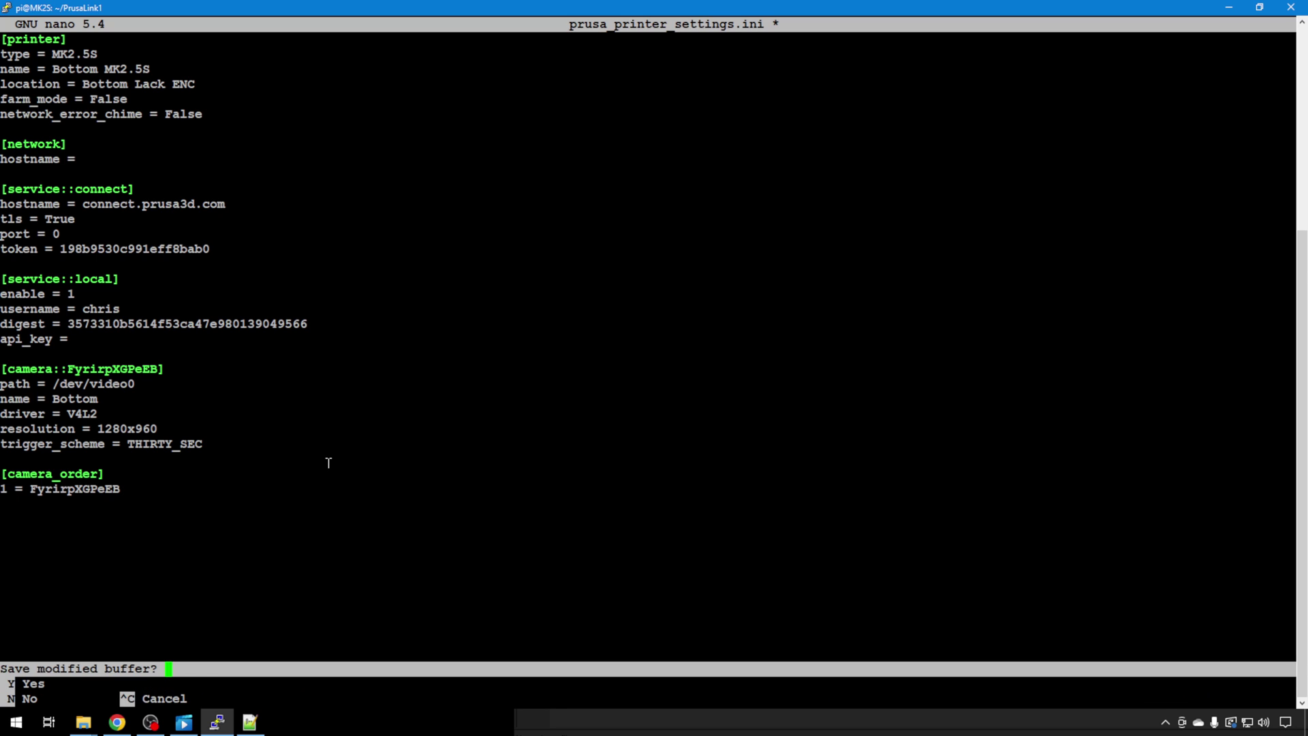
pyautogui.press('y')
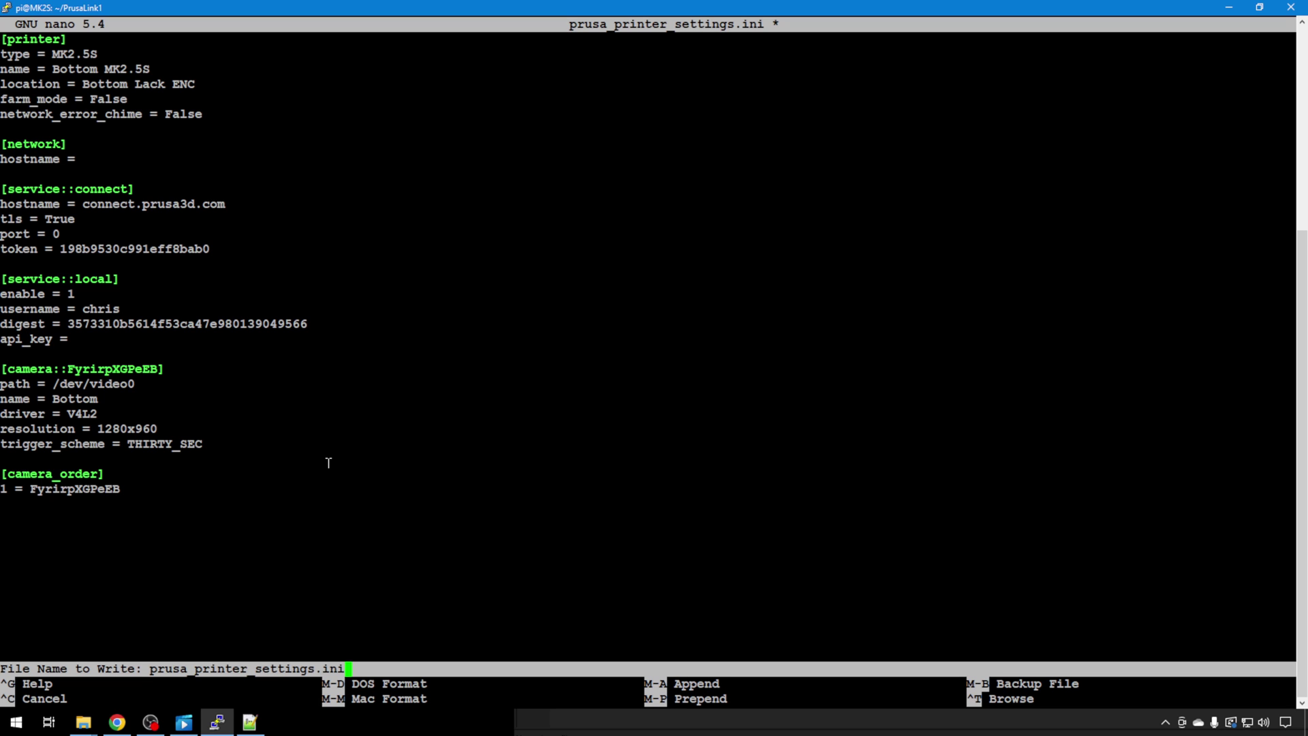
pyautogui.press('Return')
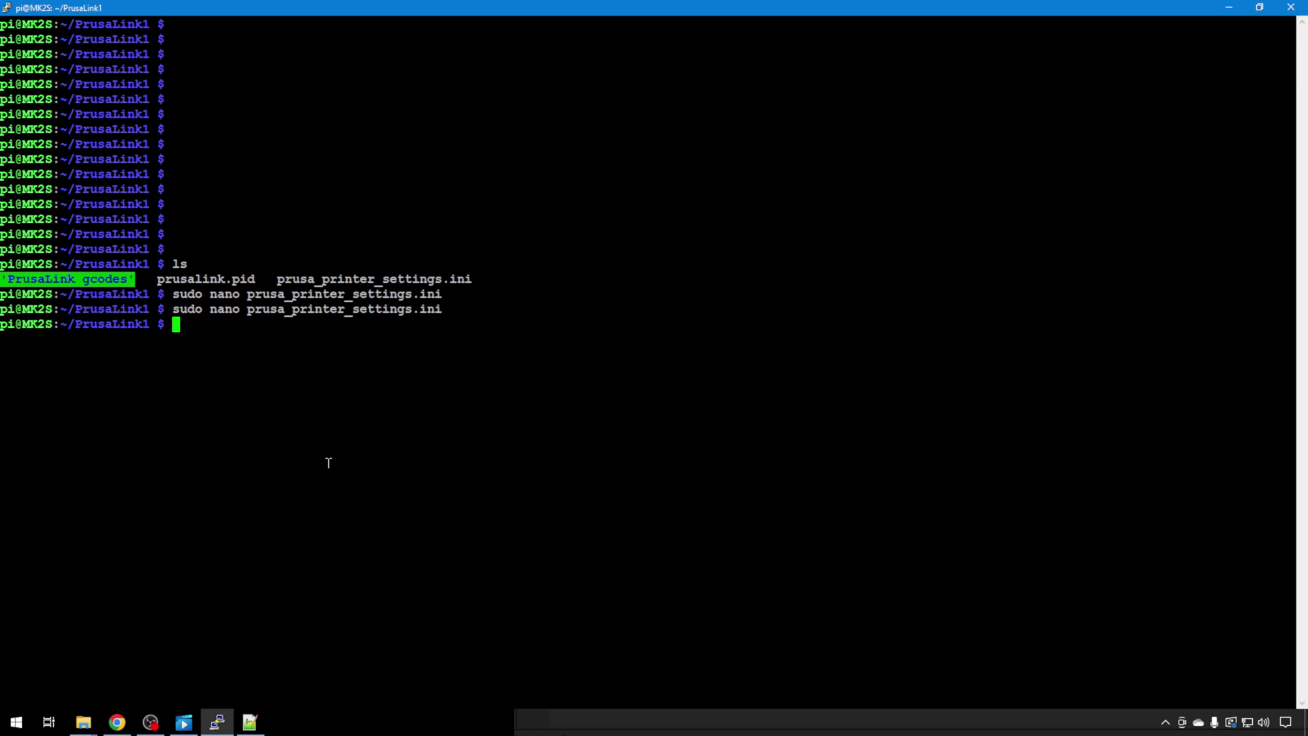
# Move into the PrusaLink2 folder and recall 'sudo nano prusa_printer_settings.ini'
pyautogui.write('cd ..')
pyautogui.press('Return')
pyautogui.write('ls')
pyautogui.press('Return')
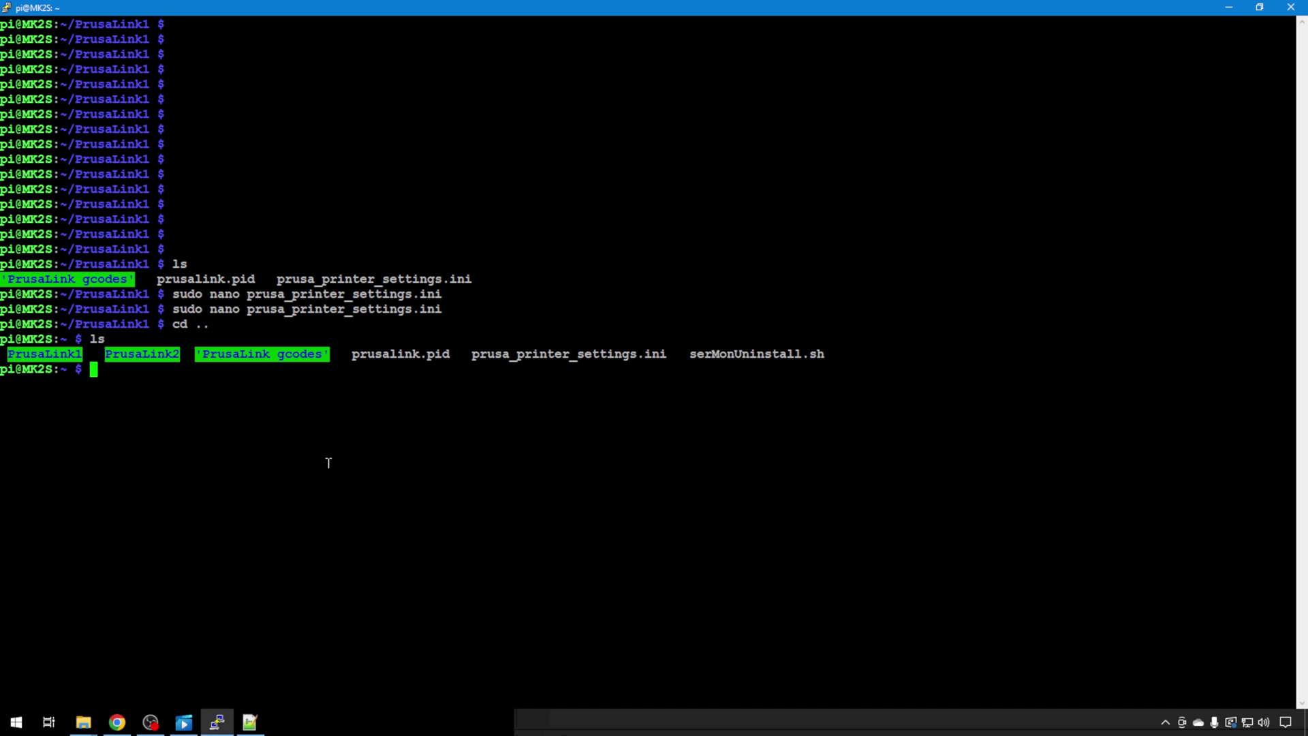
pyautogui.write('cd Pr')
pyautogui.press('Tab')
pyautogui.write('2')
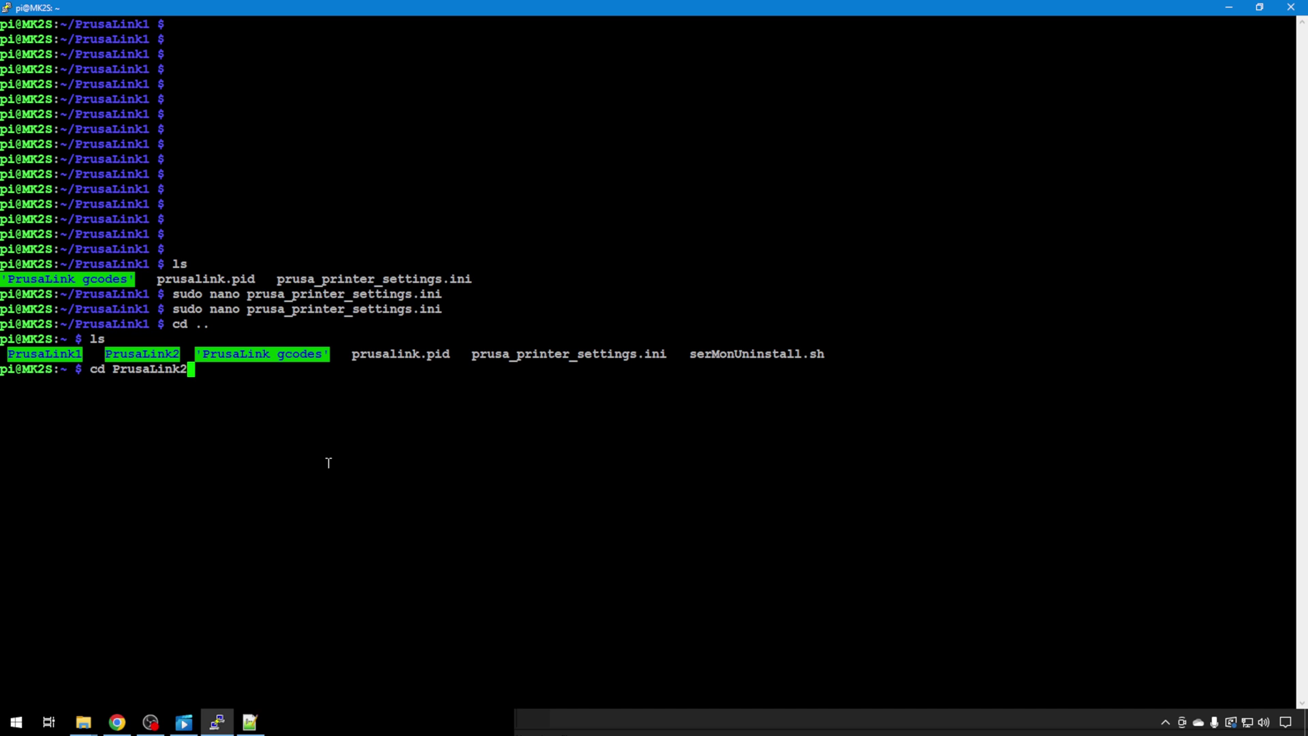
pyautogui.press('Return')
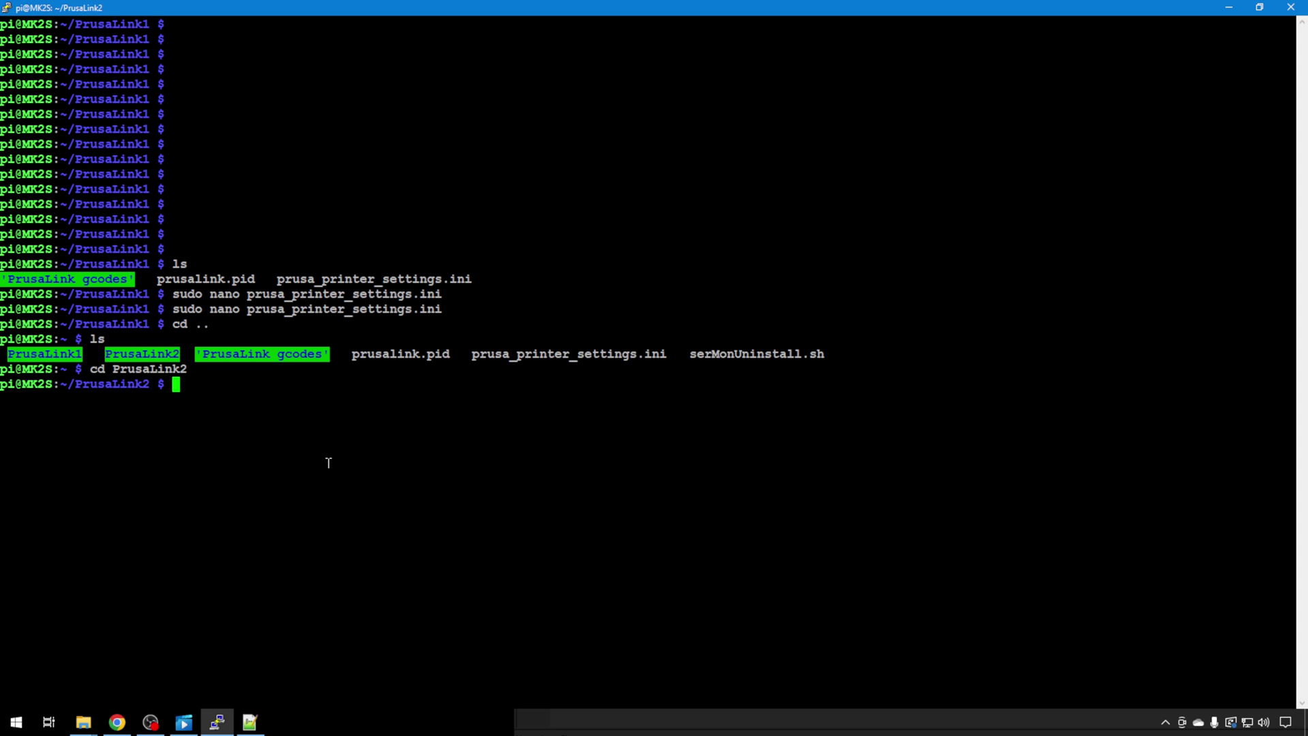
pyautogui.write('ls')
pyautogui.press('Return')
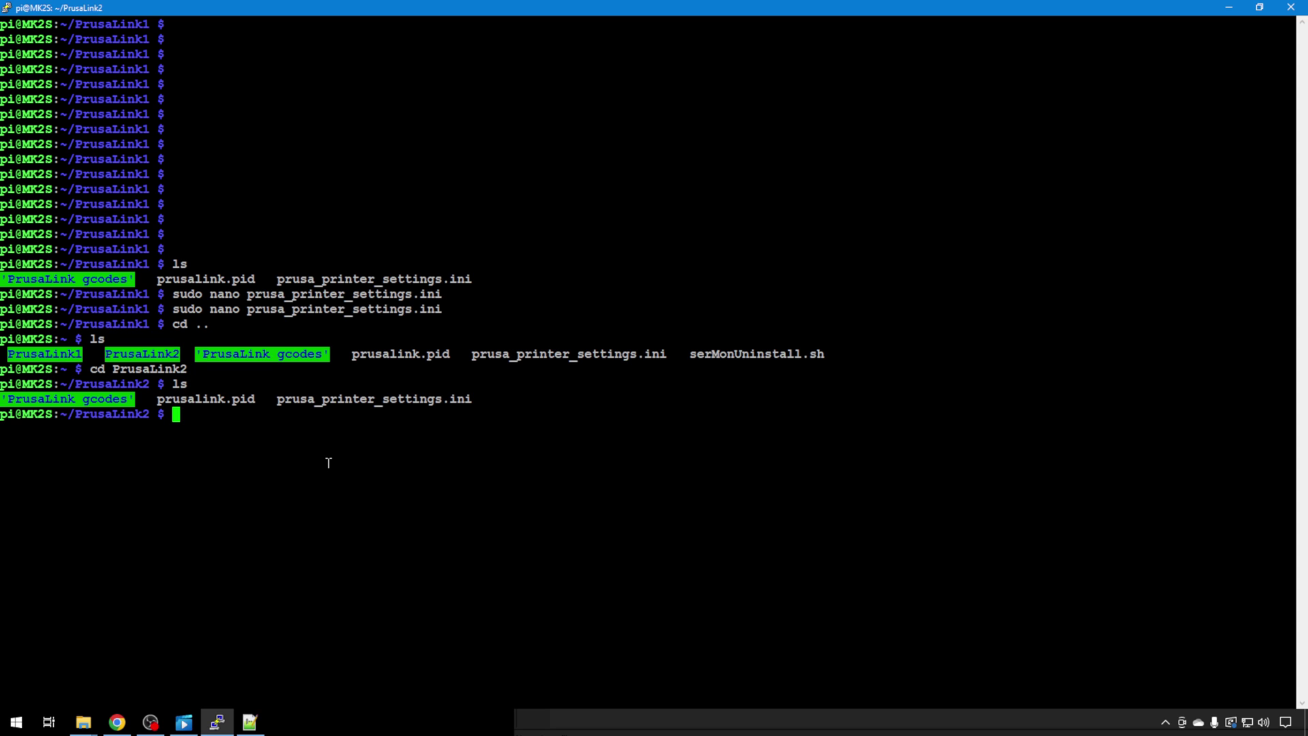
pyautogui.press('Up')
pyautogui.press('Up')
pyautogui.press('Up')
pyautogui.press('Up')
pyautogui.press('Up')
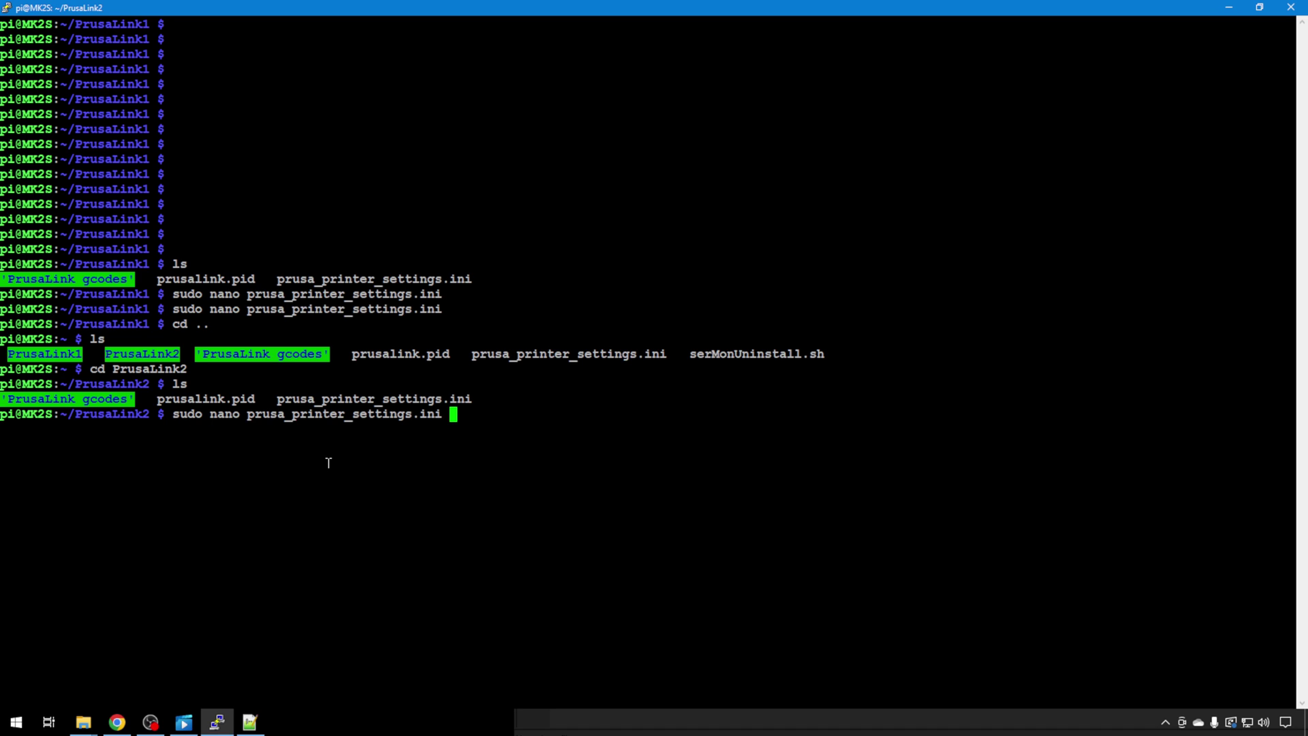
# Open PrusaLink2's settings file, drop the empty camera_order header and paste the prepared Top camera block
pyautogui.press('Return')
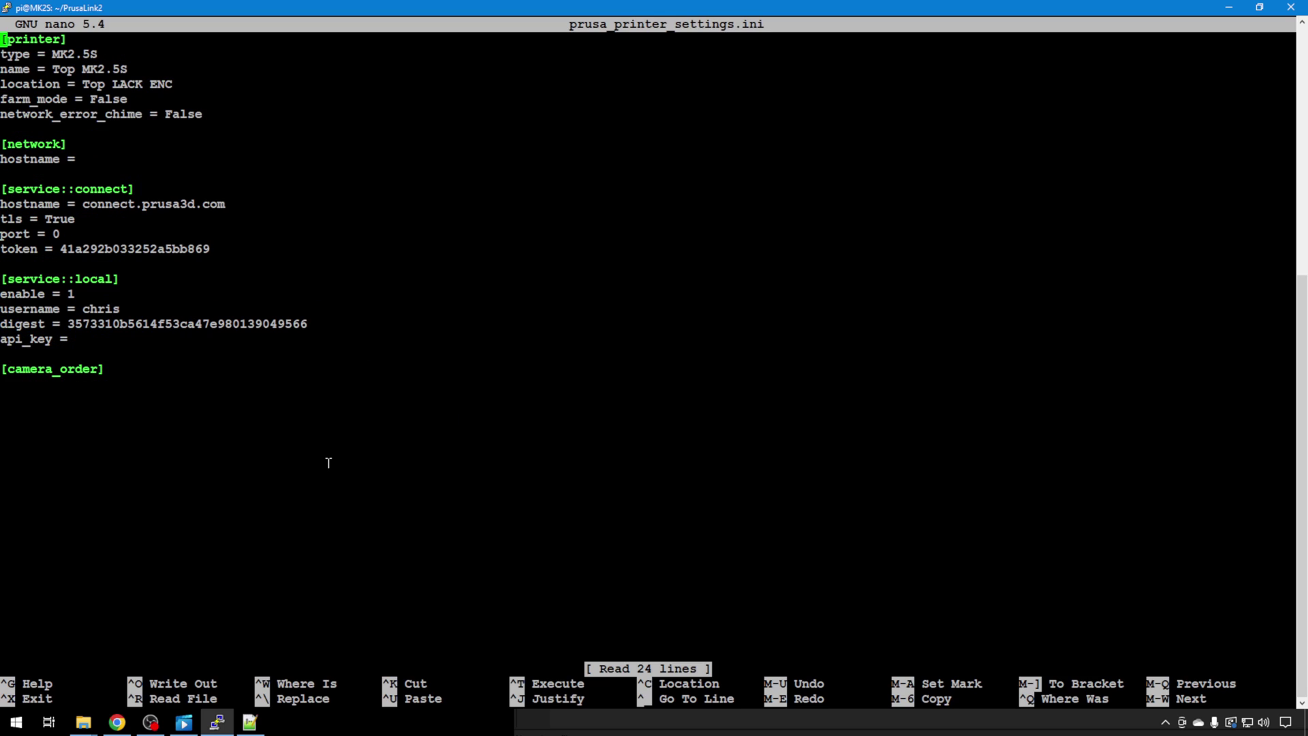
pyautogui.press('Down')
pyautogui.press('Down')
pyautogui.press('Down')
pyautogui.press('Down')
pyautogui.press('Down')
pyautogui.press('Down')
pyautogui.press('Down')
pyautogui.press('Down')
pyautogui.press('Down')
pyautogui.press('Down')
pyautogui.press('Down')
pyautogui.press('Down')
pyautogui.press('Down')
pyautogui.press('Down')
pyautogui.press('Down')
pyautogui.press('Down')
pyautogui.press('Down')
pyautogui.press('Down')
pyautogui.press('Down')
pyautogui.press('Down')
pyautogui.press('Delete')
pyautogui.press('Delete')
pyautogui.press('Delete')
pyautogui.press('Delete')
pyautogui.press('Delete')
pyautogui.press('Delete')
pyautogui.press('Delete')
pyautogui.press('Delete')
pyautogui.press('Delete')
pyautogui.press('Delete')
pyautogui.press('Delete')
pyautogui.press('Delete')
pyautogui.press('Delete')
pyautogui.press('Delete')
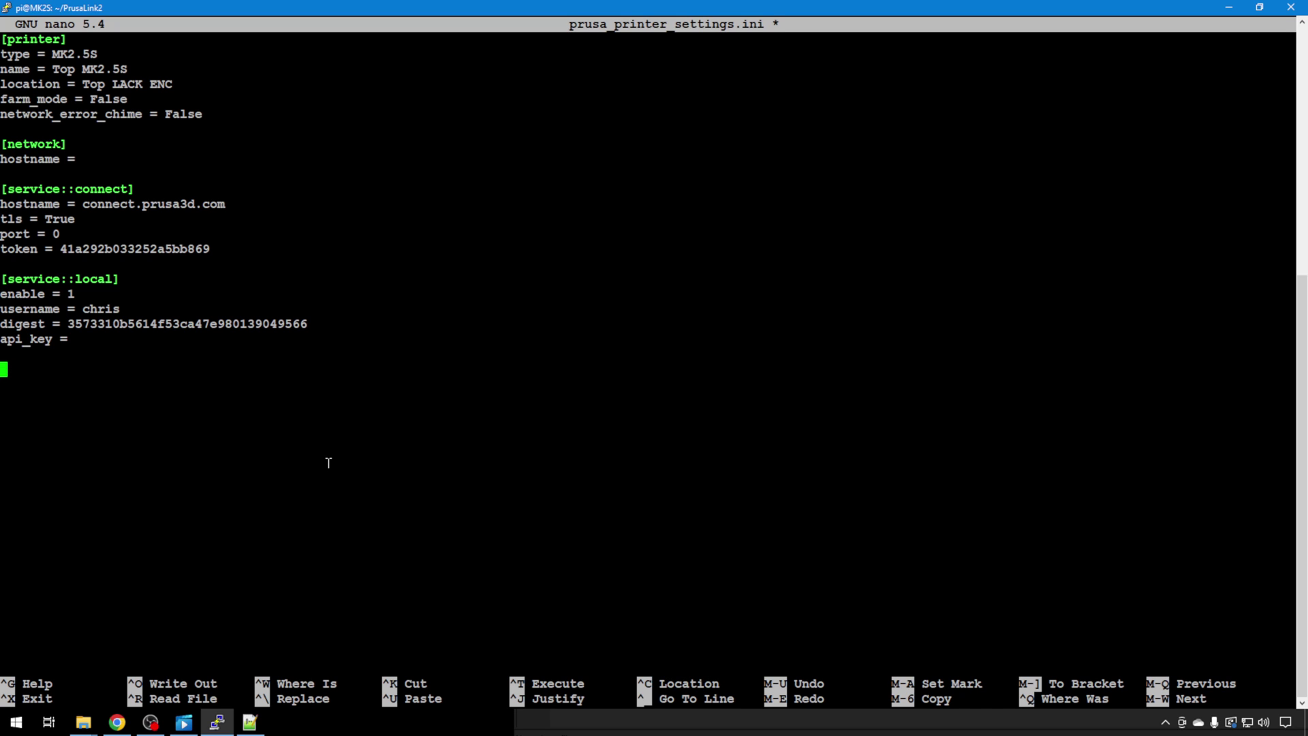
pyautogui.click(249, 721)
pyautogui.moveTo(647, 229); pyautogui.dragTo(531, 119)
pyautogui.hotkey('ctrl', 'c')
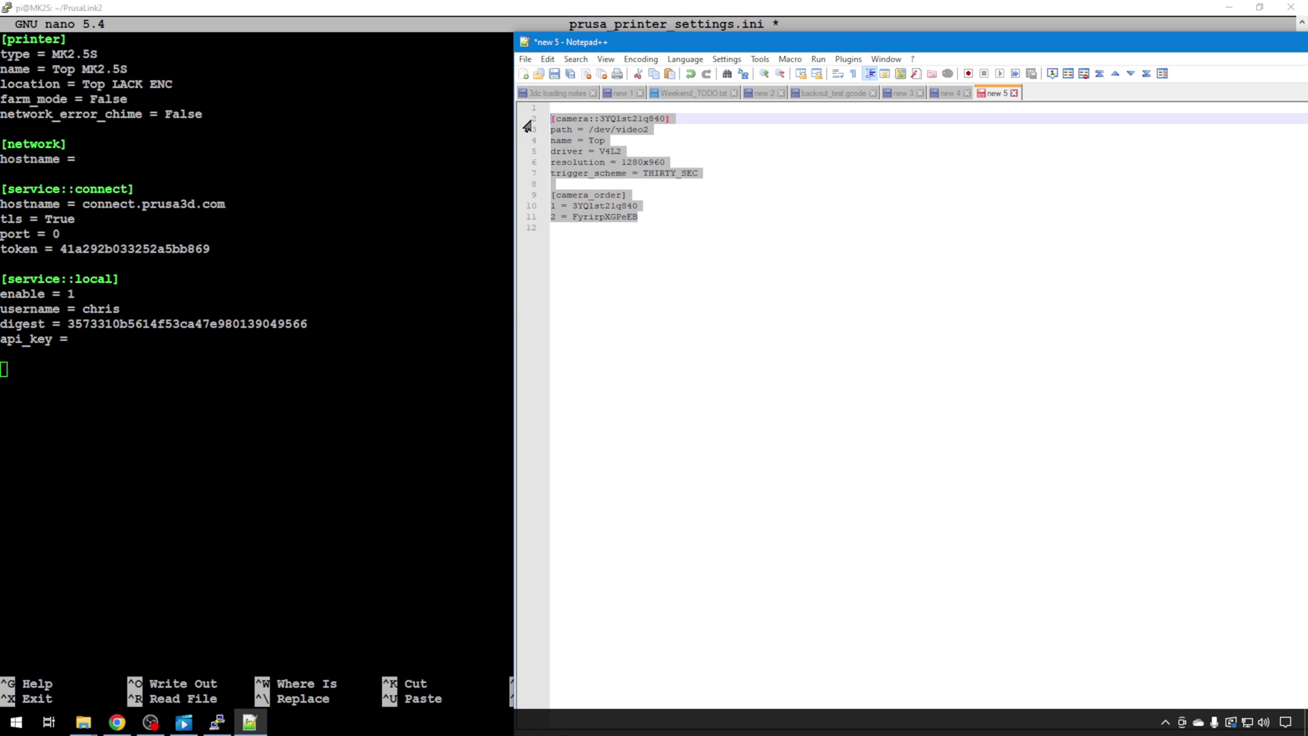
pyautogui.rightClick(310, 406)
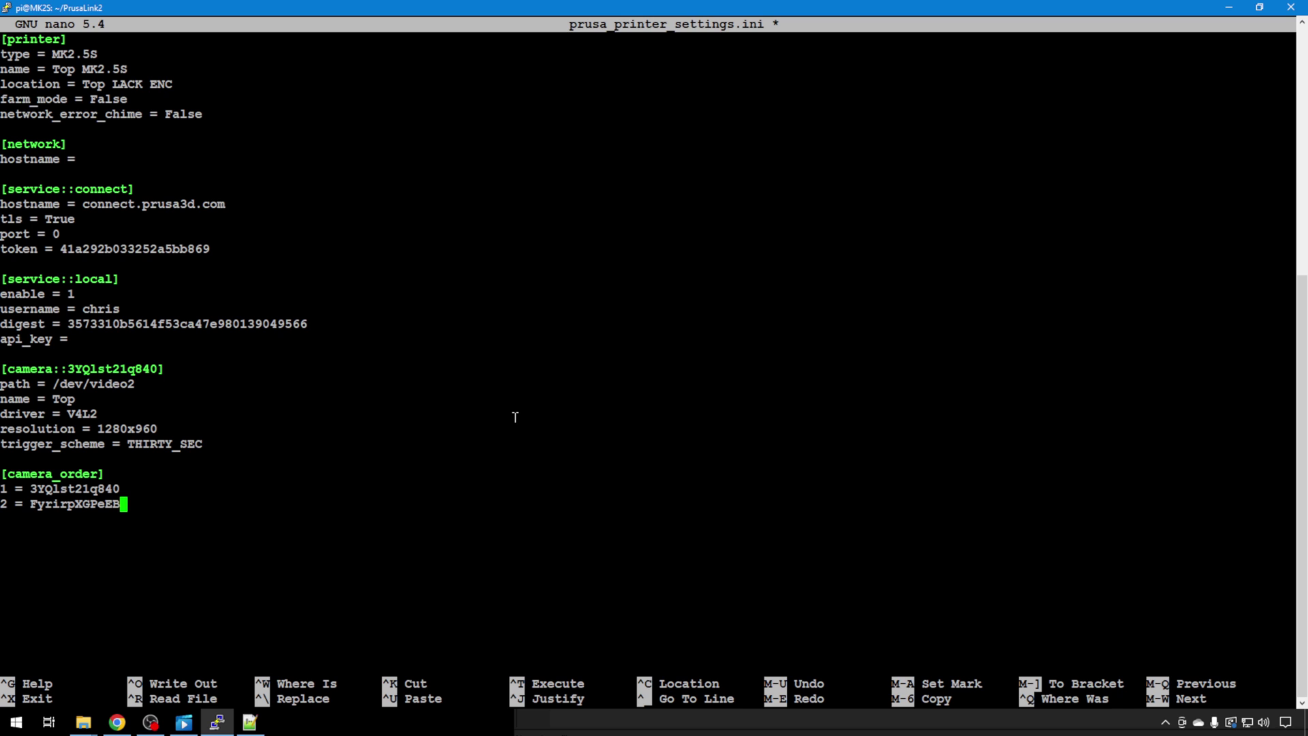
# Delete the second camera_order entry so only Top remains, then save and exit nano
pyautogui.press('Up')
pyautogui.press('Up')
pyautogui.press('Up')
pyautogui.press('Down')
pyautogui.press('Down')
pyautogui.press('Down')
pyautogui.press('BackSpace')
pyautogui.press('BackSpace')
pyautogui.press('BackSpace')
pyautogui.press('BackSpace')
pyautogui.press('BackSpace')
pyautogui.press('BackSpace')
pyautogui.press('BackSpace')
pyautogui.press('BackSpace')
pyautogui.press('BackSpace')
pyautogui.press('BackSpace')
pyautogui.press('BackSpace')
pyautogui.press('BackSpace')
pyautogui.press('BackSpace')
pyautogui.press('BackSpace')
pyautogui.press('BackSpace')
pyautogui.press('BackSpace')
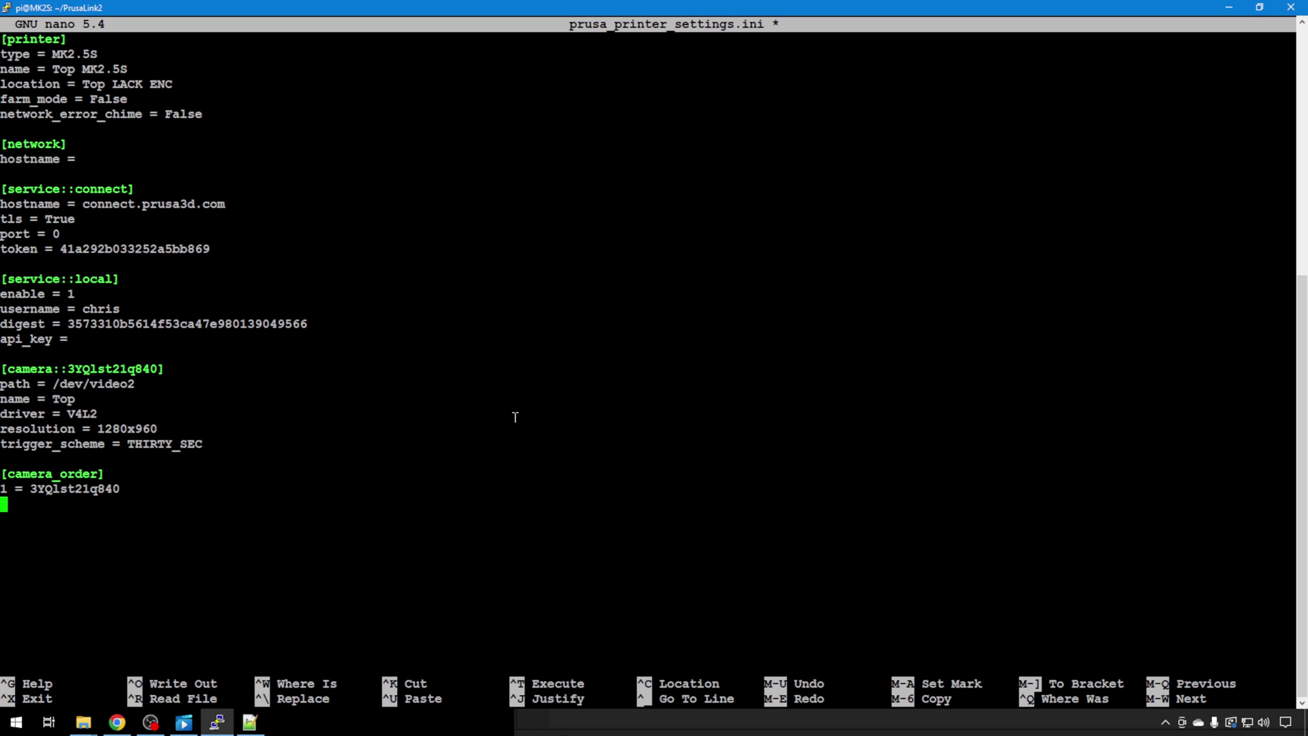
pyautogui.press('BackSpace')
pyautogui.tripleClick(2, 398)
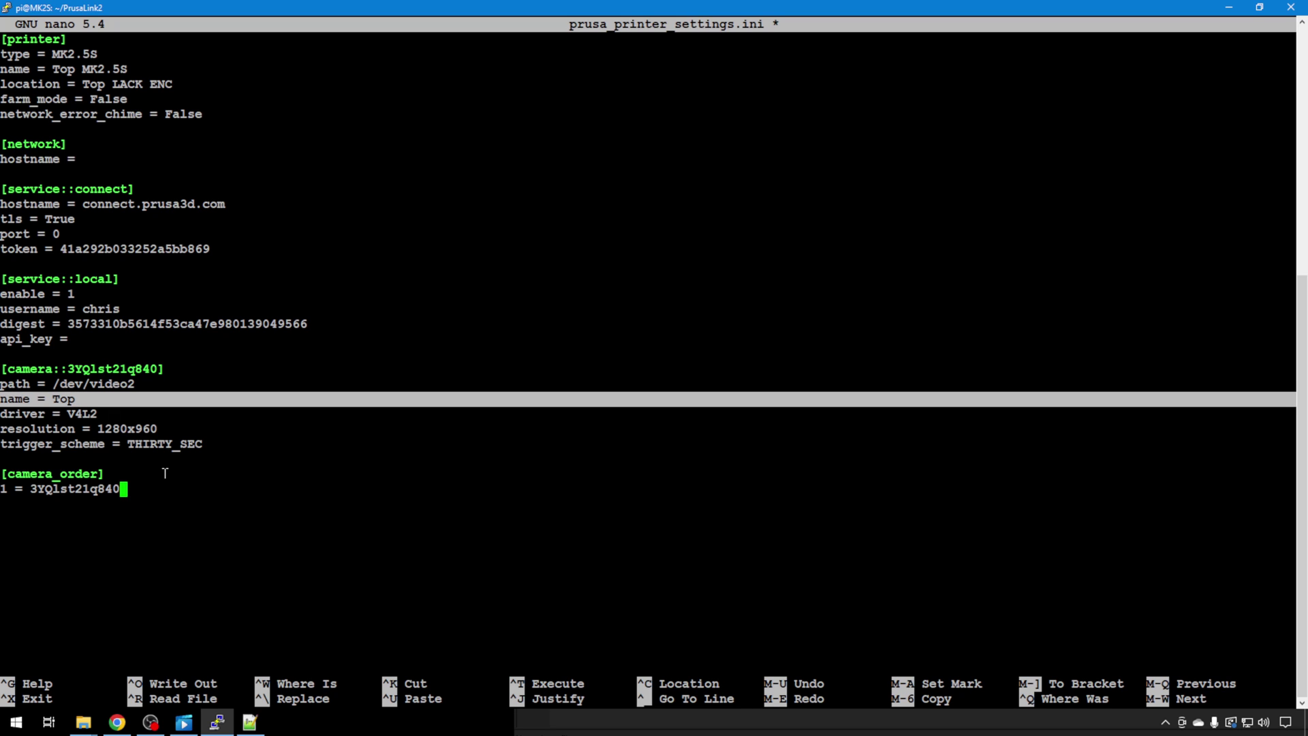
pyautogui.click(140, 488)
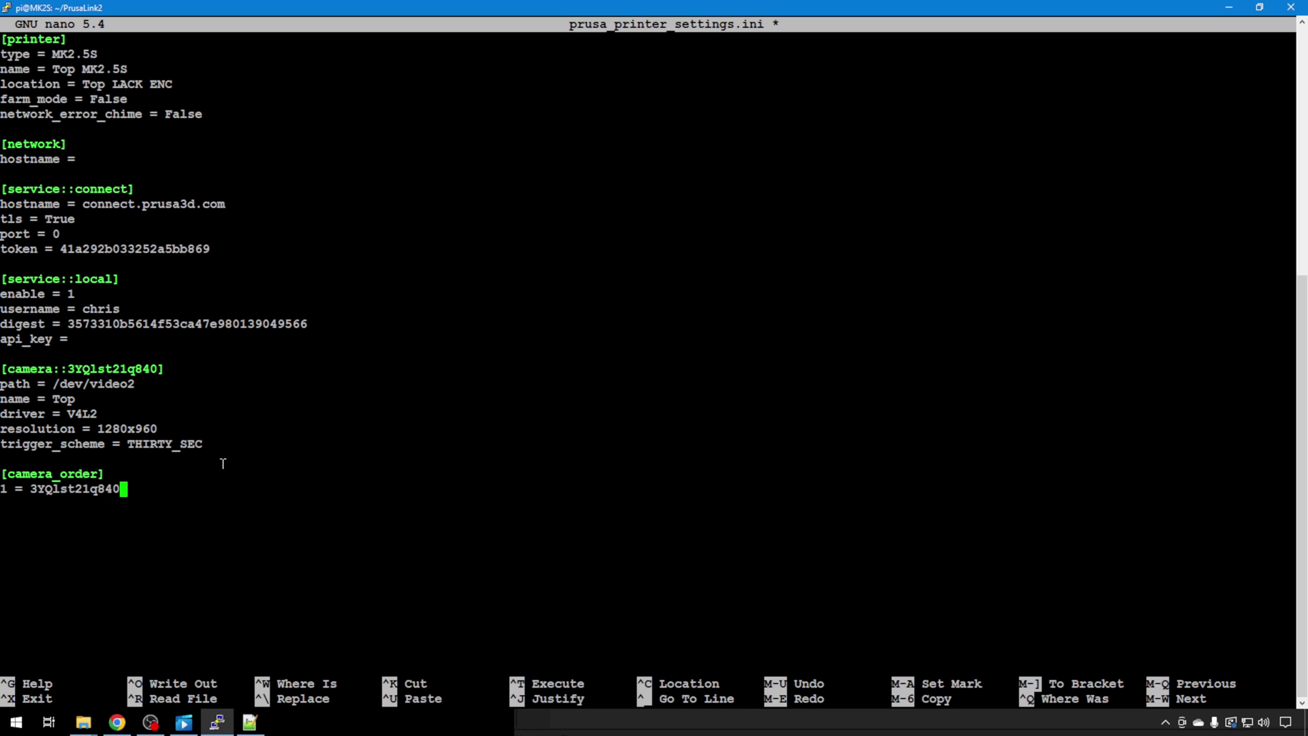
pyautogui.hotkey('ctrl', 'x')
pyautogui.press('y')
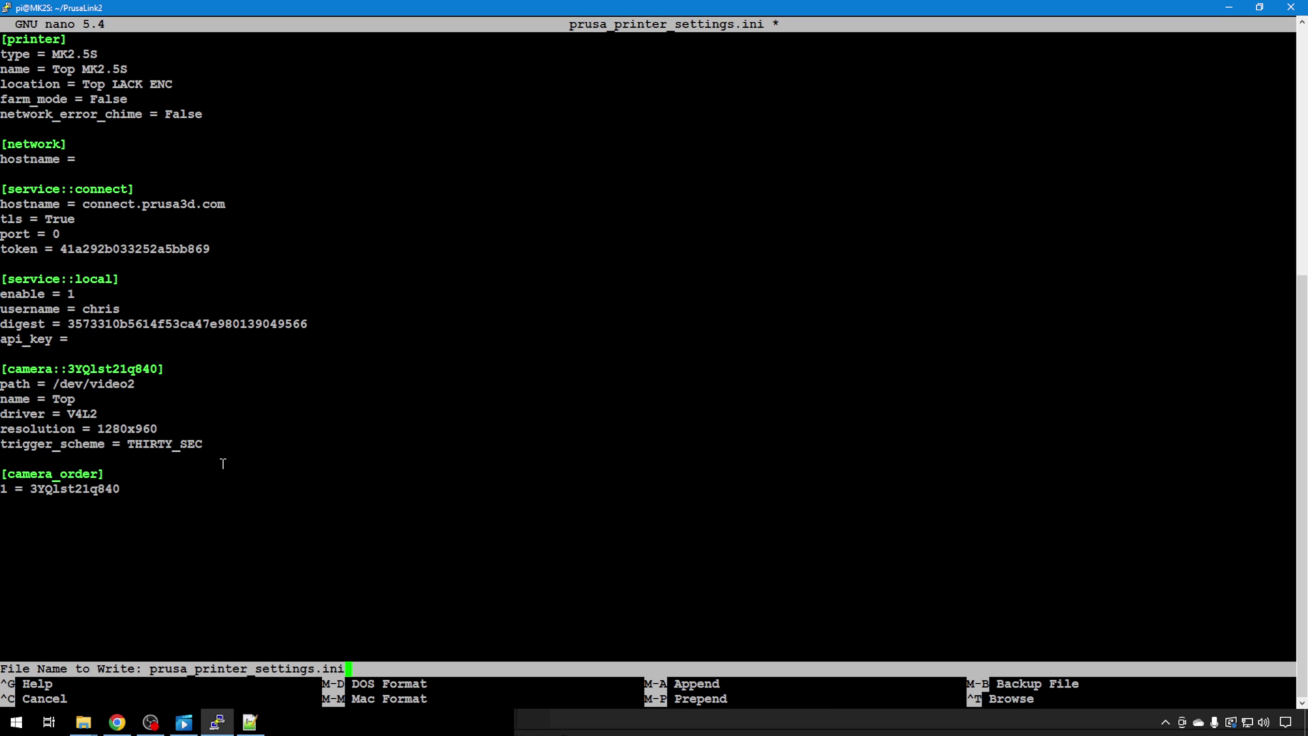
pyautogui.press('Return')
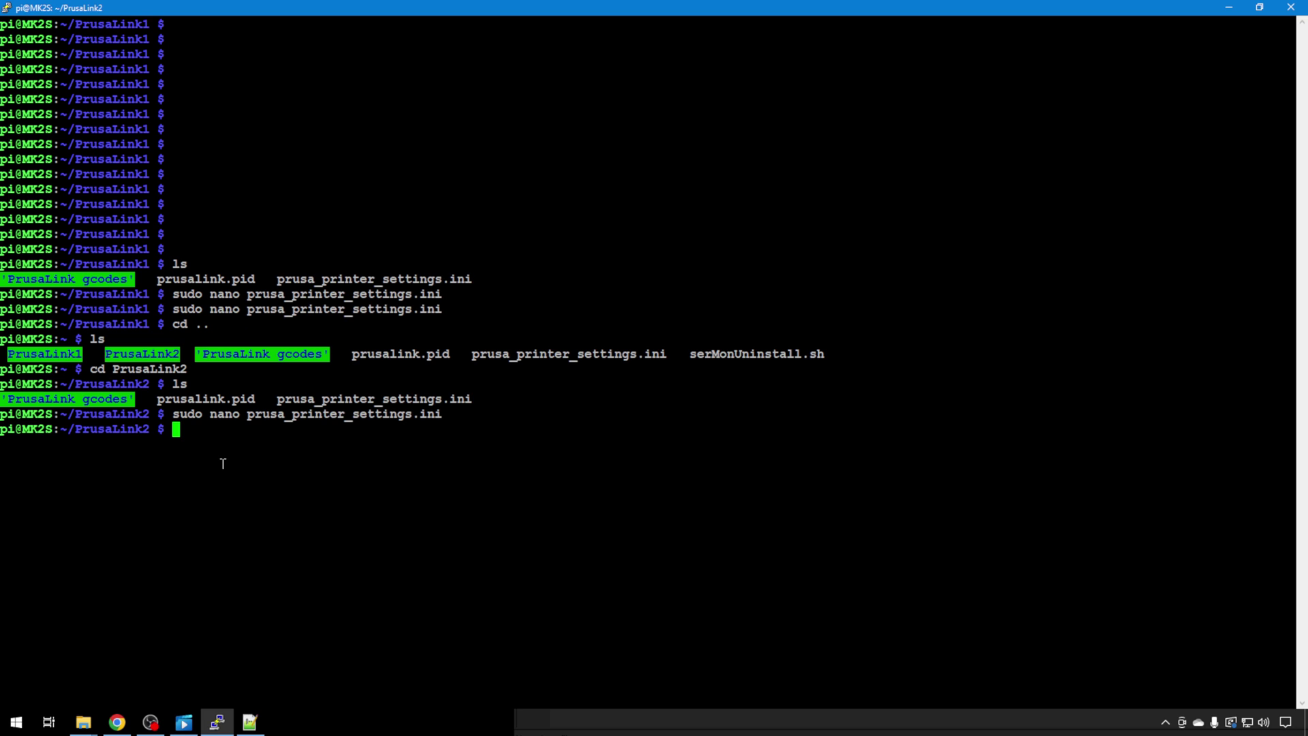
# Reboot the Raspberry Pi with 'sudo reboot now'
pyautogui.write('sudo reboot now')
pyautogui.press('BackSpace')
pyautogui.press('BackSpace')
pyautogui.press('BackSpace')
pyautogui.write('now')
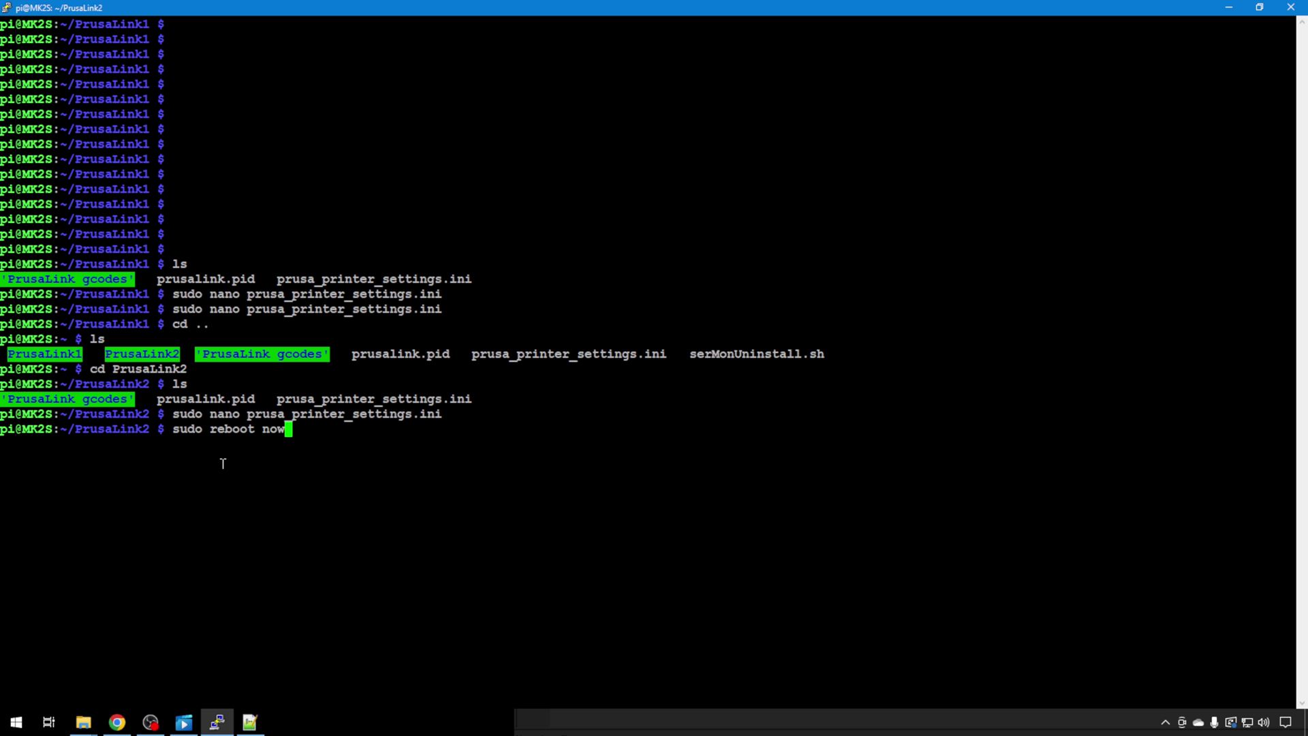
pyautogui.press('Return')
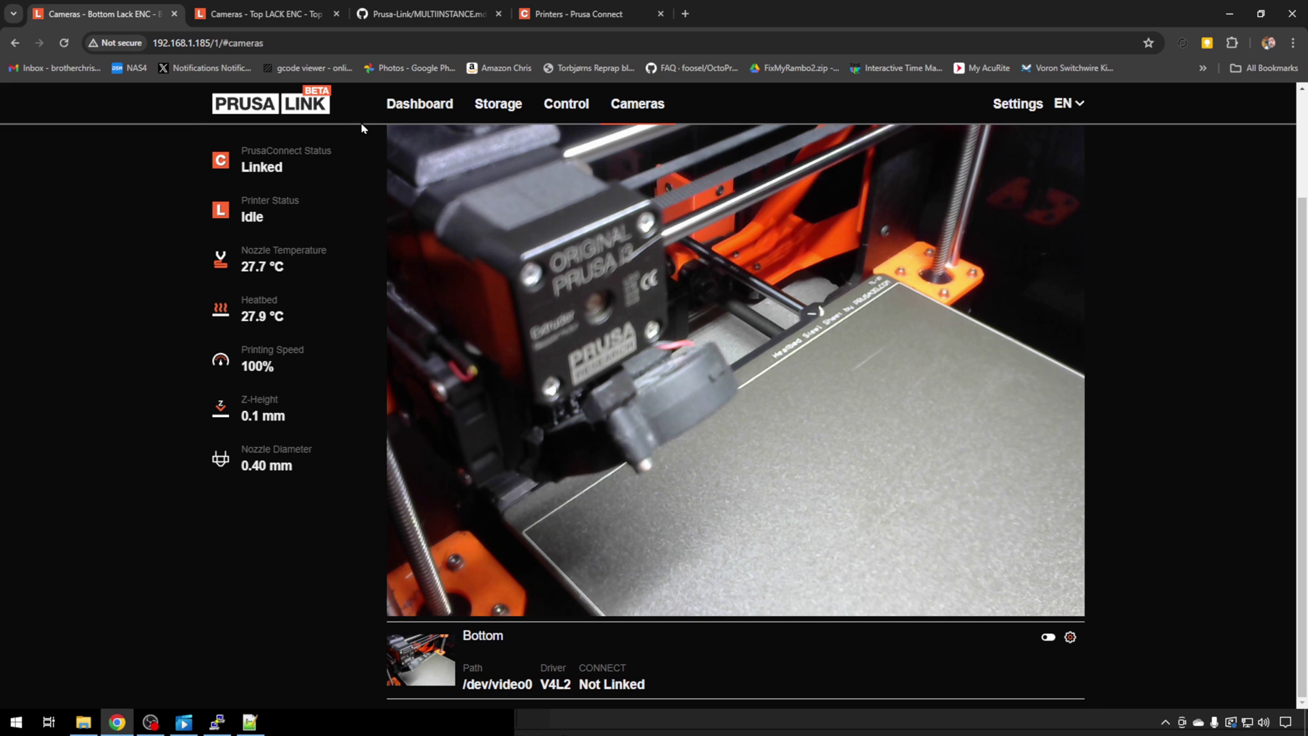
# Link instance 2's Top camera to Prusa Connect
pyautogui.click(264, 11)
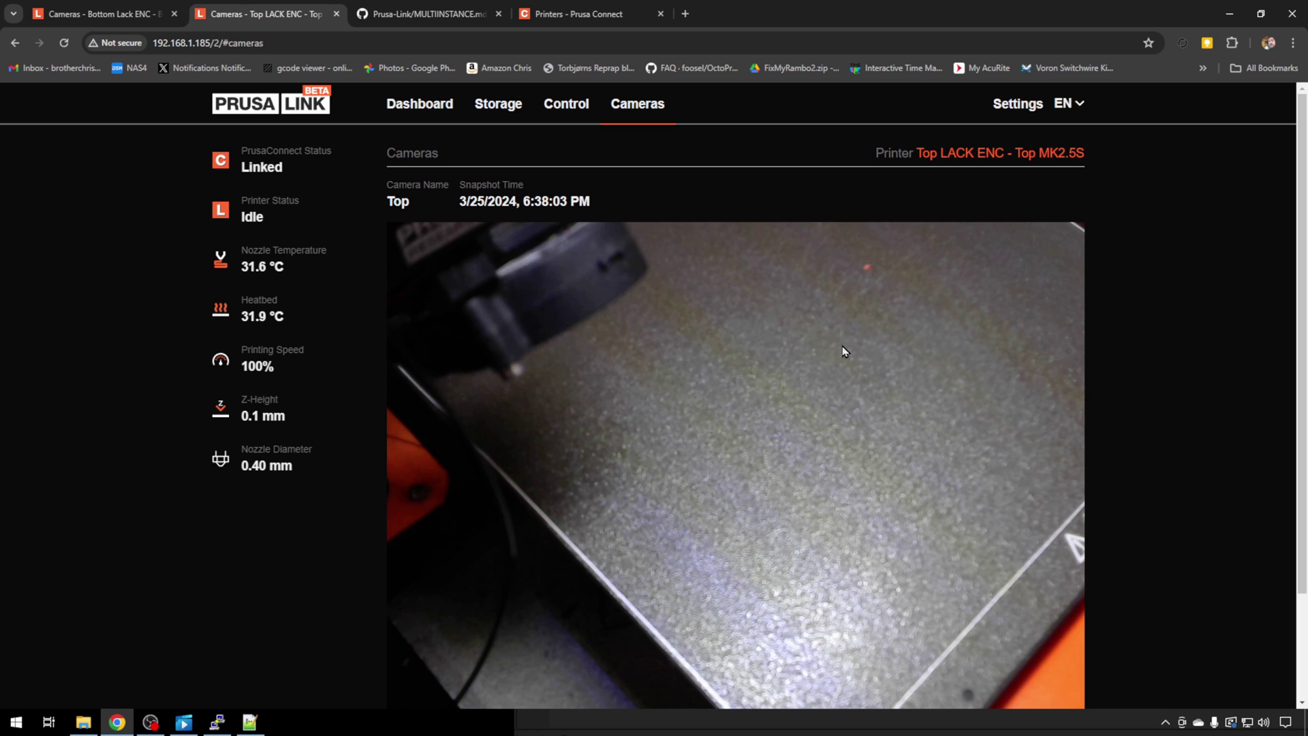
pyautogui.scroll(-2, 560, 418)
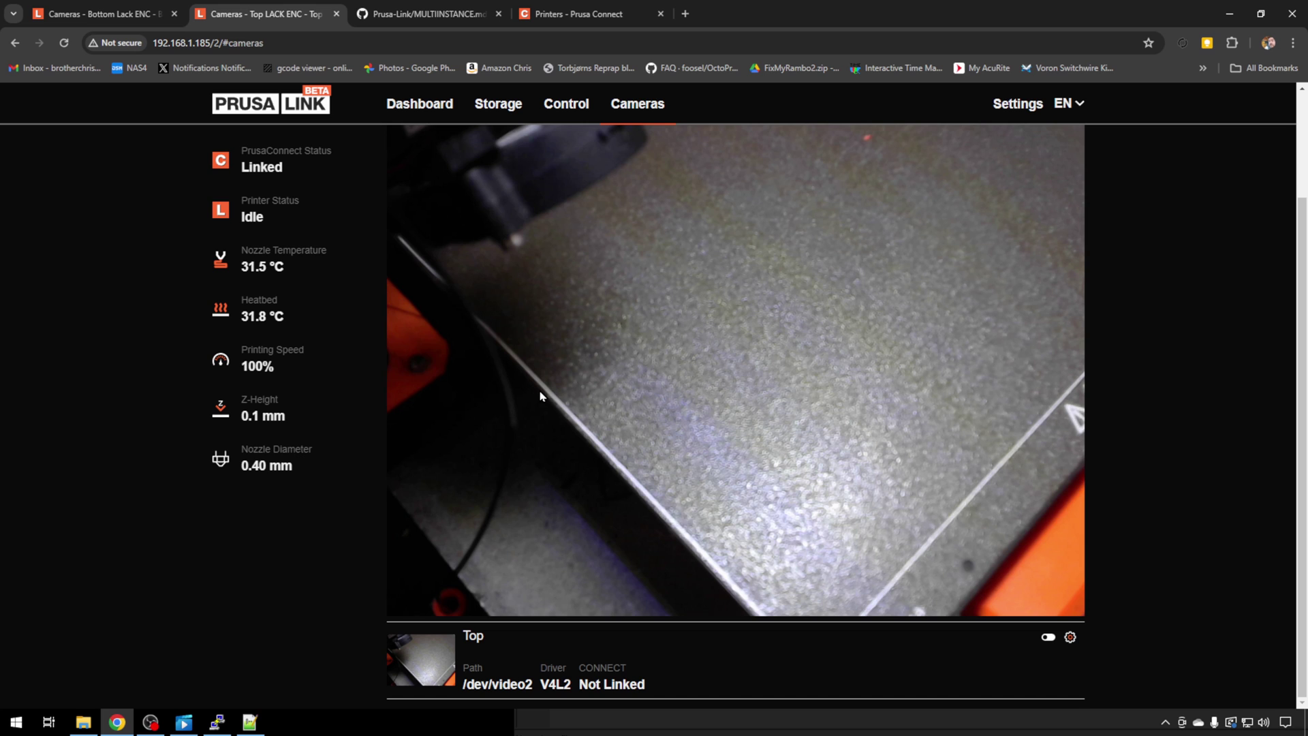
pyautogui.click(1047, 640)
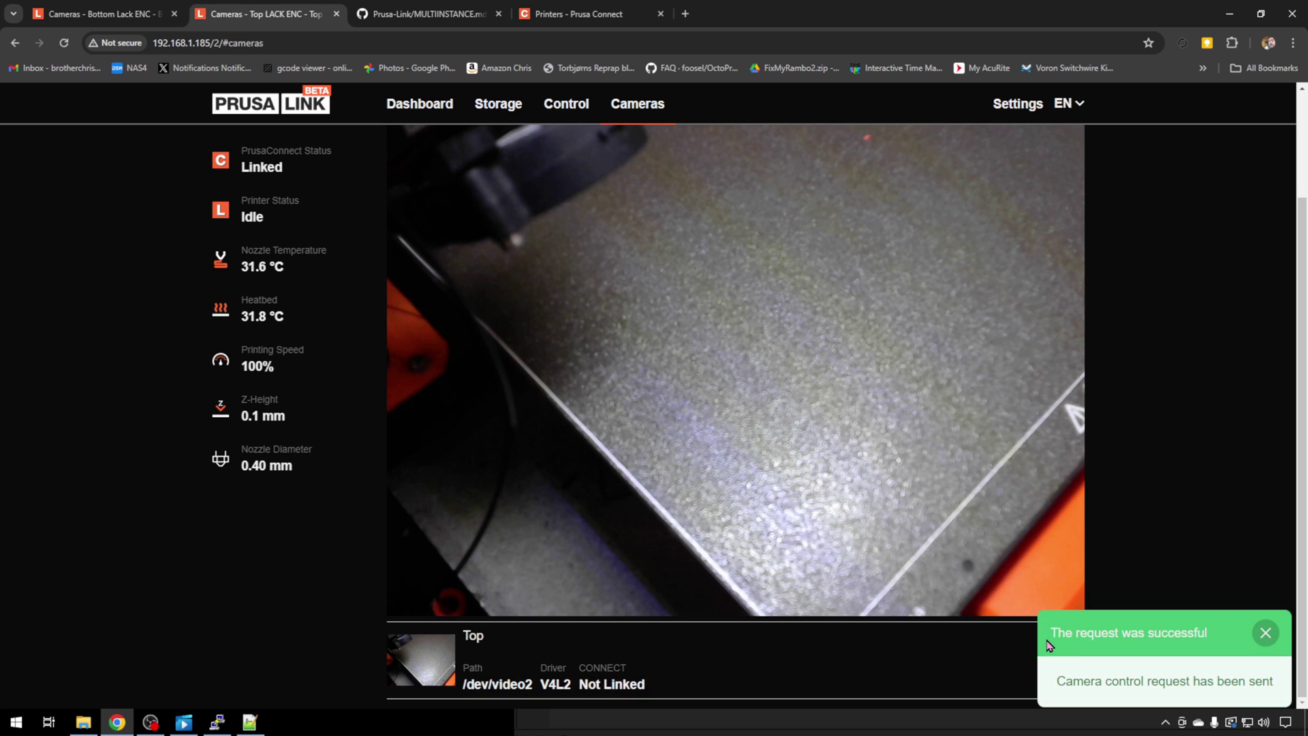
pyautogui.click(1264, 633)
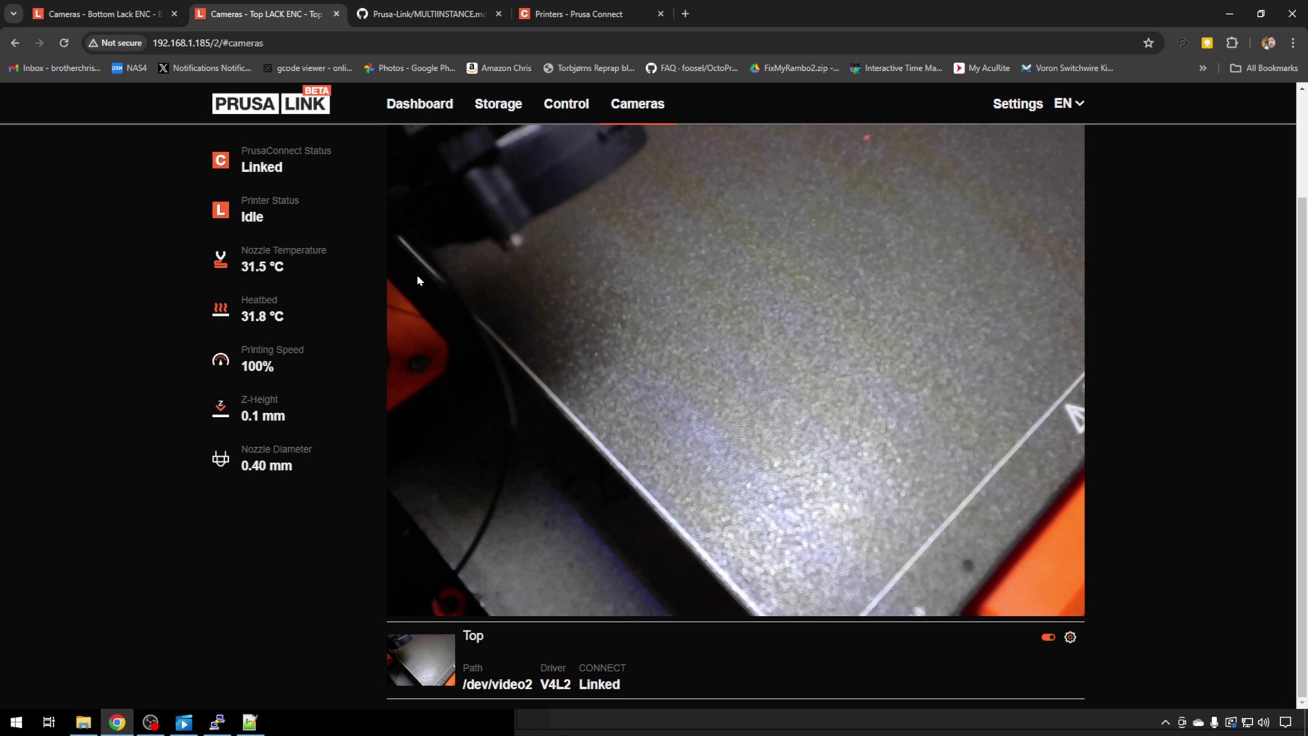
# Link instance 1's Bottom camera to Prusa Connect
pyautogui.click(102, 14)
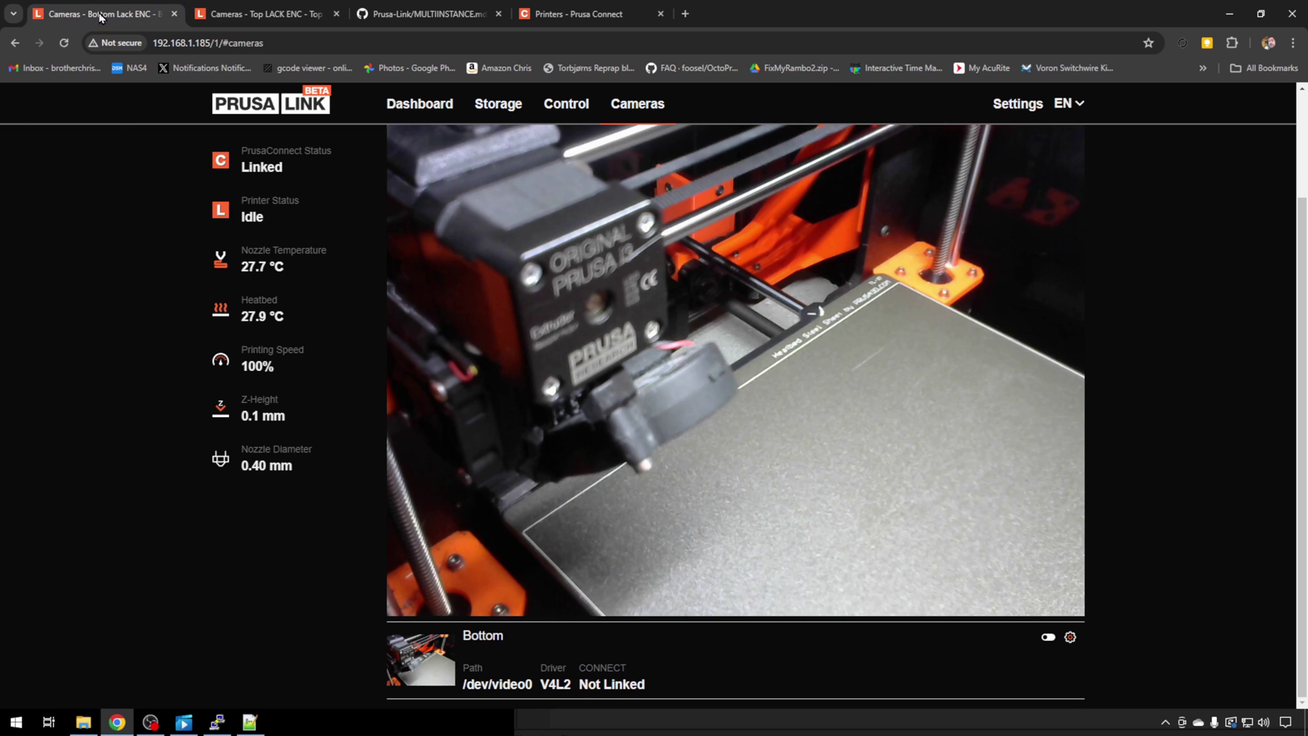
pyautogui.click(1047, 639)
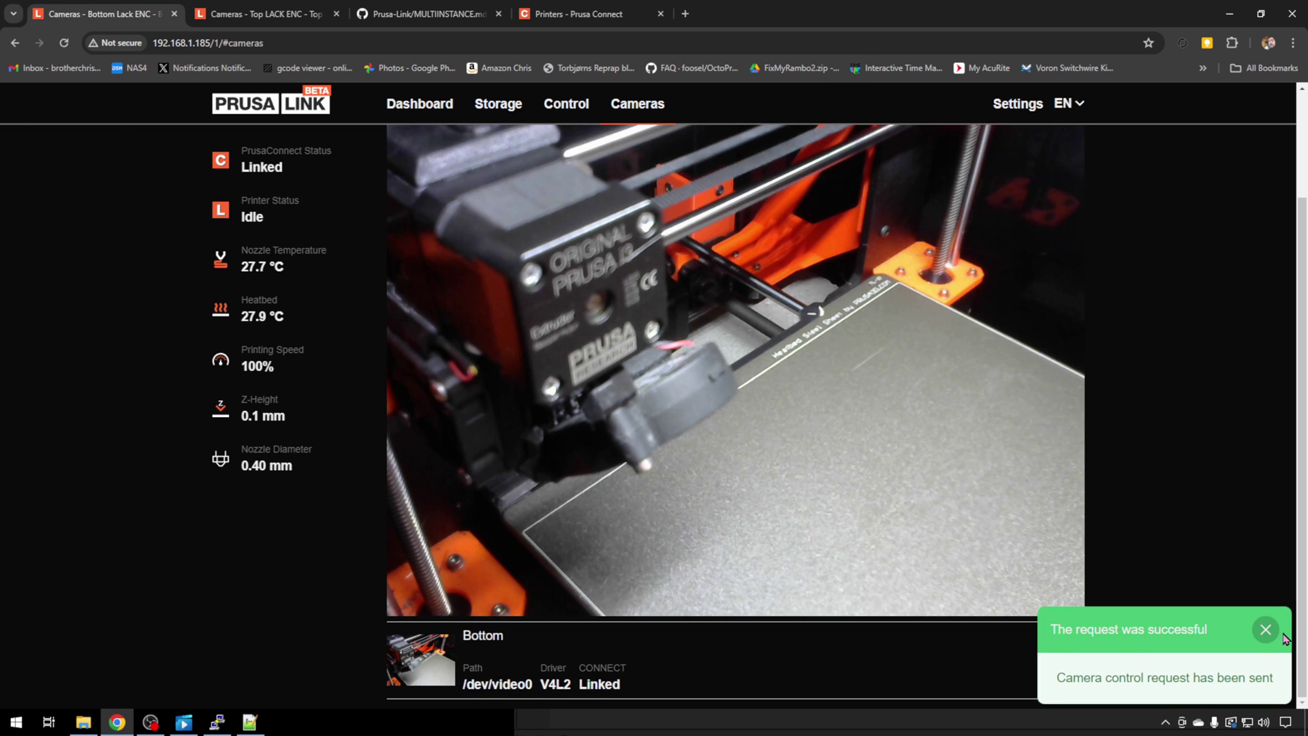
pyautogui.click(1265, 629)
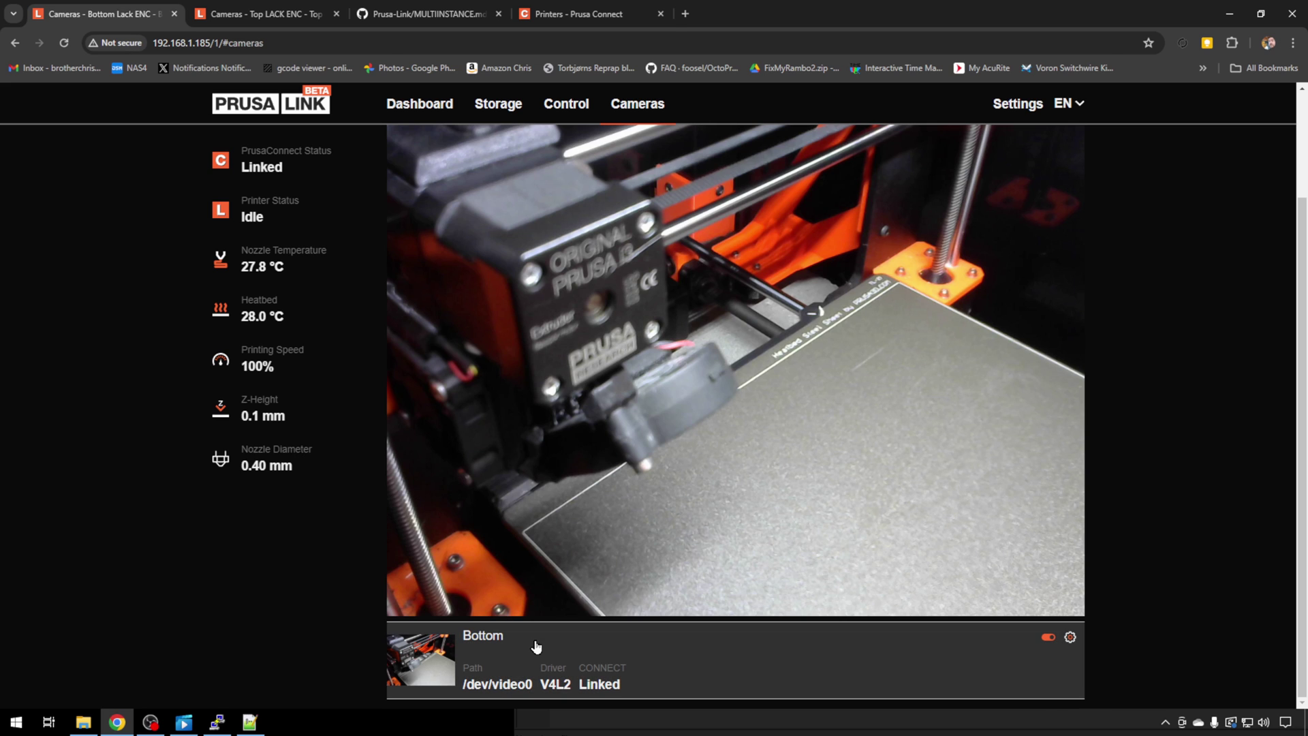
pyautogui.hotkey('ctrl', '4')
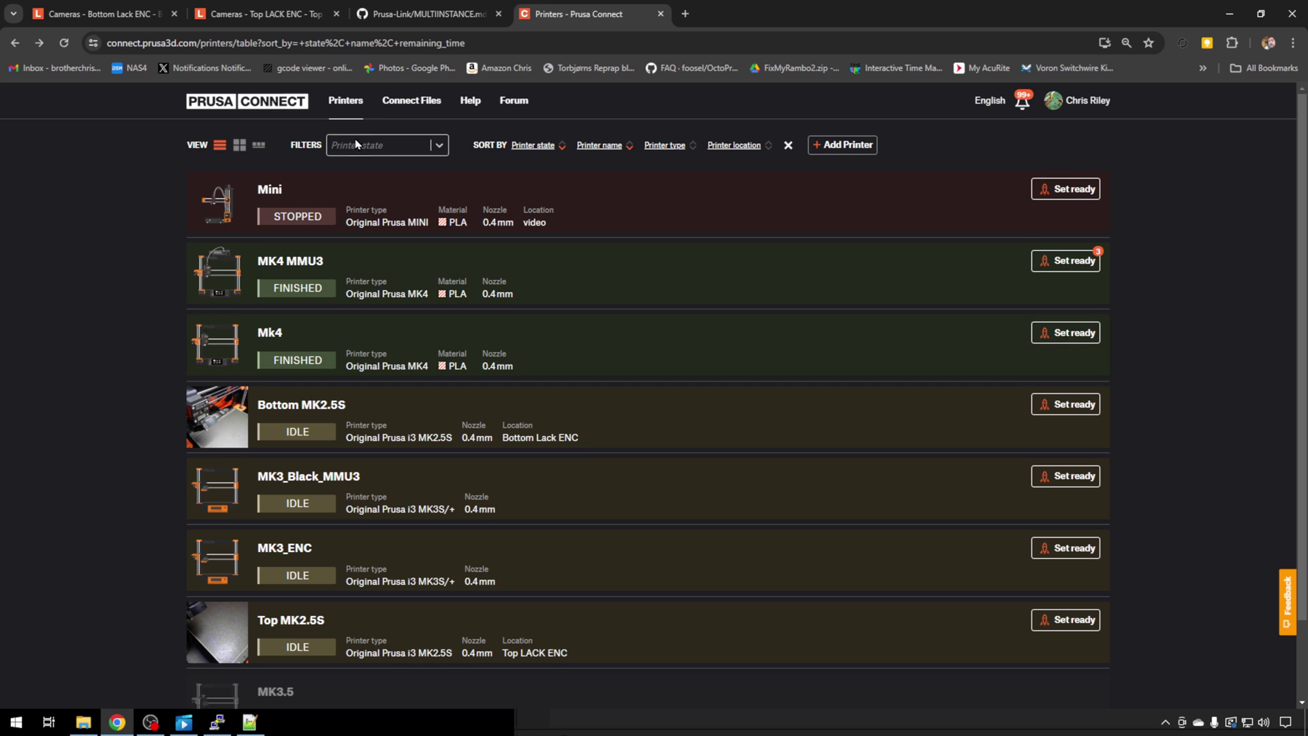
# Check the Bottom MK2.5S camera feed, then go back to Top MK2.5S's camera page
pyautogui.scroll(-1, 70, 368)
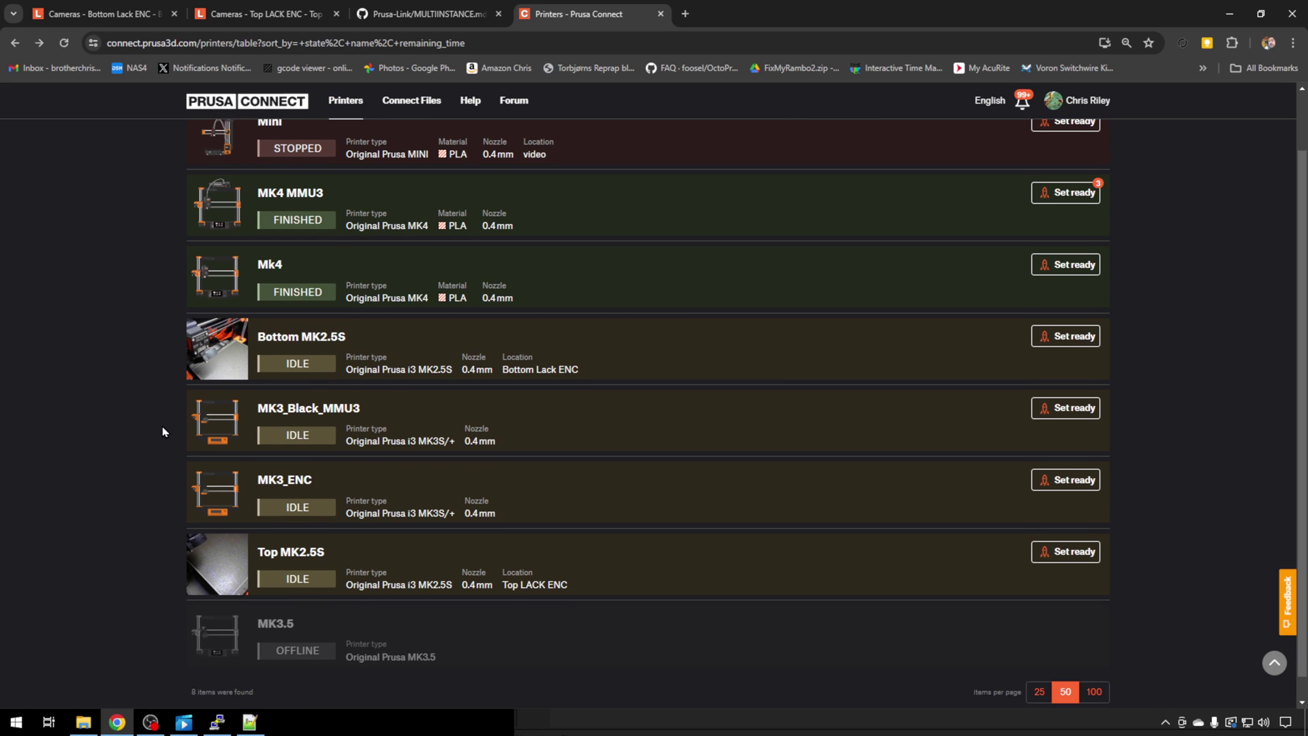
pyautogui.click(221, 344)
pyautogui.scroll(-1, 98, 367)
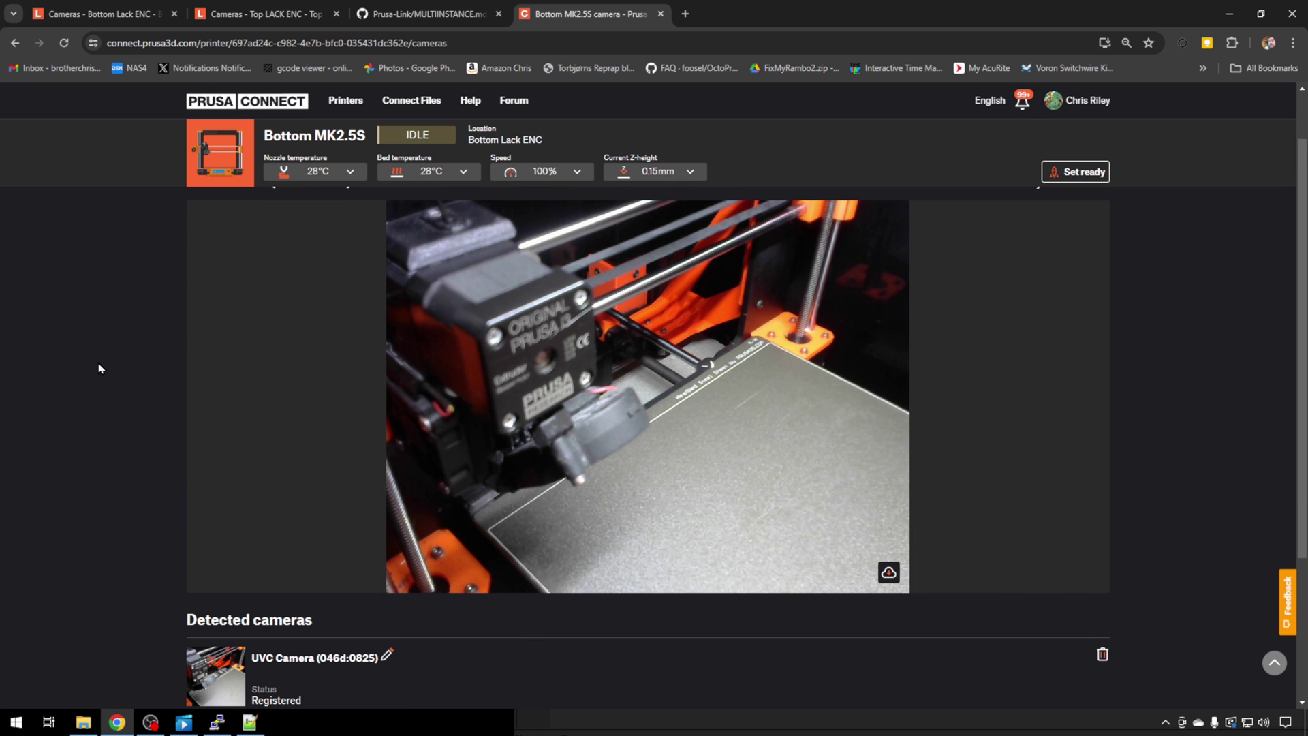
pyautogui.scroll(-2, 569, 404)
pyautogui.scroll(2, 564, 404)
pyautogui.scroll(1, 549, 478)
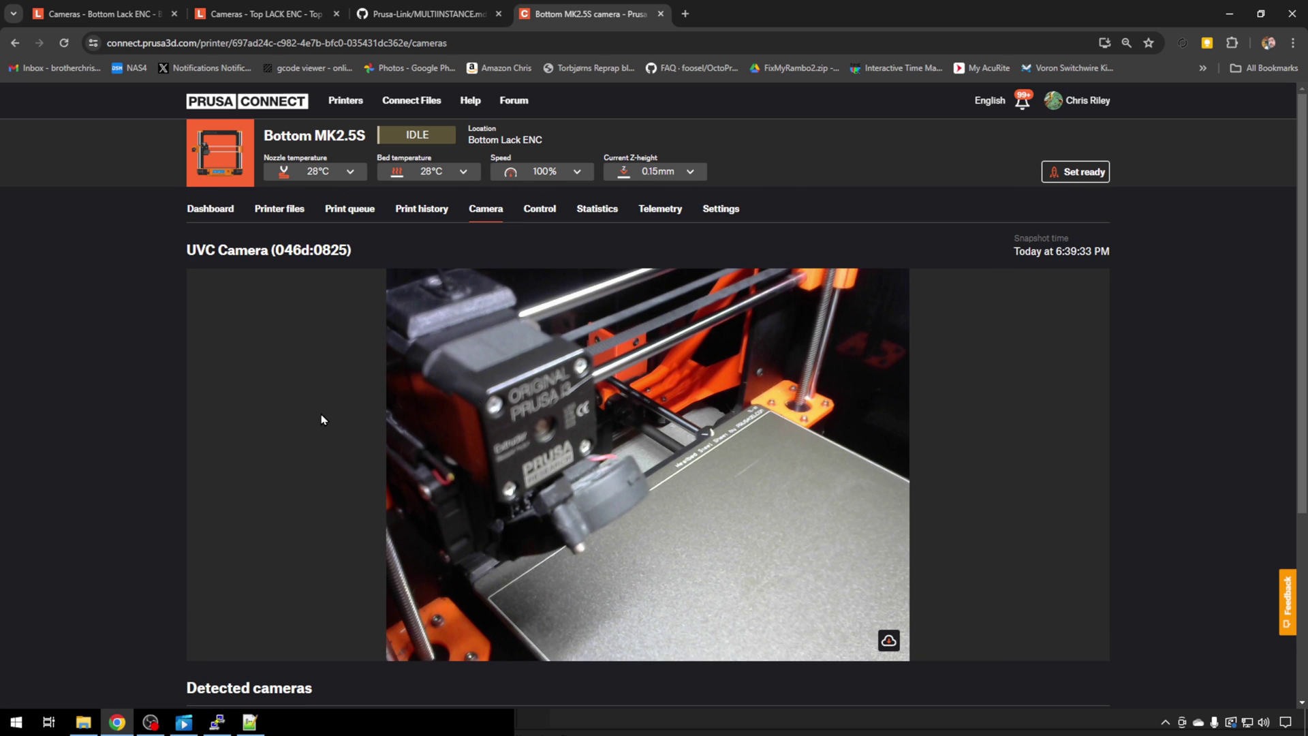
pyautogui.hotkey('alt', 'Left')
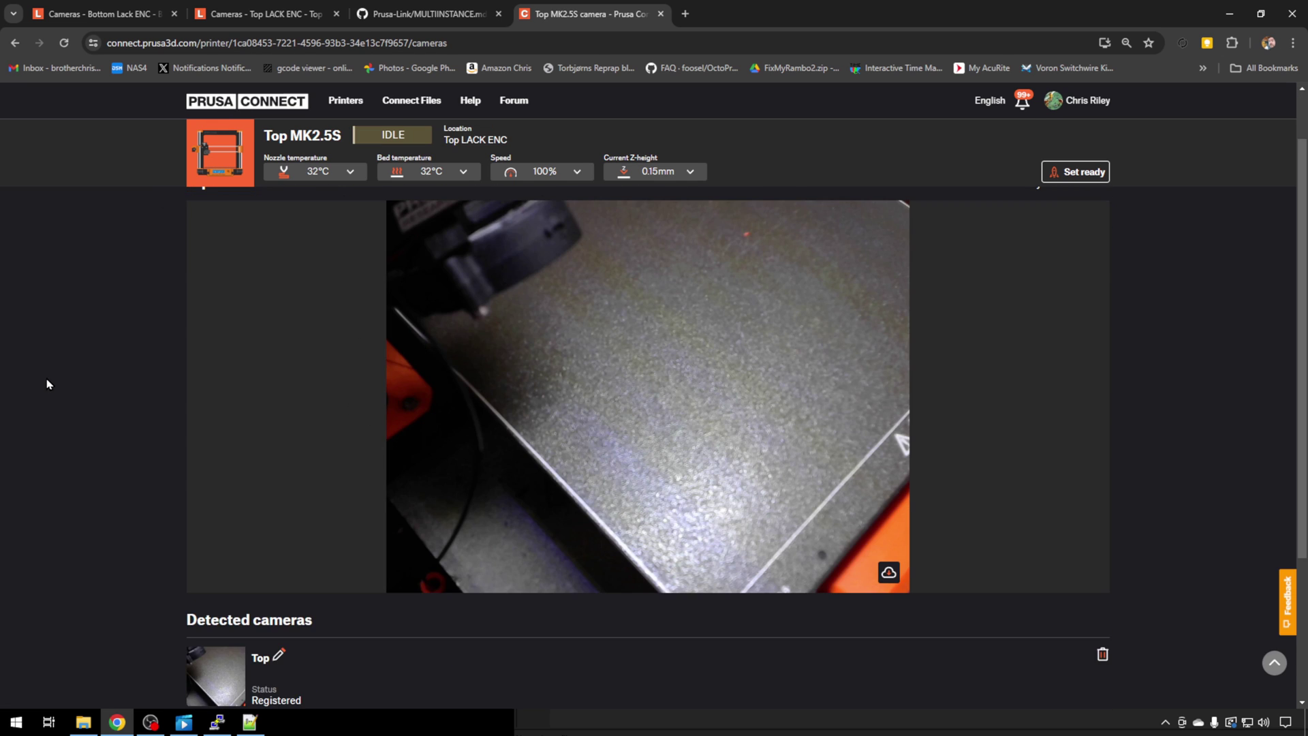